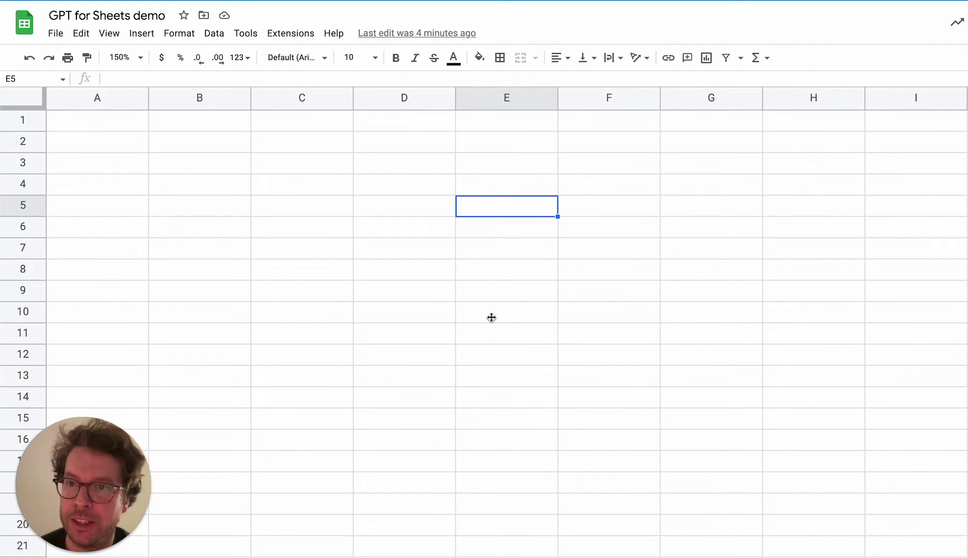
Enter =GPT("hello") in C4 and get the reply 'Hi there! How can I help you?'
left_click(282, 37)
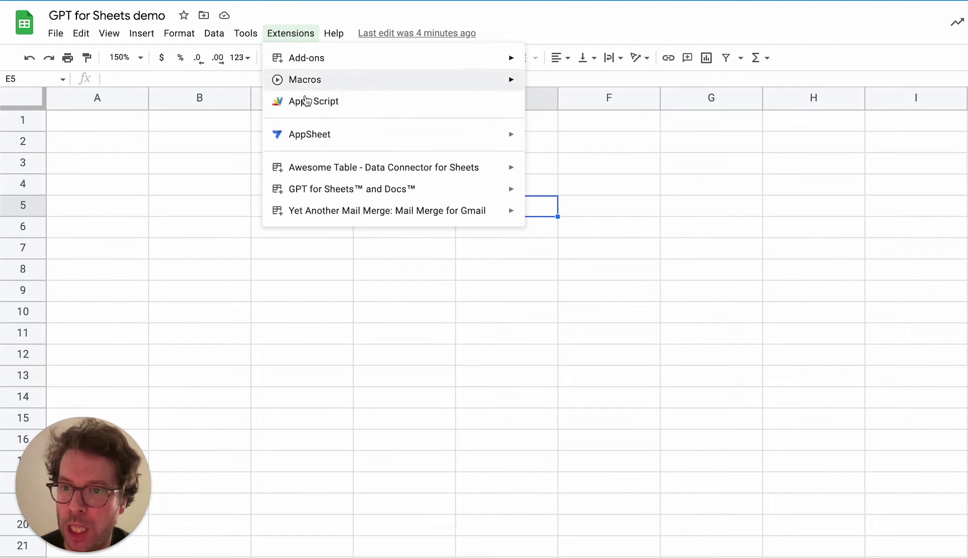
mouse_move(321, 196)
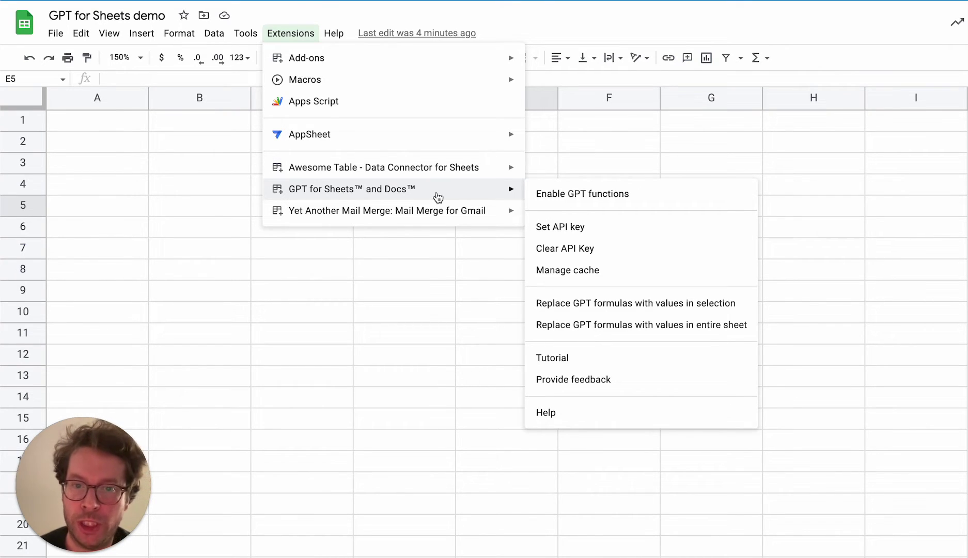
left_click(320, 186)
type("=gpt")
key("Tab")
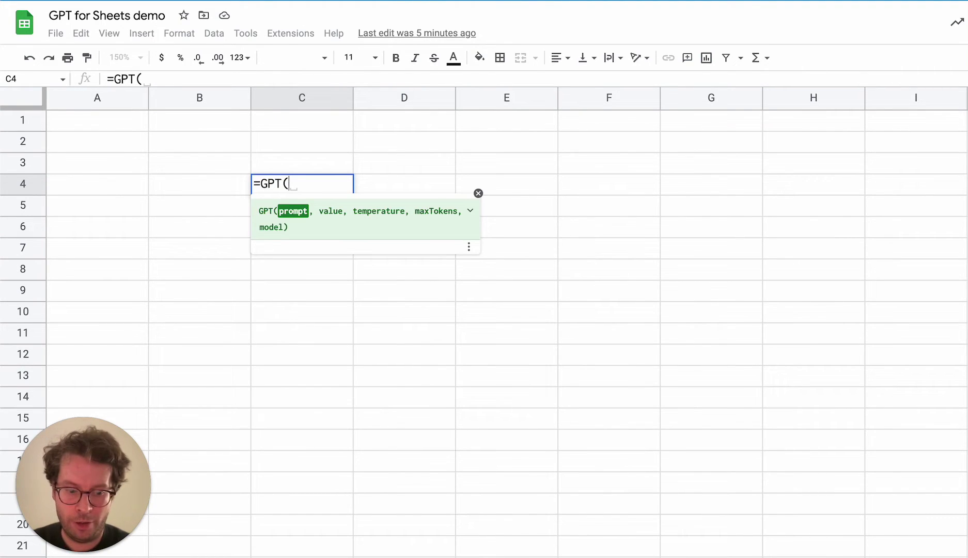
type("\"hello\")")
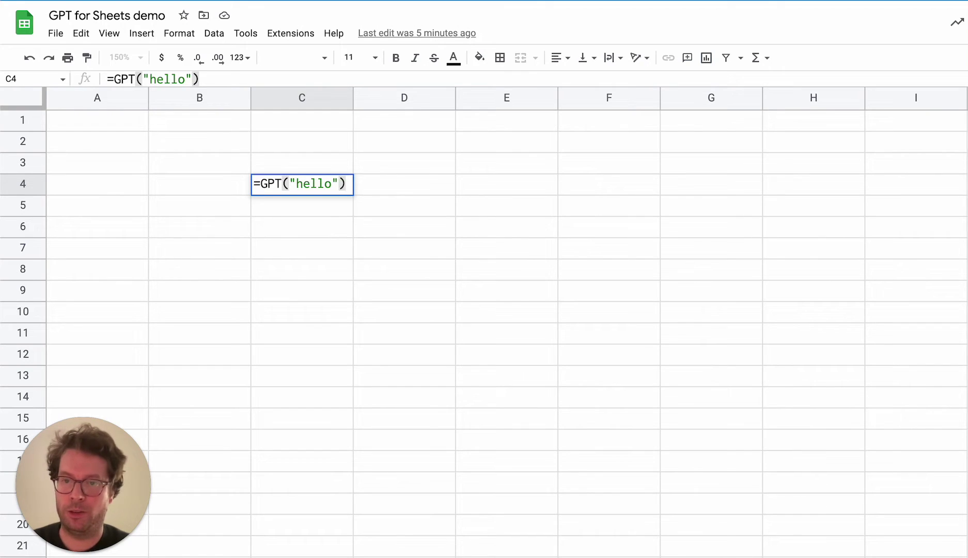
key("Return")
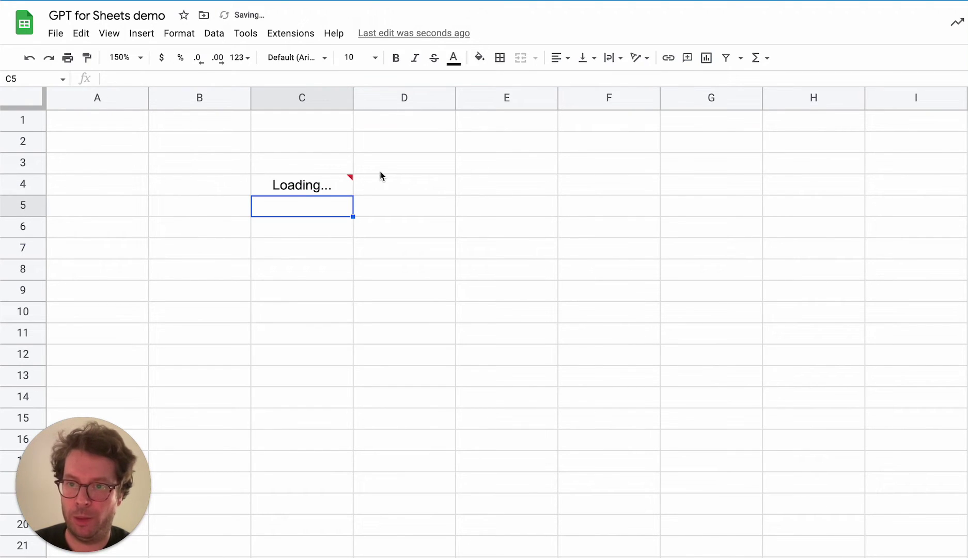
mouse_move(312, 189)
left_click(366, 288)
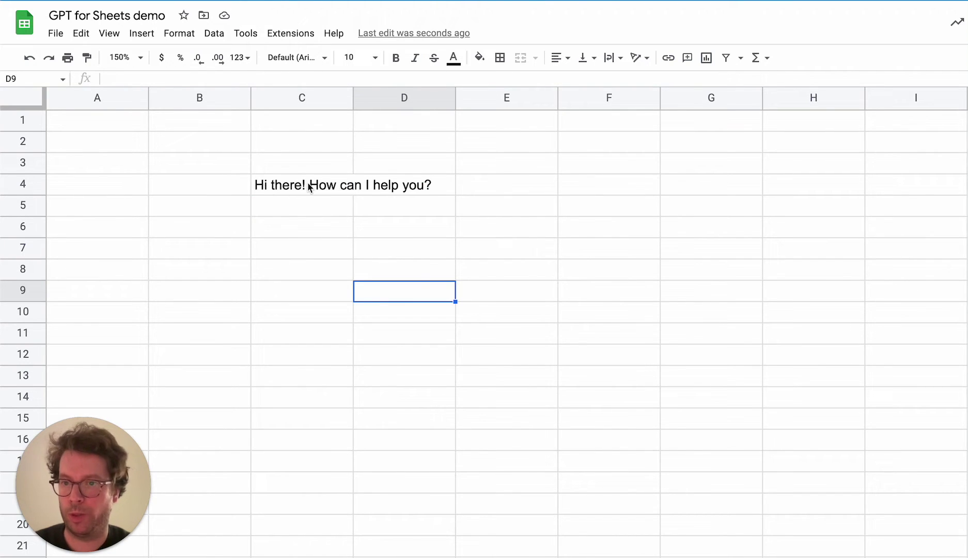
Replace C4's formula with =GPT("write a tagline for a car shop") and review its formula
left_click(309, 187)
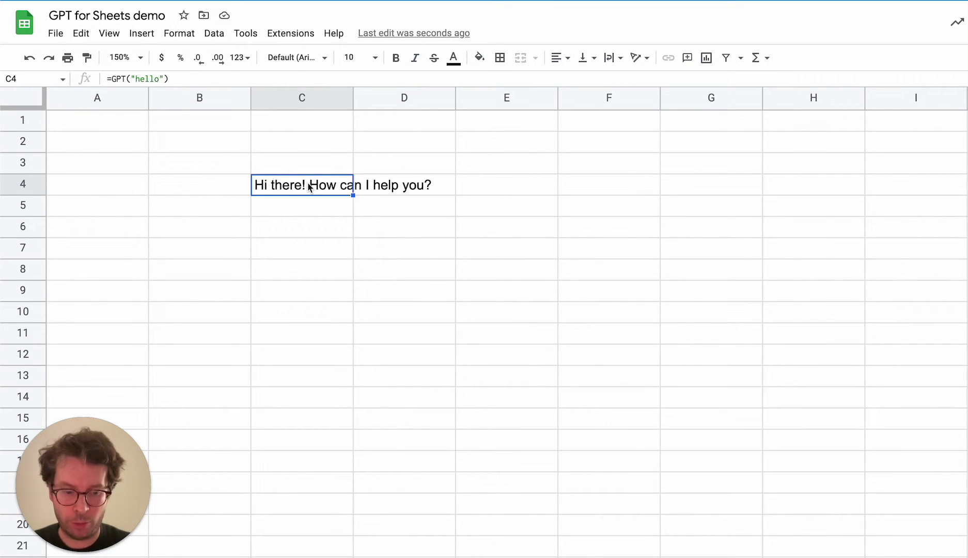
type("=gpt")
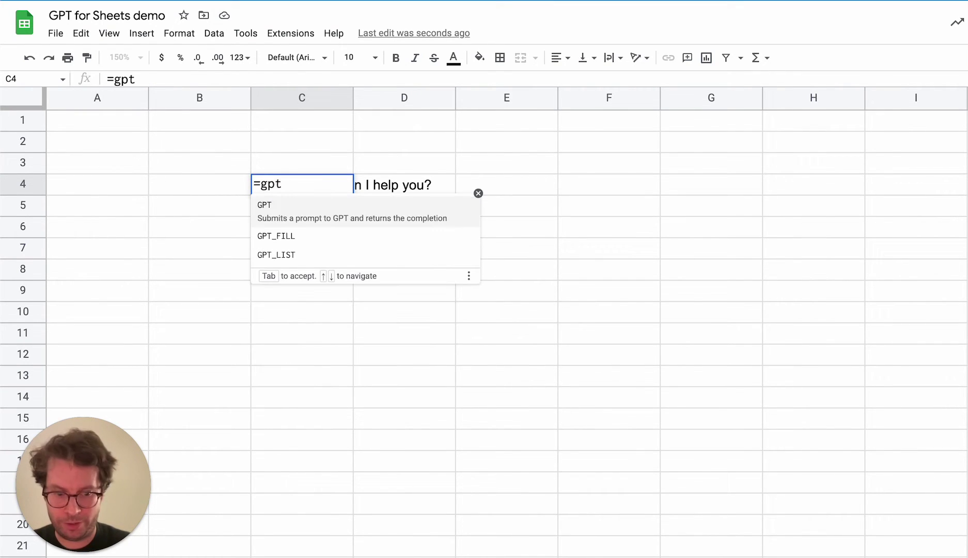
type("(\"write a tagline for a car shop\")")
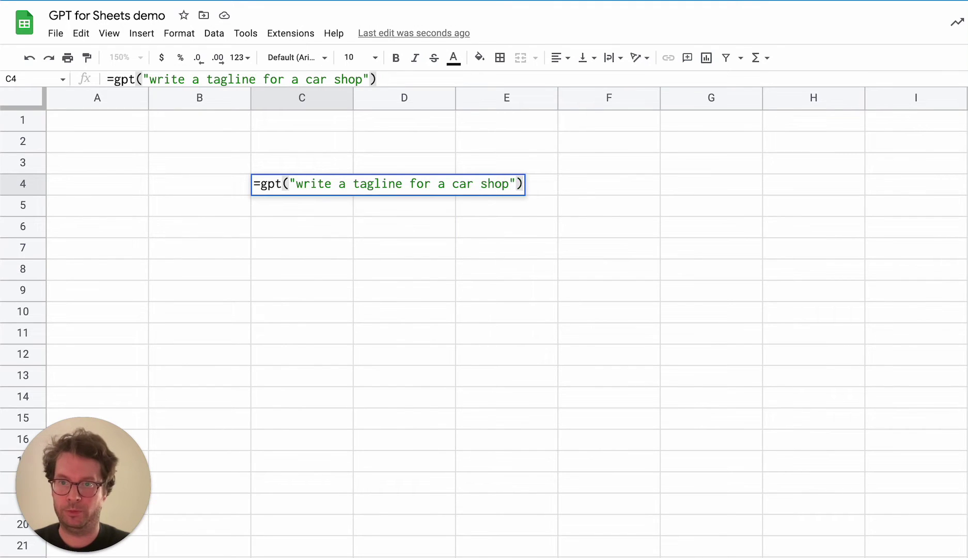
key("Return")
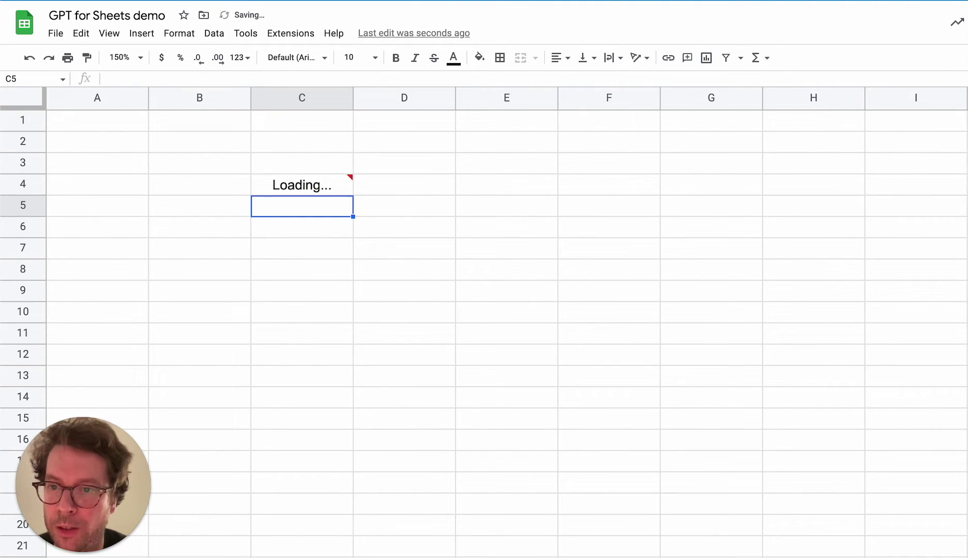
left_click(312, 273)
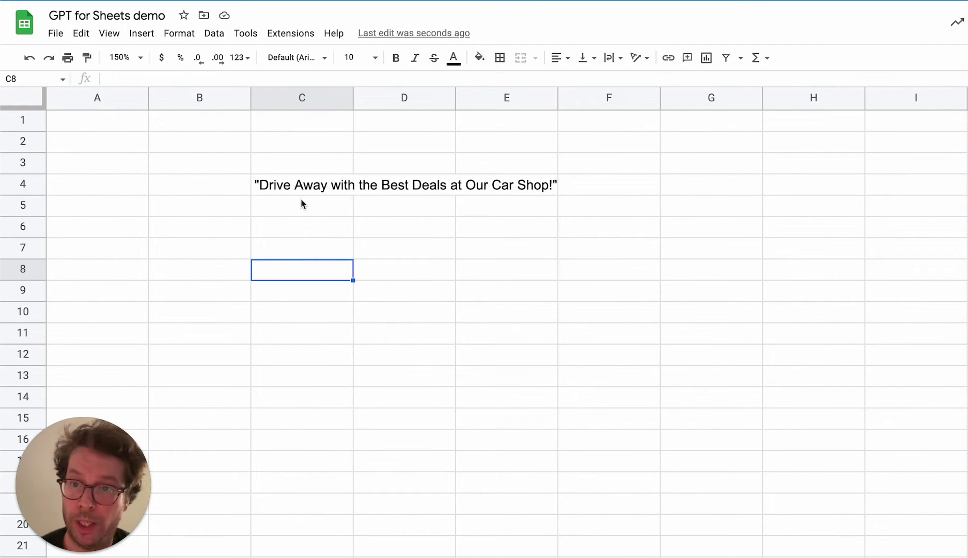
left_click(323, 191)
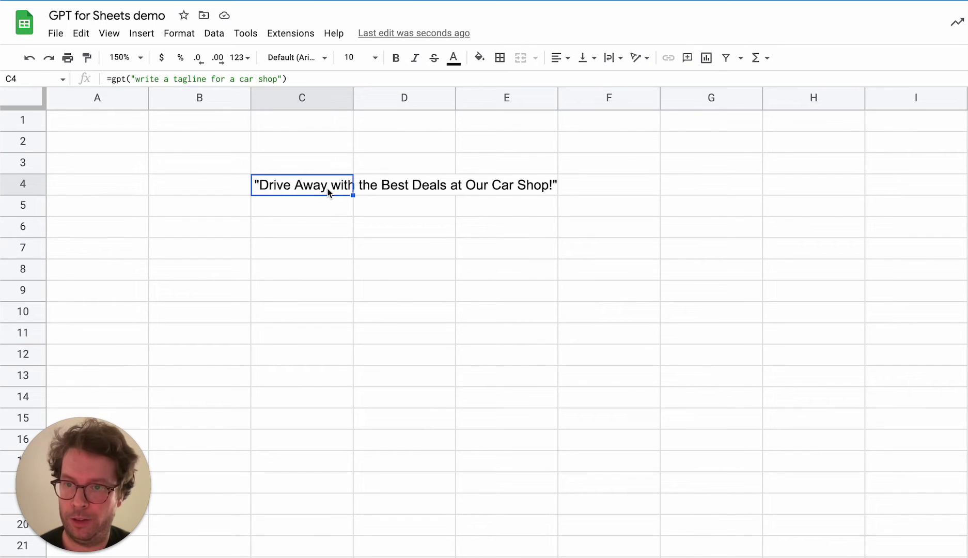
double_click(329, 192)
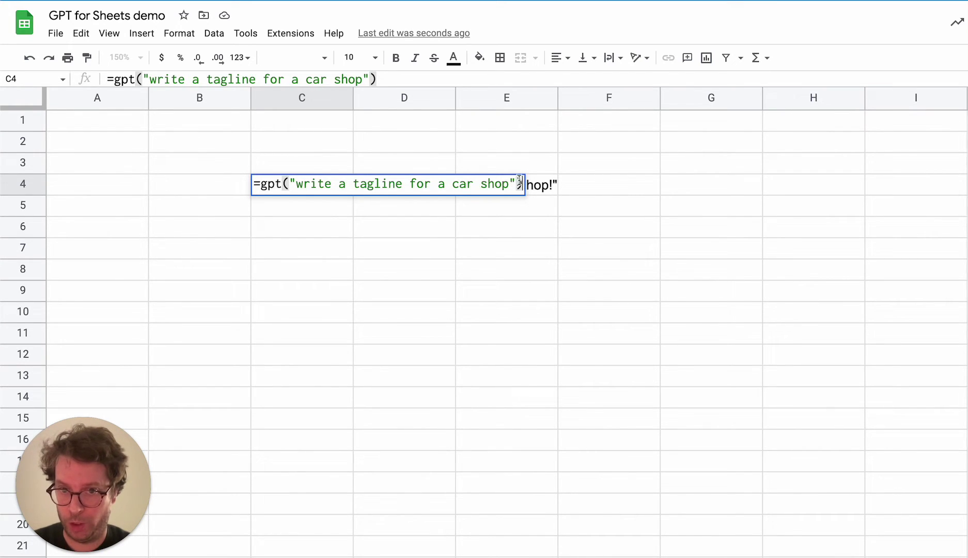
Enter the prompt 'write a tagline about an ice-cream shop' in C3
key("Escape")
left_click(292, 171)
type("write a tagline about an ice-cream shop")
key("Return")
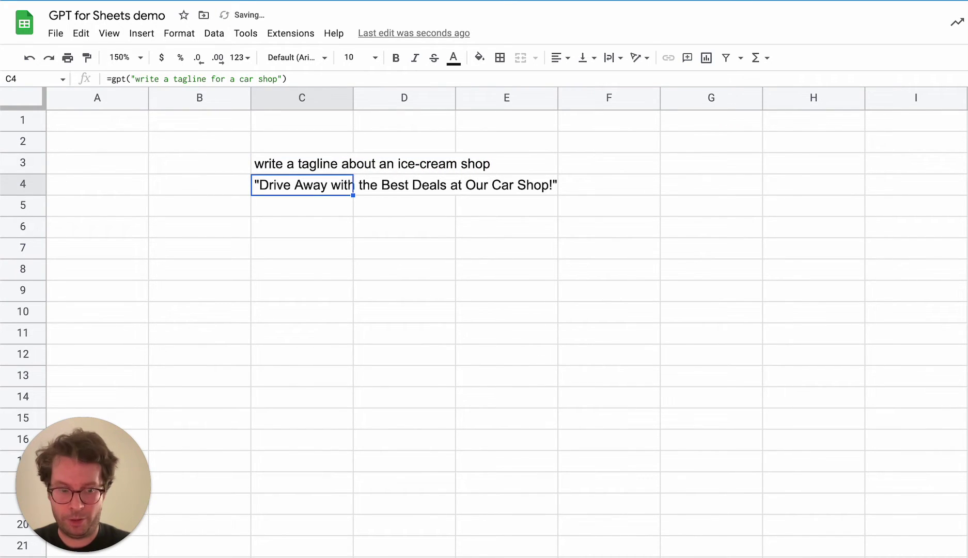
Try a GPT formula in C4 pointing at C3, then clear the resulting error
type("=gpt(")
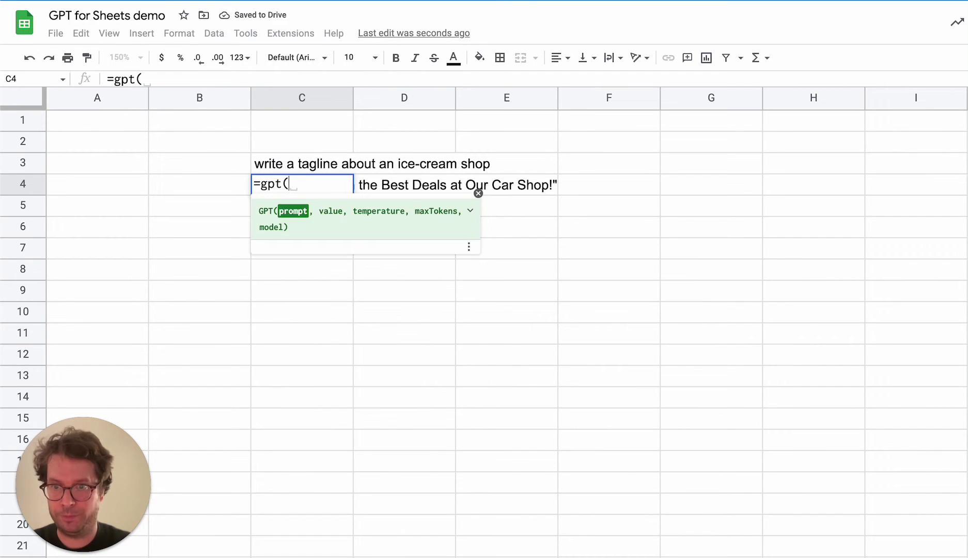
left_click(292, 169)
key("Return")
left_click(317, 185)
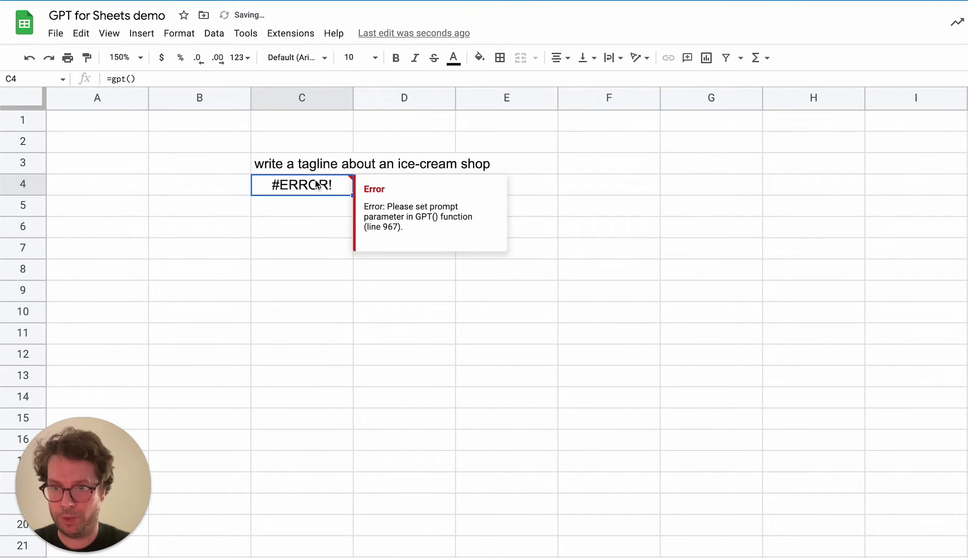
key("Delete")
Generate a tagline in C4 with =GPT(C3), check it, then clear C4
type("=gpt")
key("Tab")
left_click(316, 165)
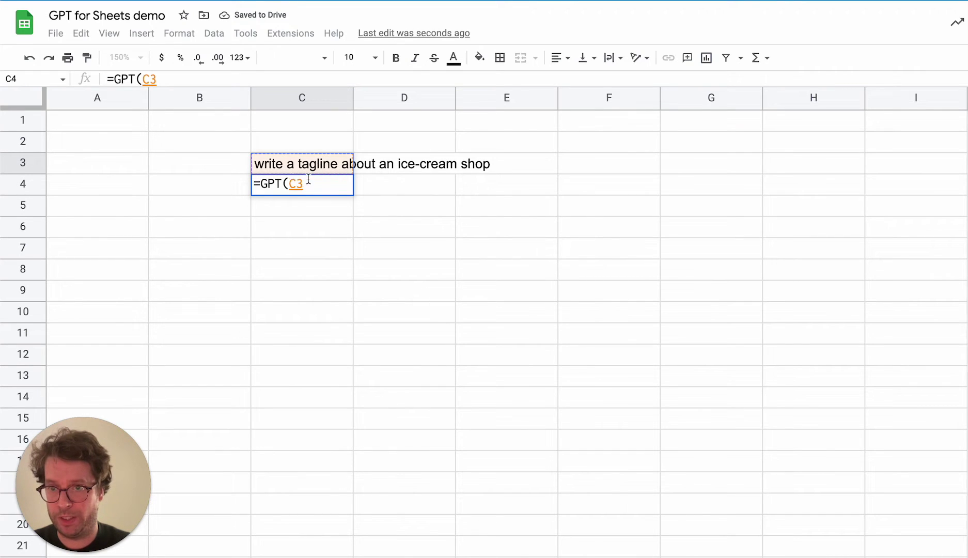
key("Return")
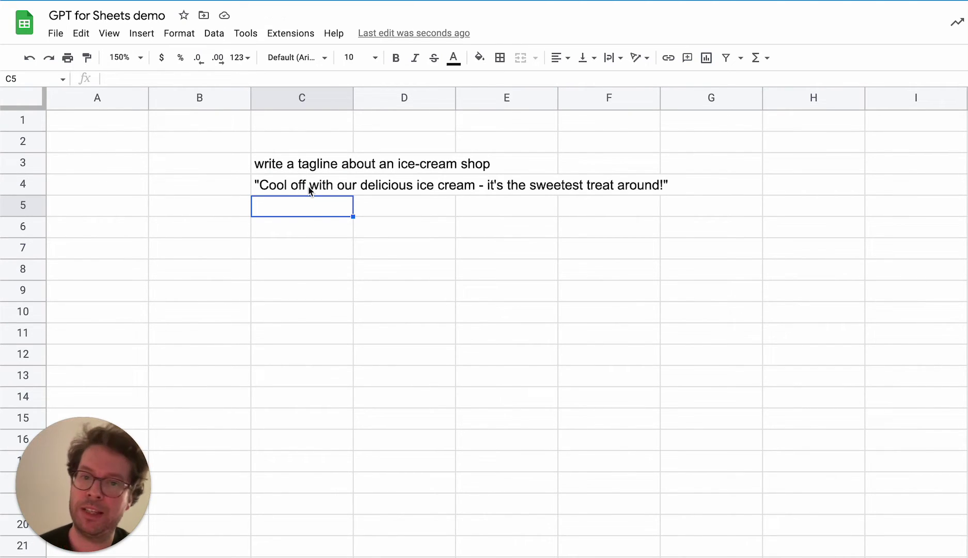
left_click(309, 187)
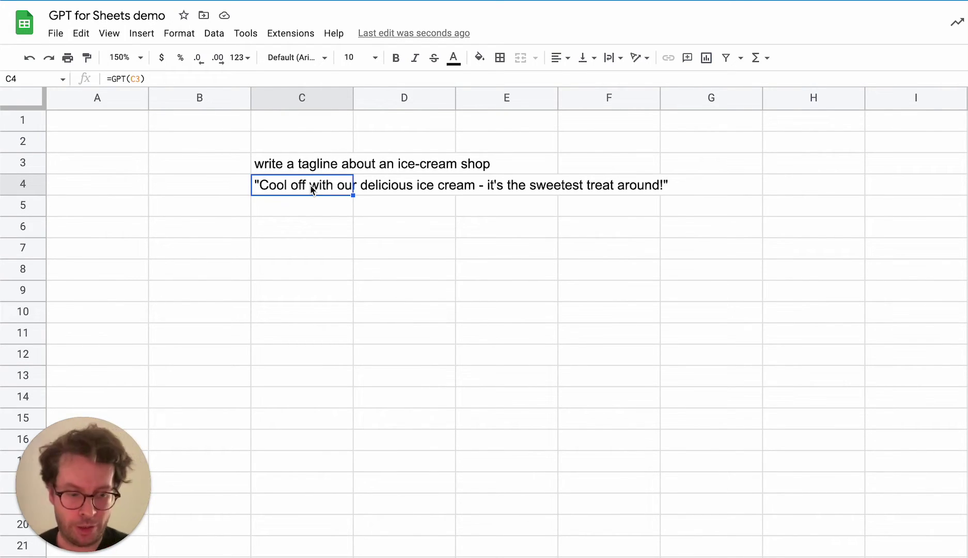
key("Delete")
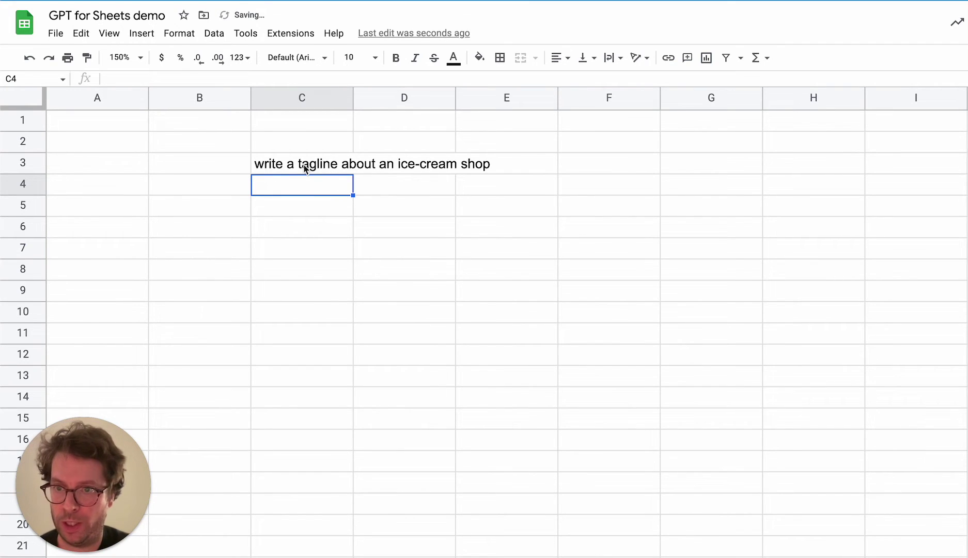
Add 'it should be witty' and 'it should assume the shop will be in Iceland where it is very cold' under C3
left_click(303, 164)
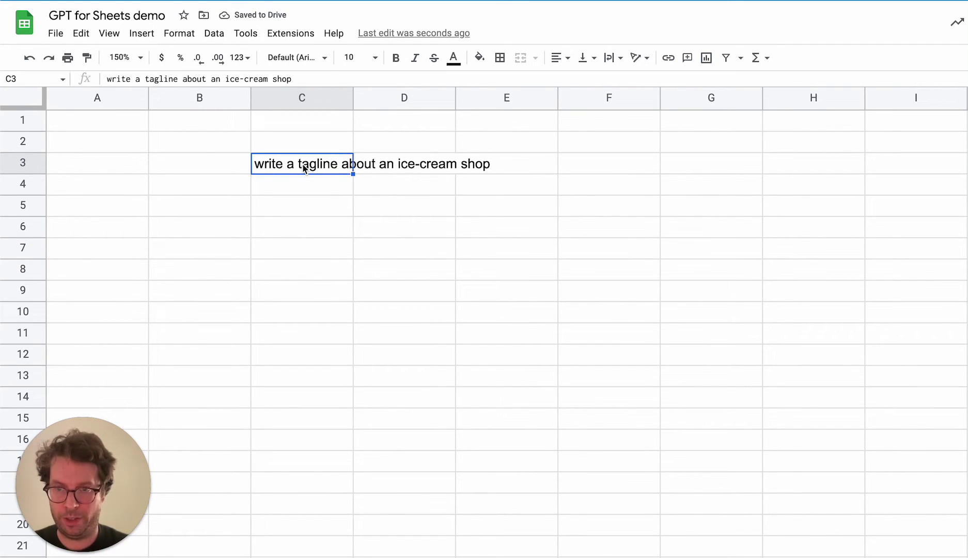
key("Down")
type("it shou")
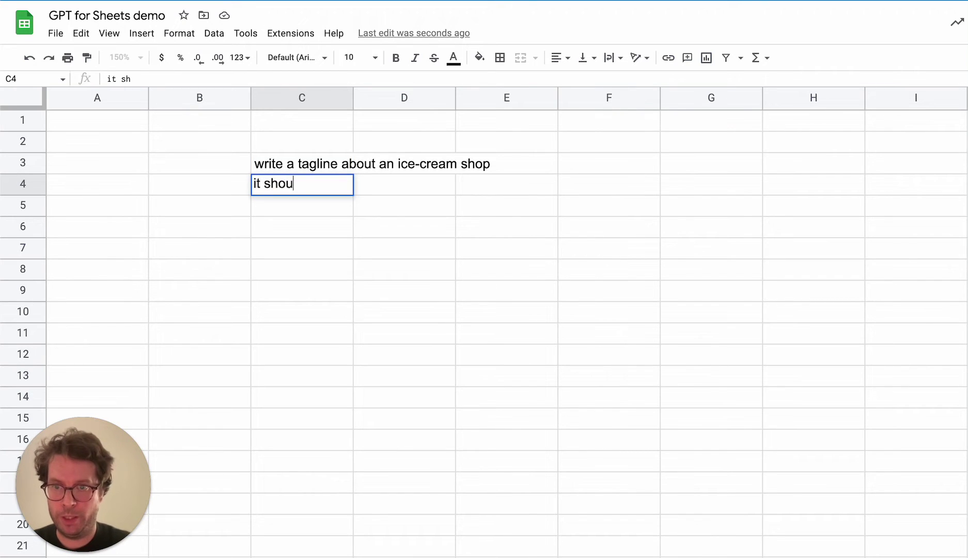
type("ld be witty")
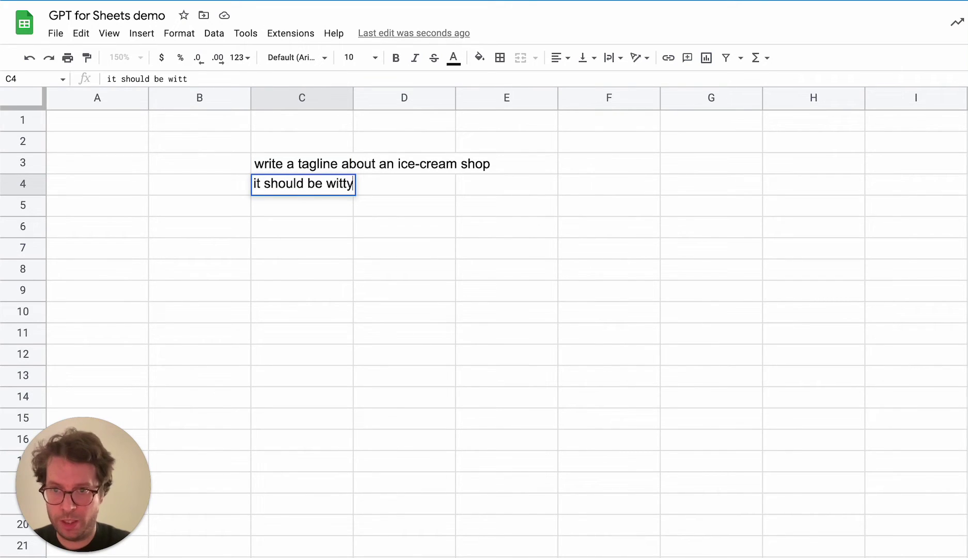
key("Return")
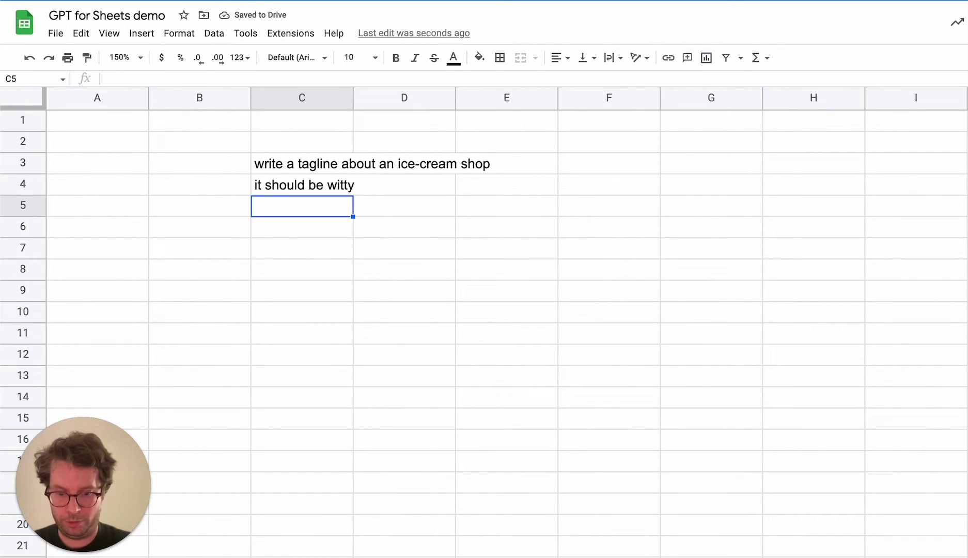
type("it shou")
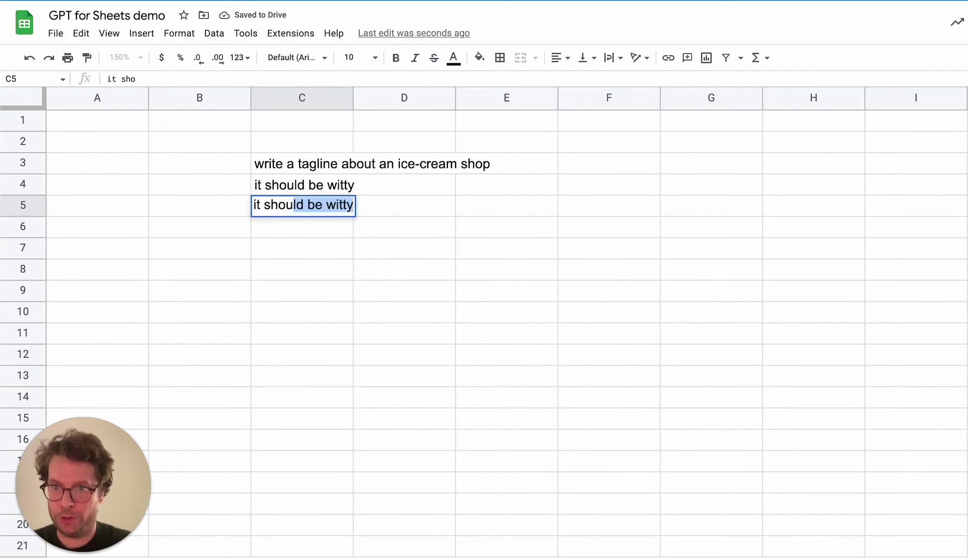
type("ld assume t")
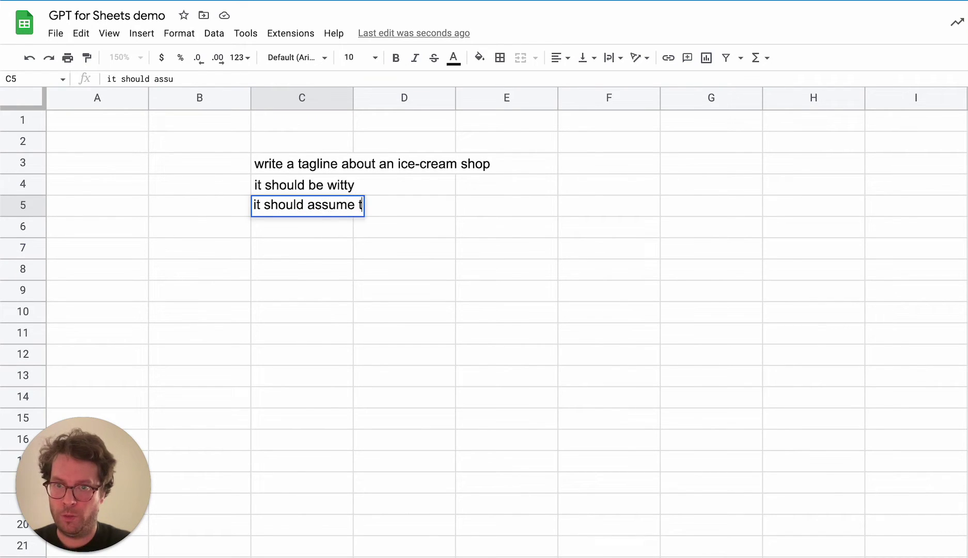
type("he shop will be ")
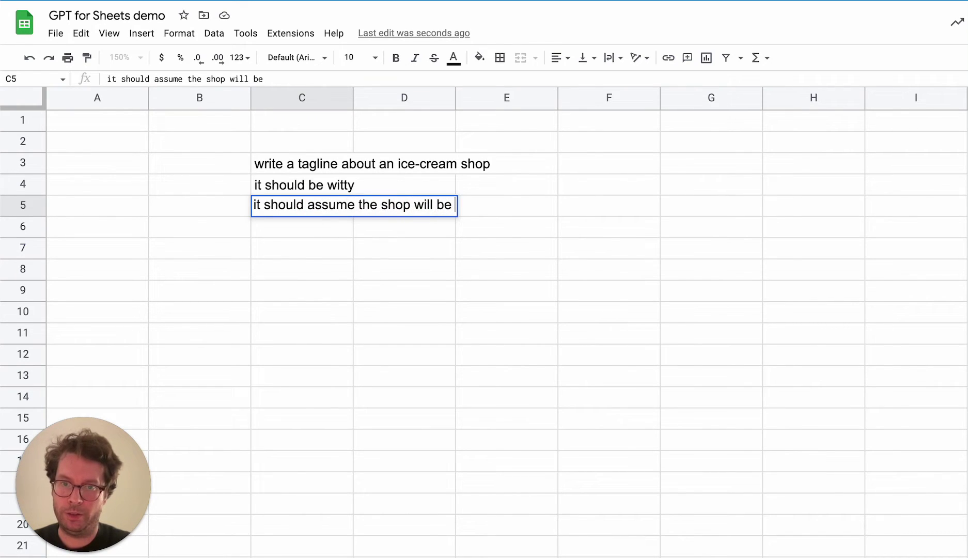
type("in Iceland wh")
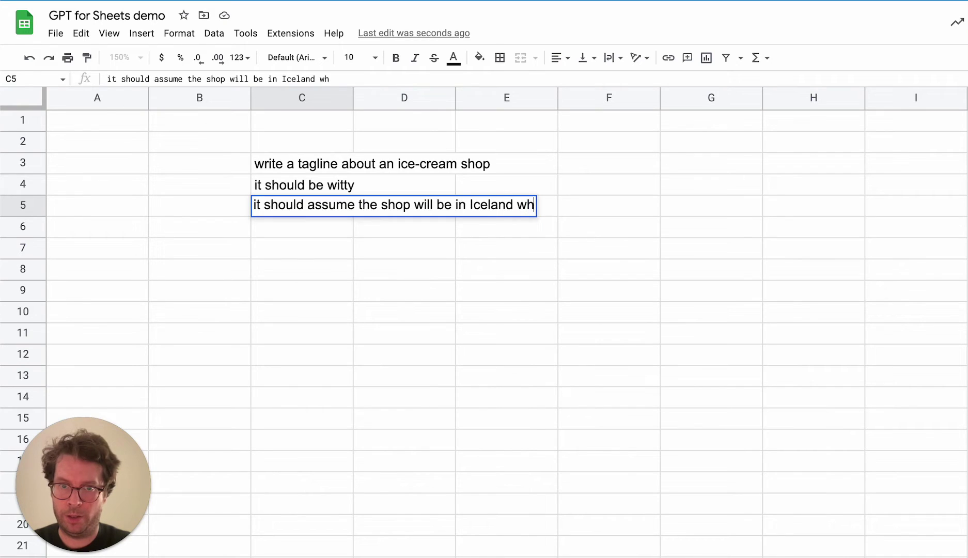
type("ere it is very cold")
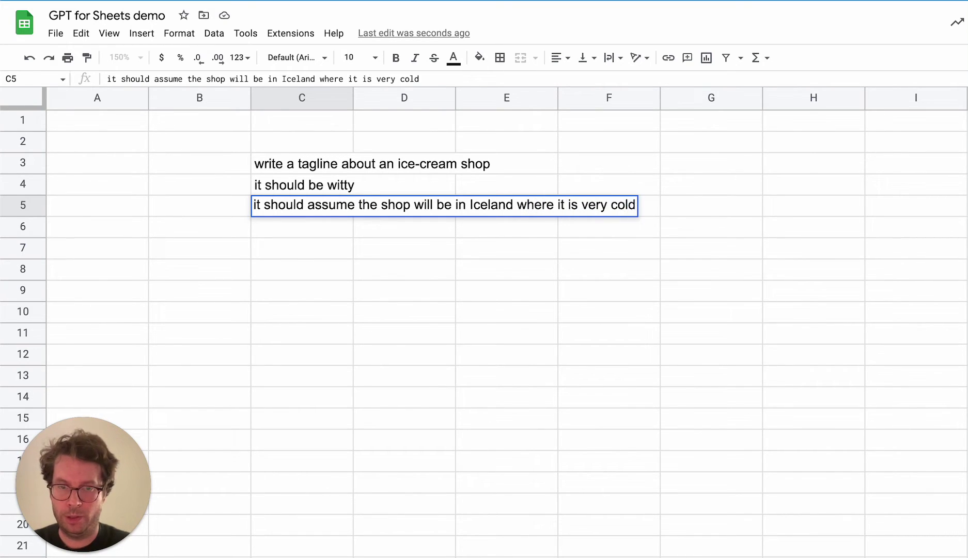
key("Return")
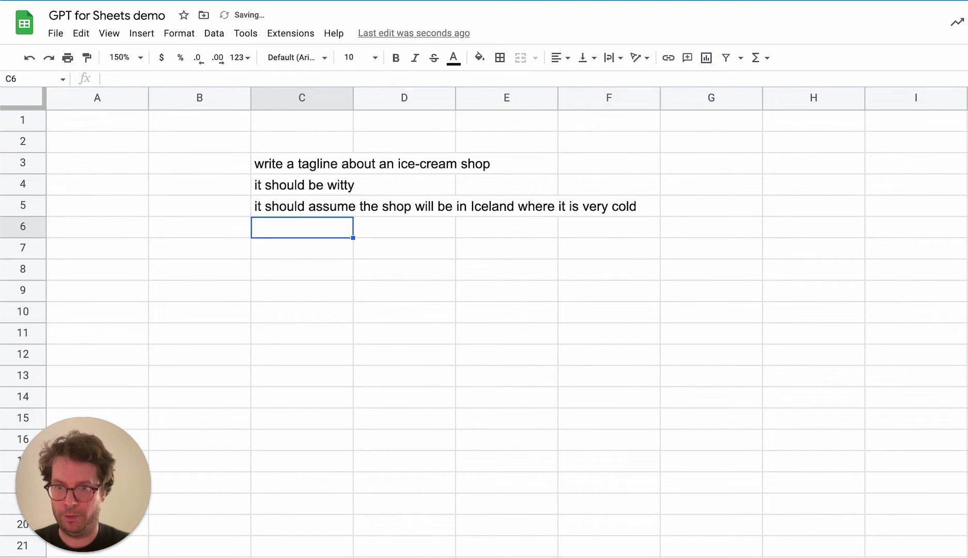
Generate the Iceland ice-cream tagline in C7 with =GPT(C3:C5)
left_click(302, 248)
type("=gpt(")
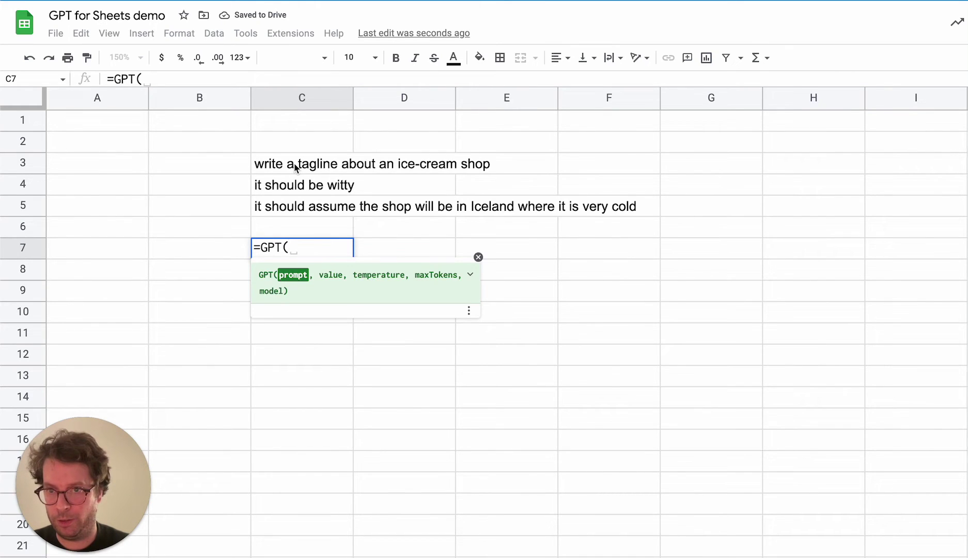
left_click_drag(294, 166, 291, 212)
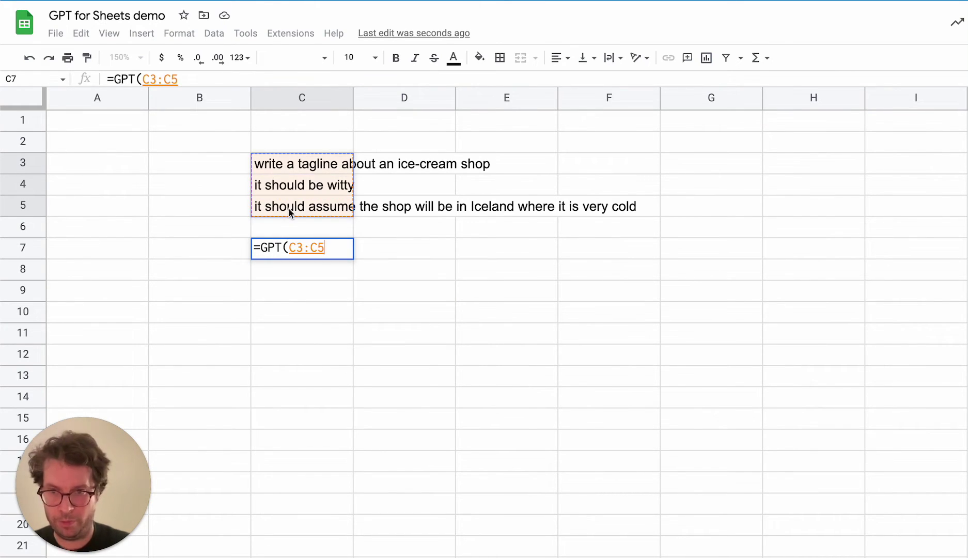
type(")")
key("Return")
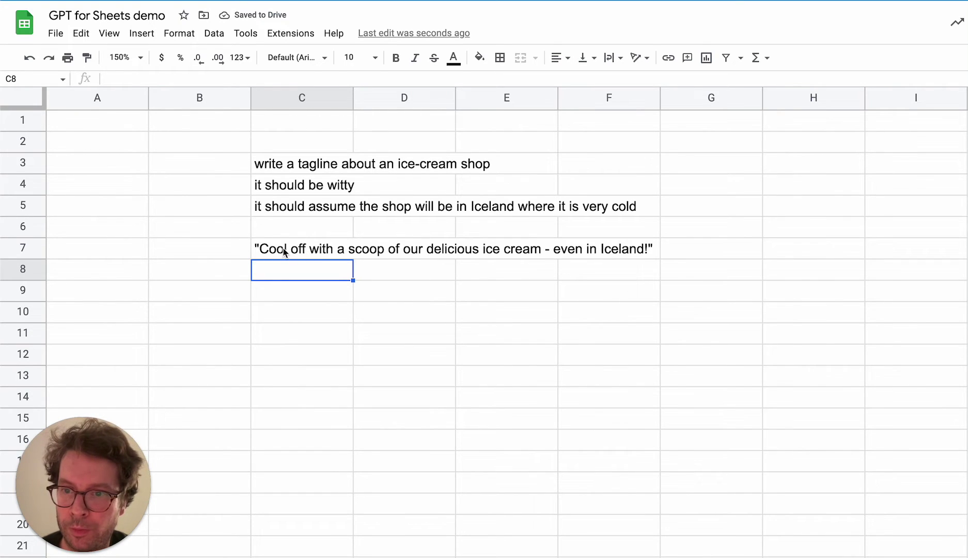
left_click(301, 248)
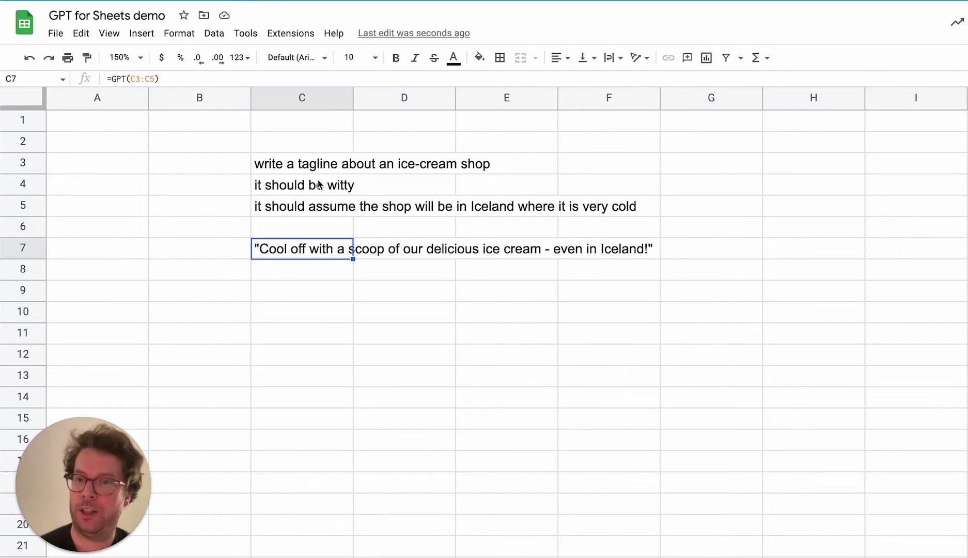
Clear the tagline from C7 and the prompt lines from C3:C5
left_click_drag(297, 165, 306, 207)
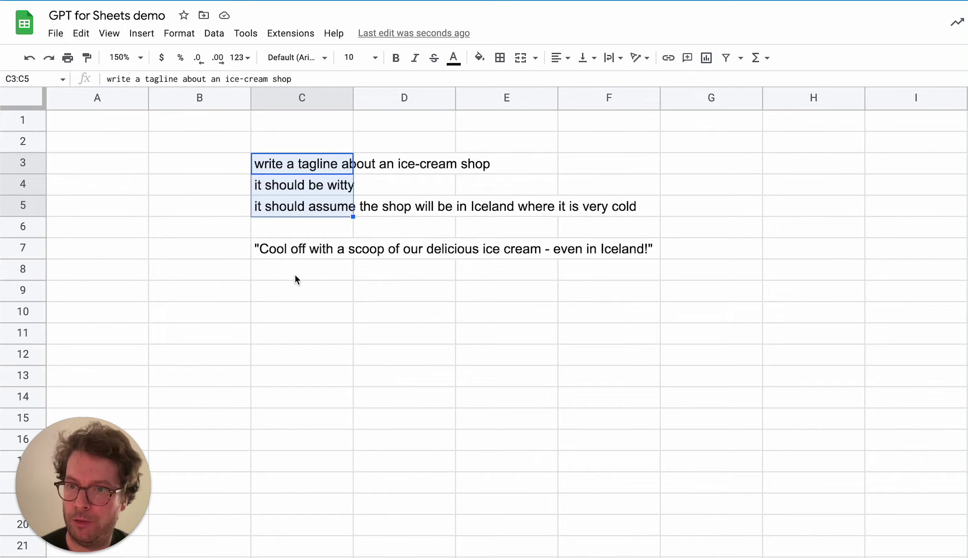
left_click(324, 254)
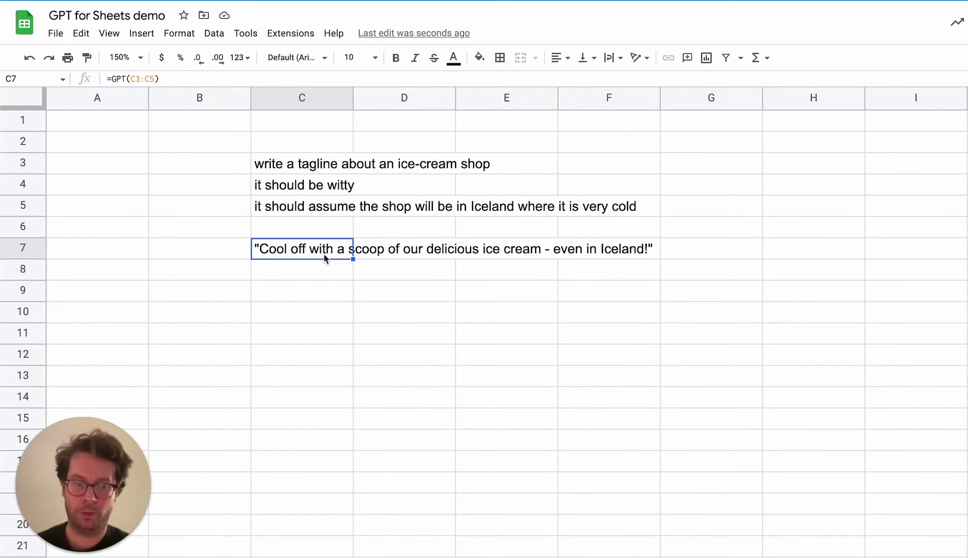
key("Delete")
left_click_drag(310, 164, 309, 215)
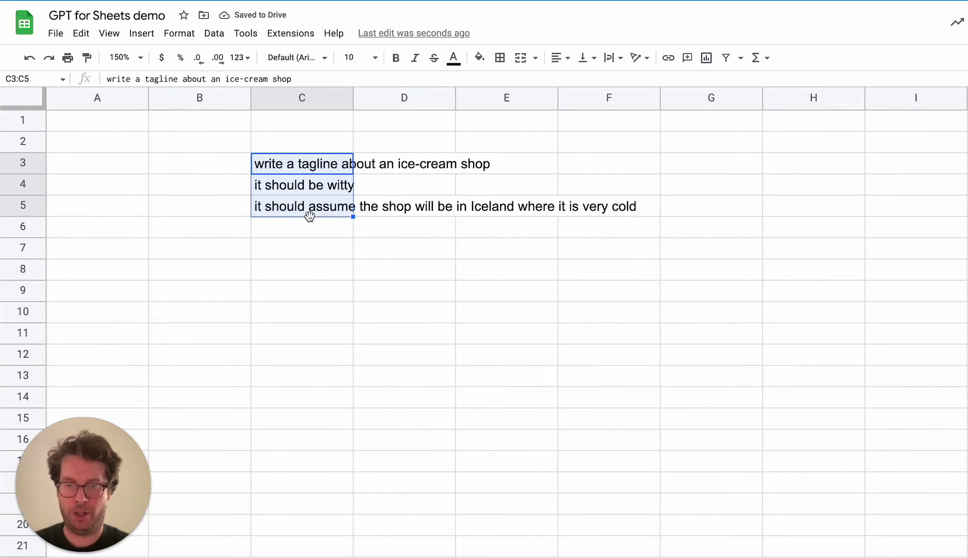
key("Delete")
Start the prompt table at C3 with Task 'write an email' and Tone 'Joyful'
left_click(302, 164)
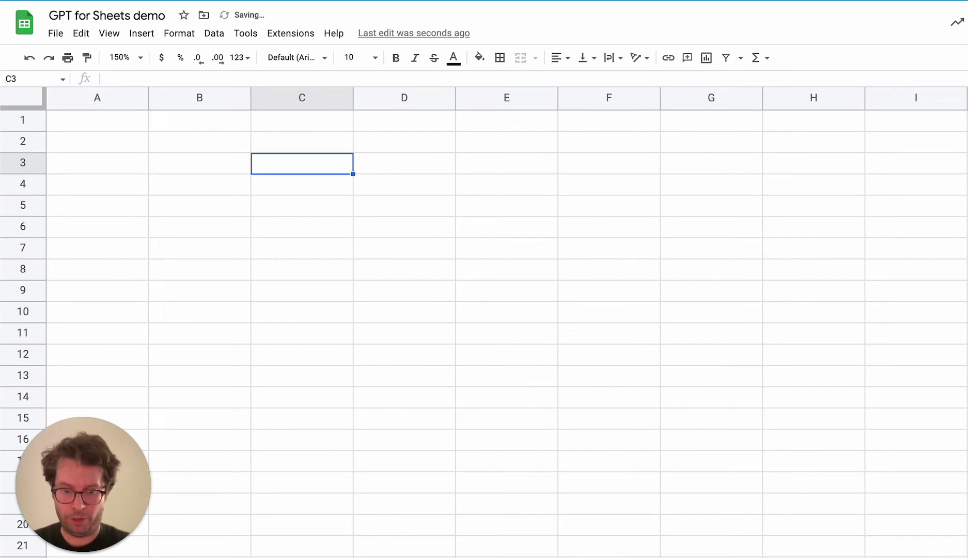
type("Task")
key("Tab")
type("write an email")
key("Return")
type("Tone")
key("Tab")
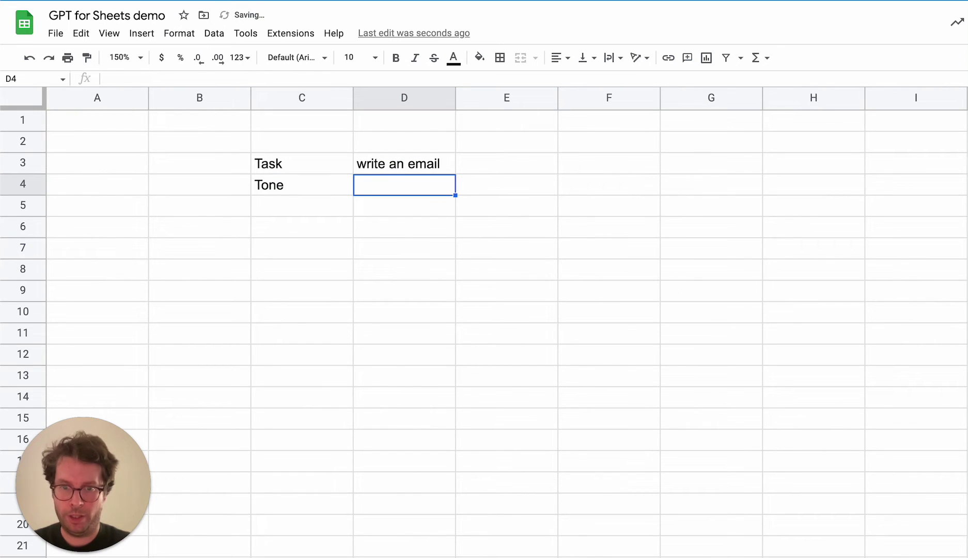
type("Joyful")
key("Return")
Add the rows Style 'Casual' and Topic 'thank you for the flowers'
type("Style")
key("Tab")
type("Casual")
key("Return")
type("Topic")
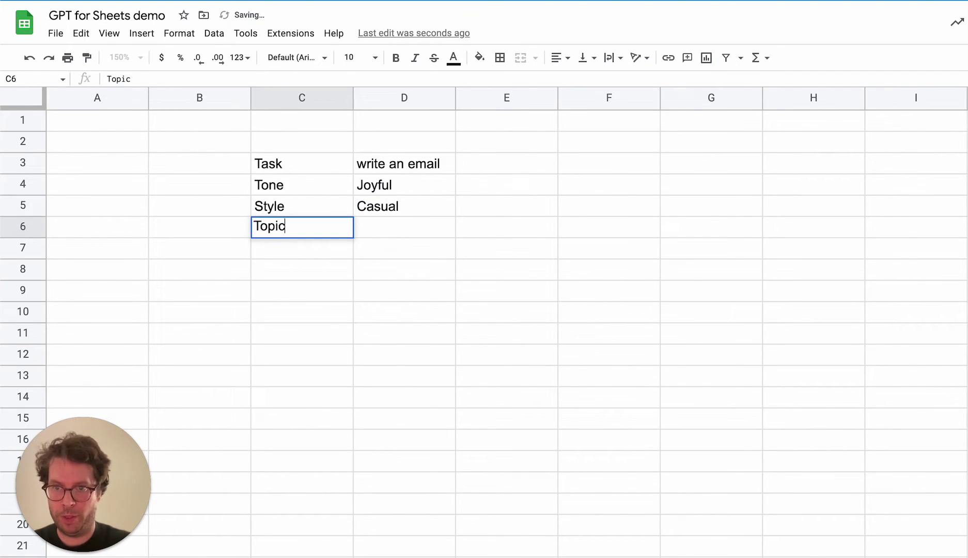
key("Tab")
type("thank you")
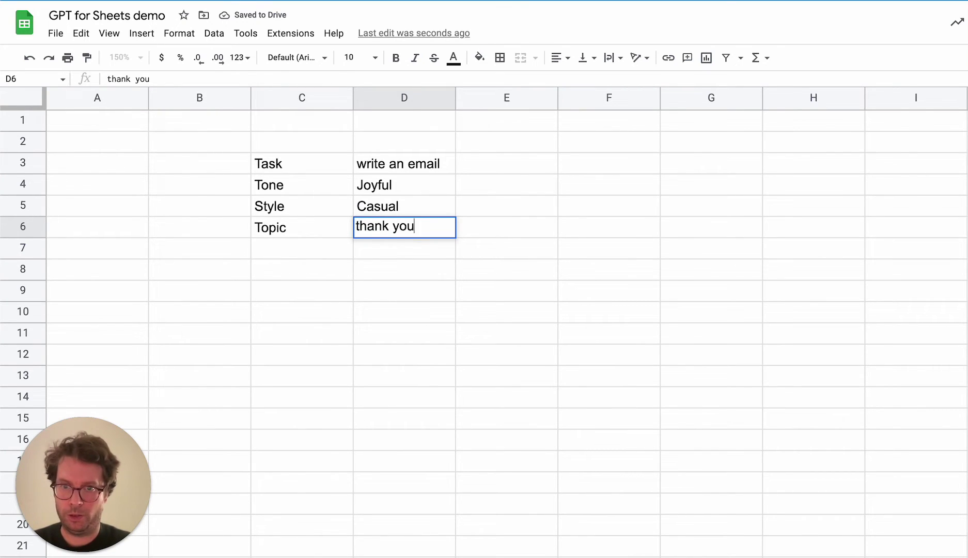
type(" for the flowers")
key("Return")
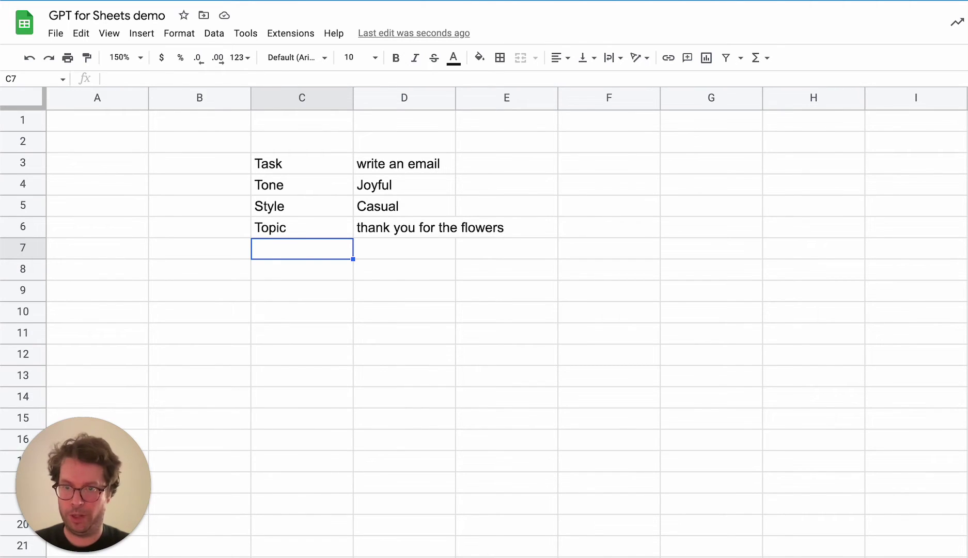
key("Down")
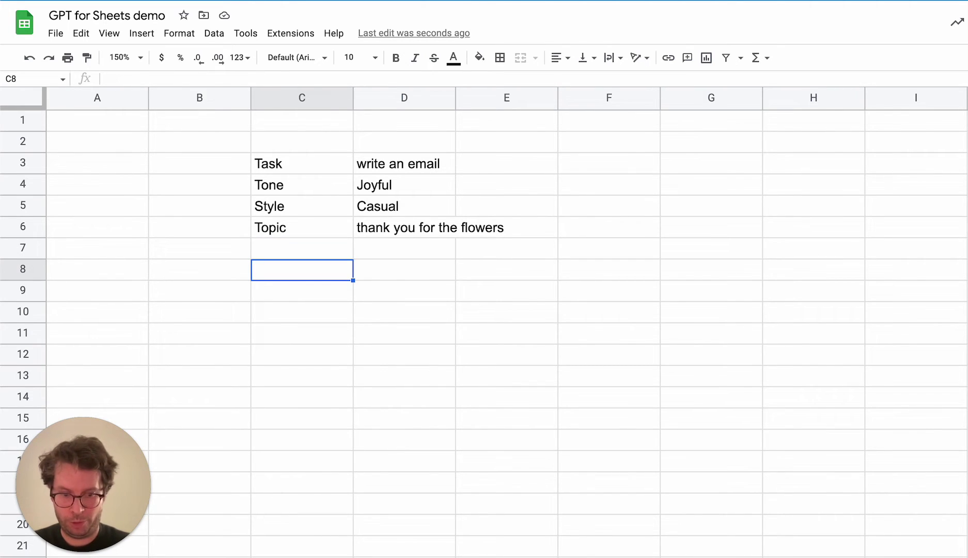
Enter =GPT(C3:D6) in C8 to produce the joyful thank-you email
type("=gpt")
key("Tab")
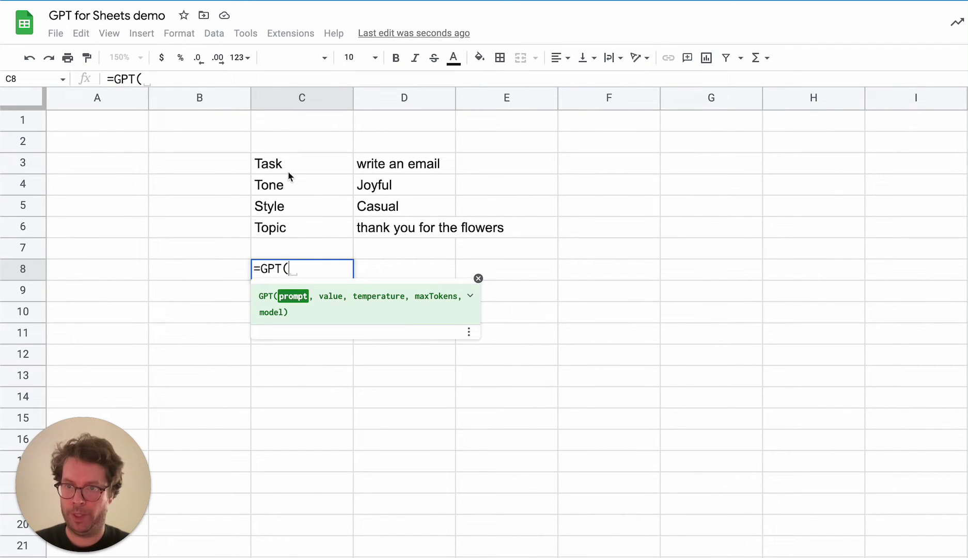
left_click_drag(267, 164, 408, 228)
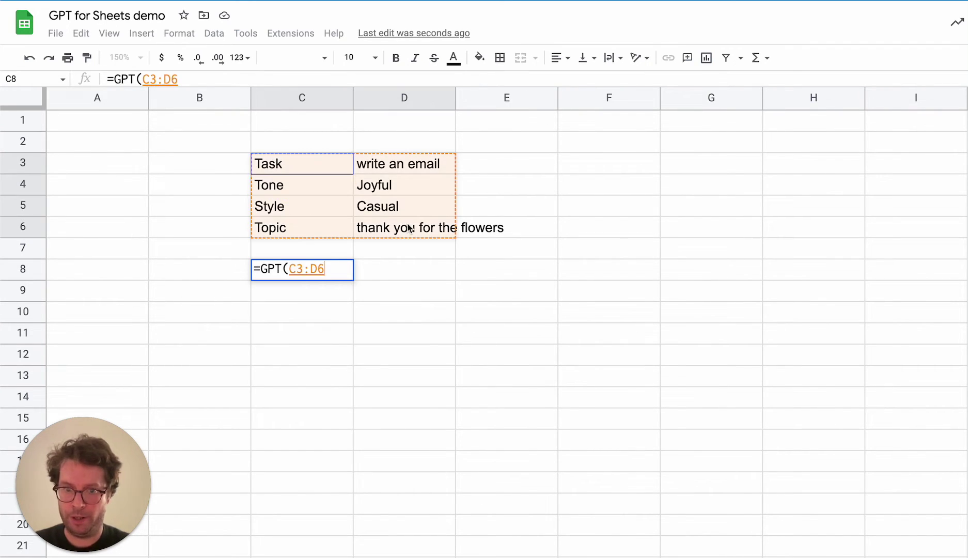
type(")")
key("Return")
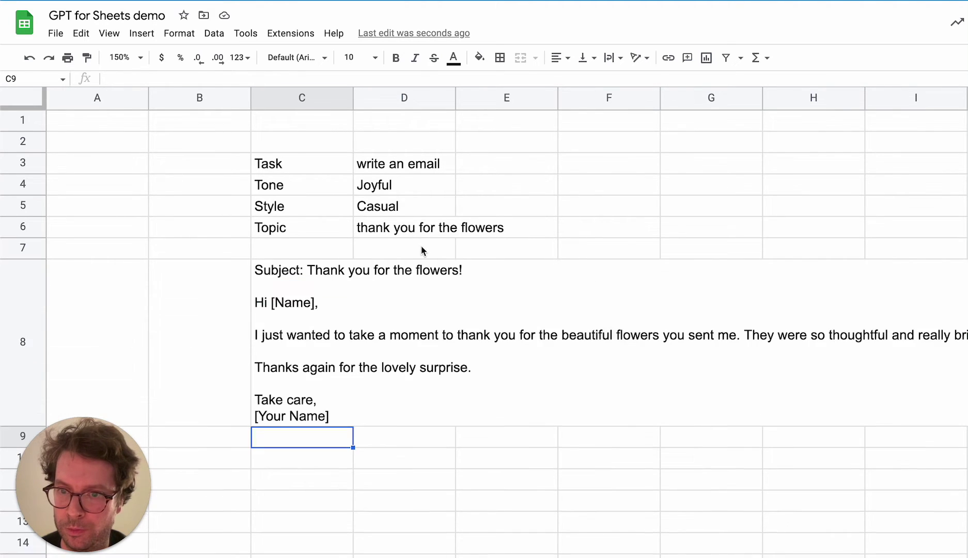
left_click(324, 363)
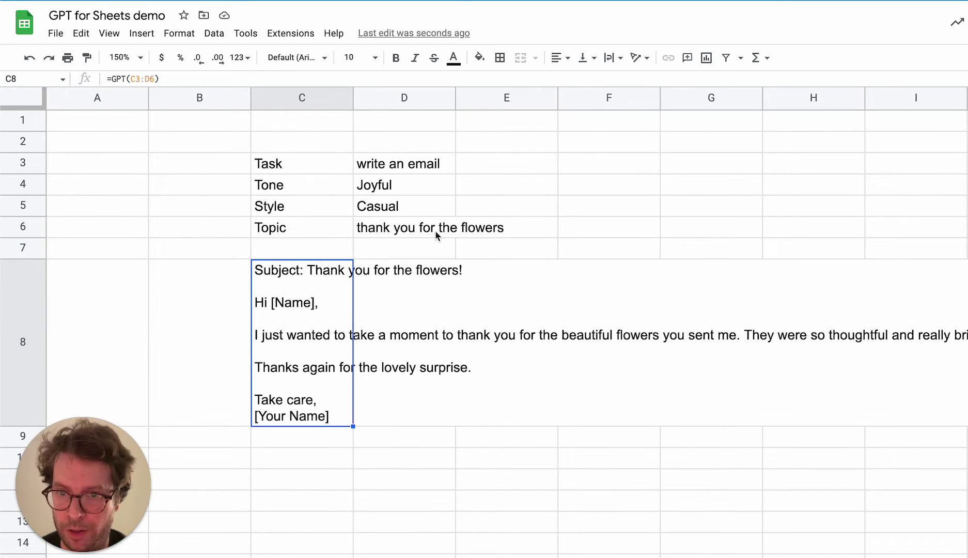
Change the Tone value in D4 from Joyful to Angry
left_click(399, 188)
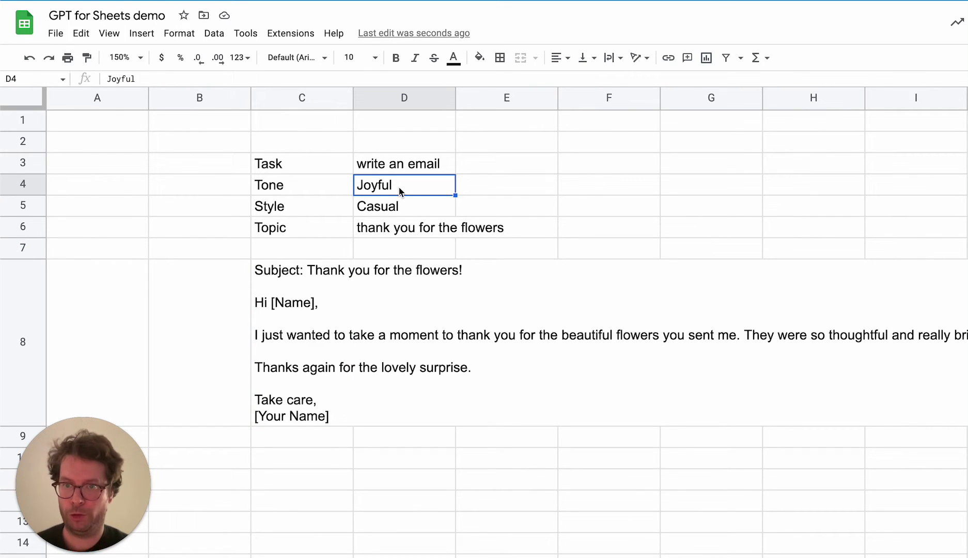
double_click(399, 189)
key("ctrl+a")
key("BackSpace")
type("Angry")
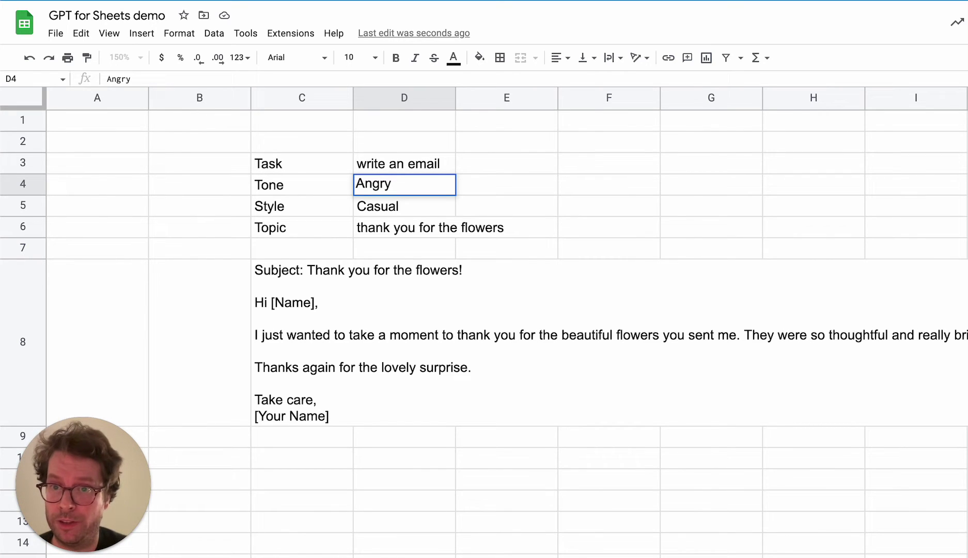
key("Return")
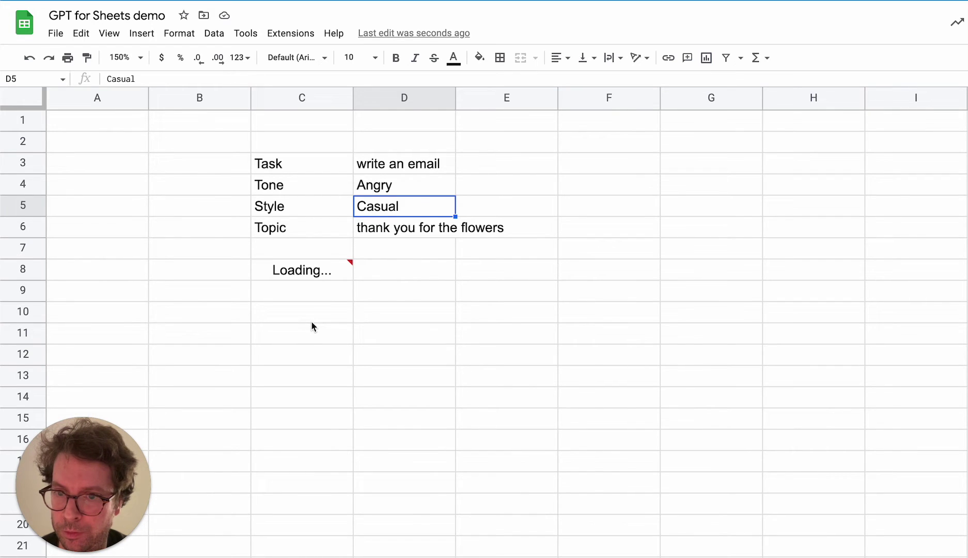
Review the regenerated angry email in C8 against the C3:D6 prompt table
left_click(293, 273)
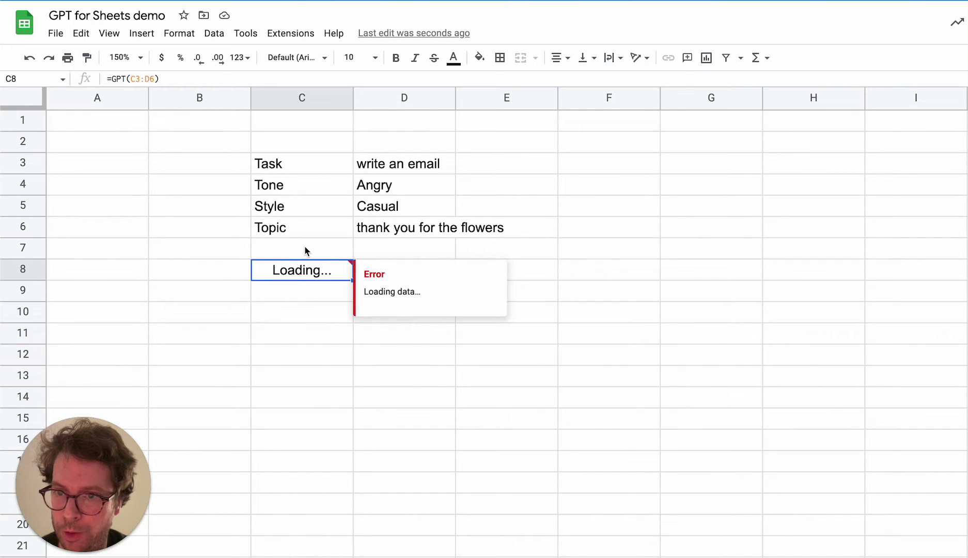
left_click(422, 445)
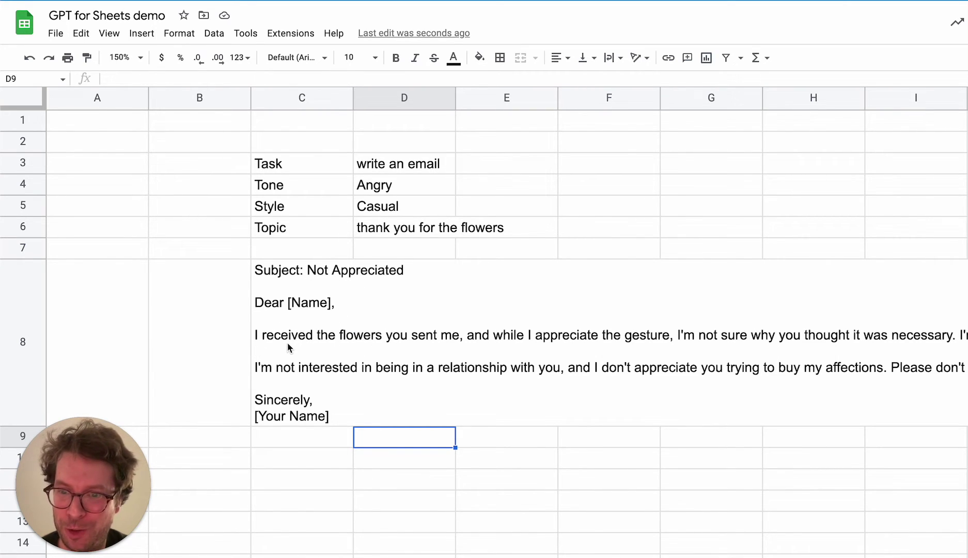
scroll(579, 350, "right", 2)
scroll(579, 350, "right", 3)
scroll(580, 351, "left", 4)
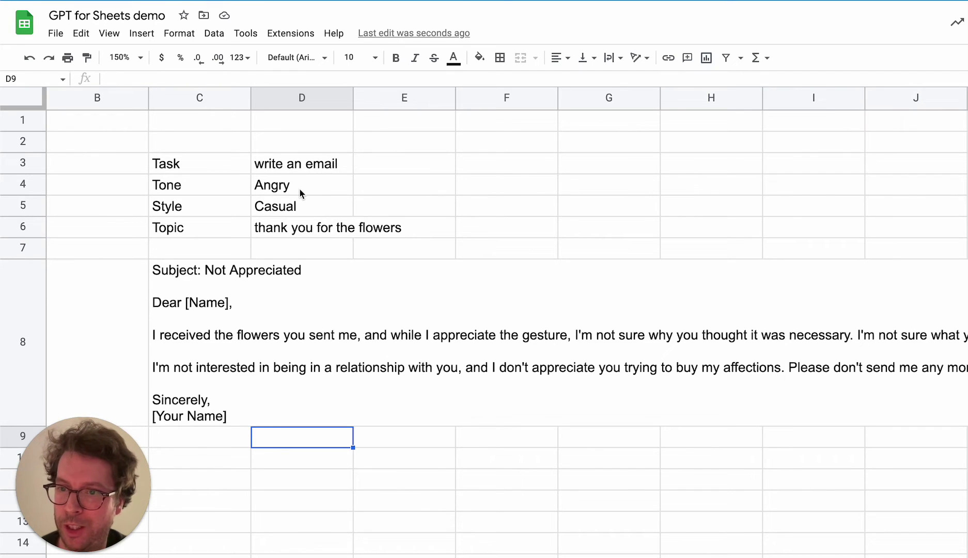
left_click(211, 328)
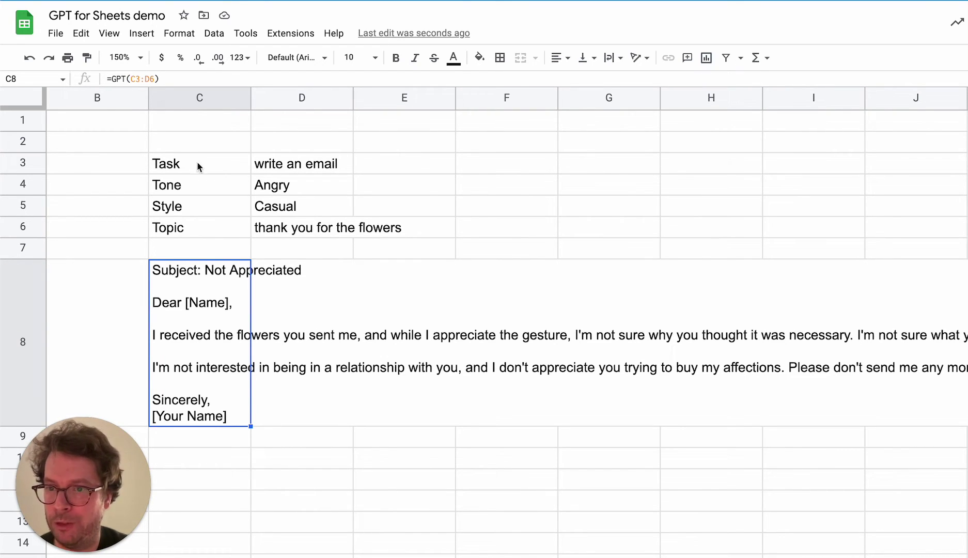
left_click_drag(229, 173, 316, 227)
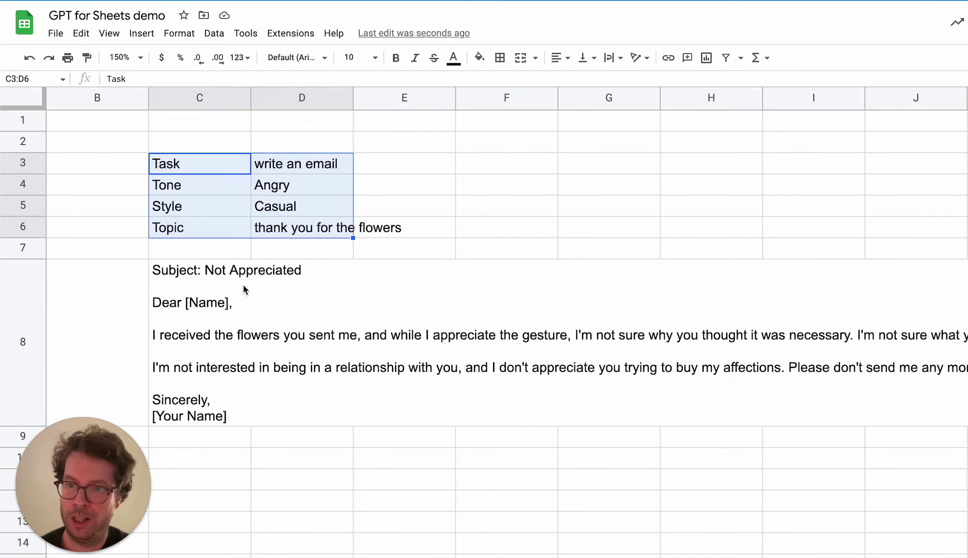
left_click(197, 276)
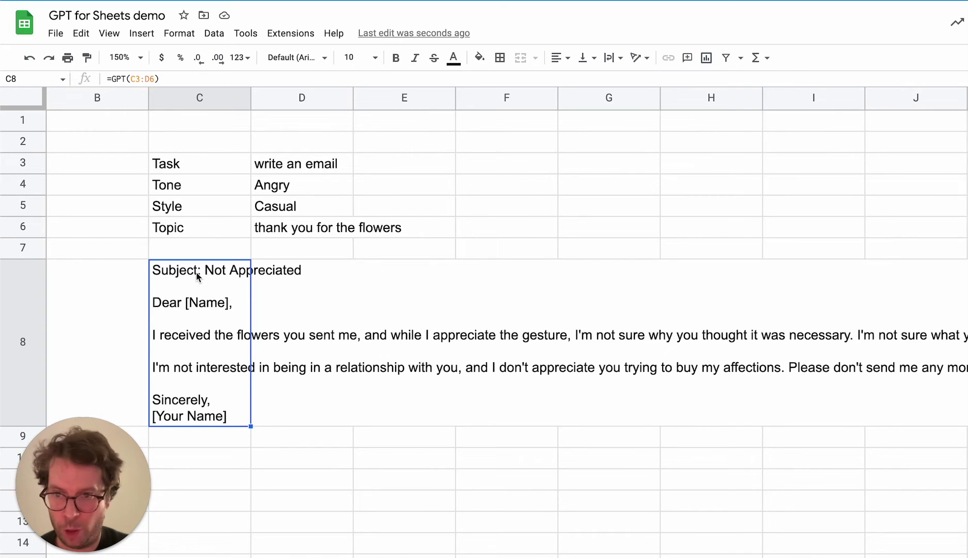
double_click(211, 340)
left_click(222, 267)
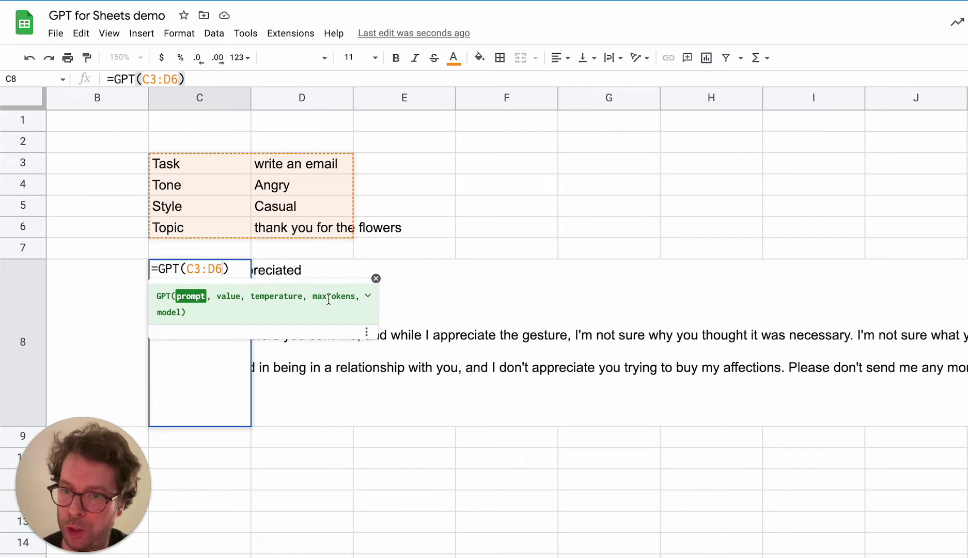
left_click(368, 296)
scroll(280, 403, "down", 3)
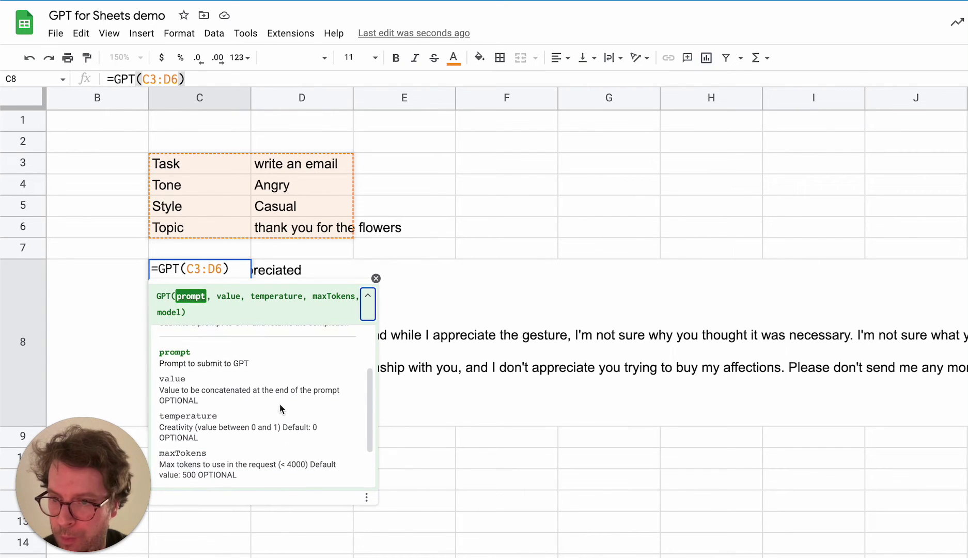
scroll(279, 408, "down", 1)
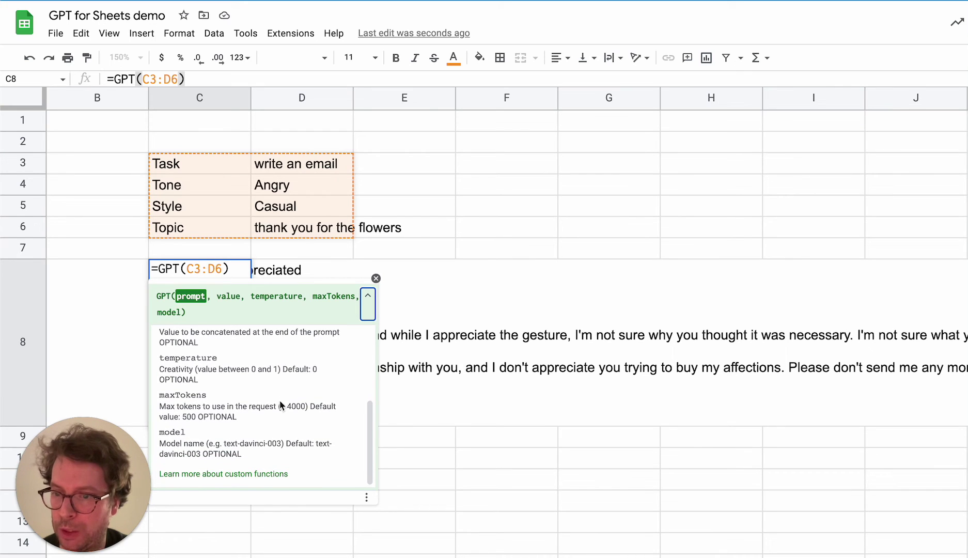
scroll(267, 382, "up", 4)
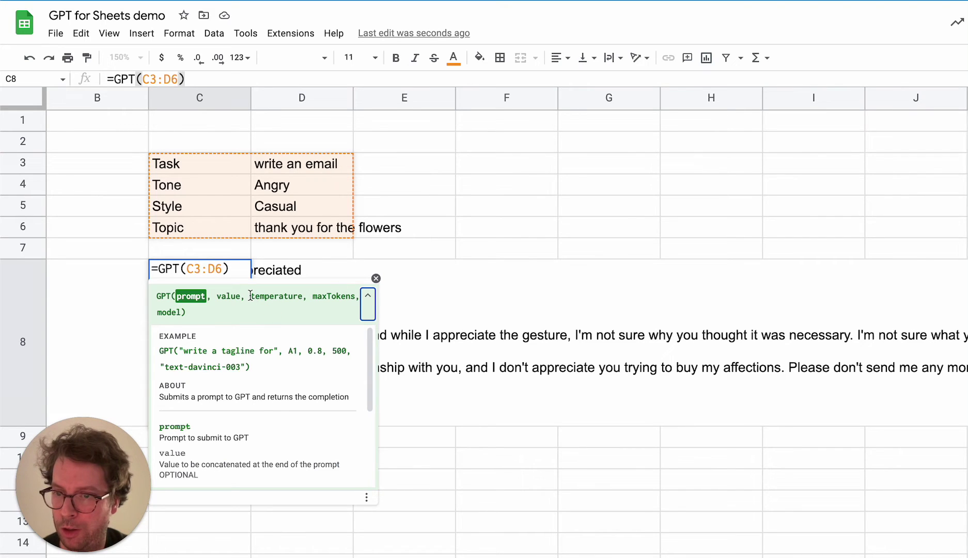
left_click_drag(250, 295, 303, 295)
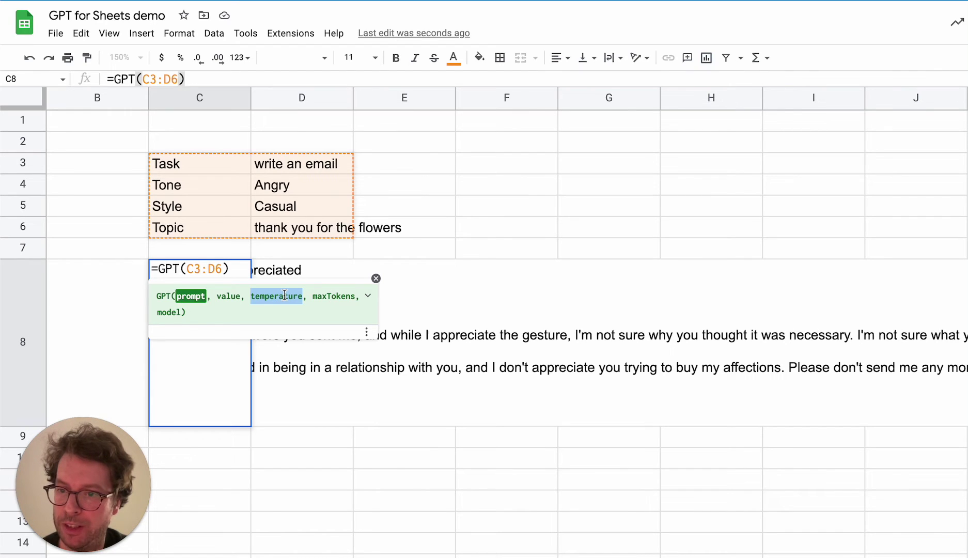
left_click(365, 299)
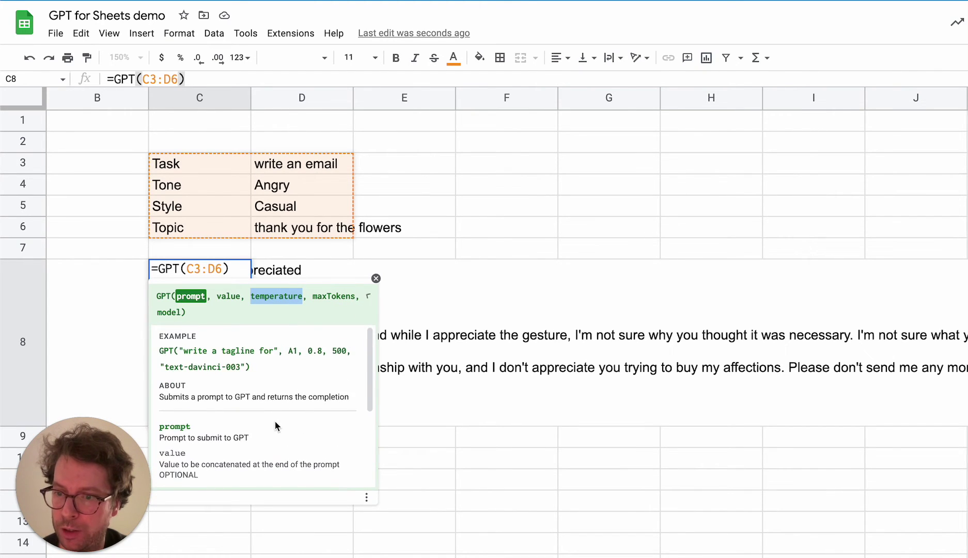
scroll(312, 406, "down", 3)
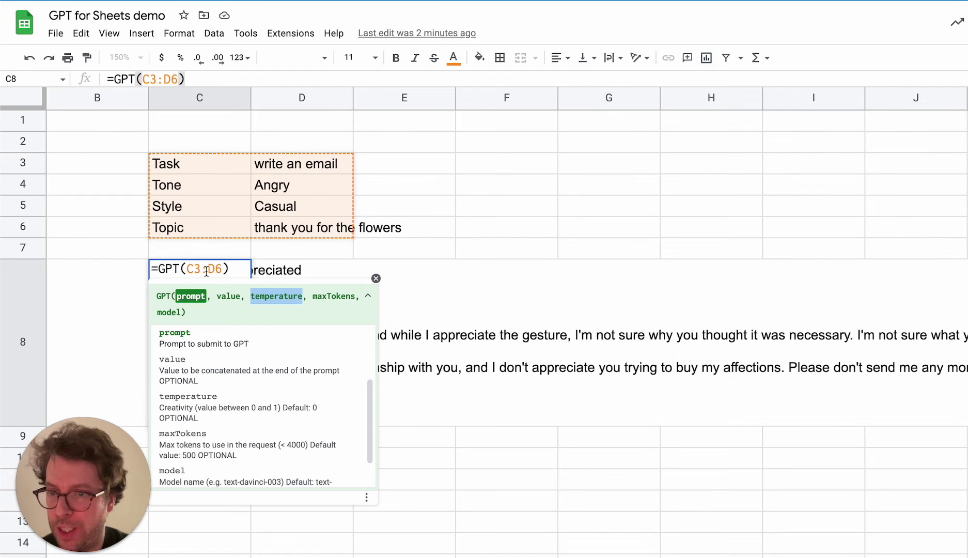
Change C8 to =GPT(C3:D6,,1) and review the new 'Subject: Really?' email
left_click(376, 279)
type(",,1")
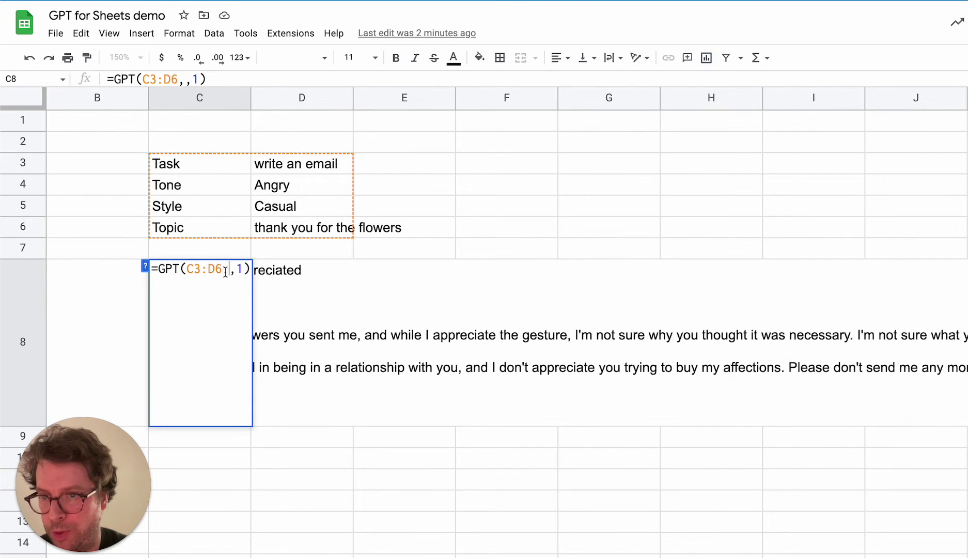
left_click(145, 266)
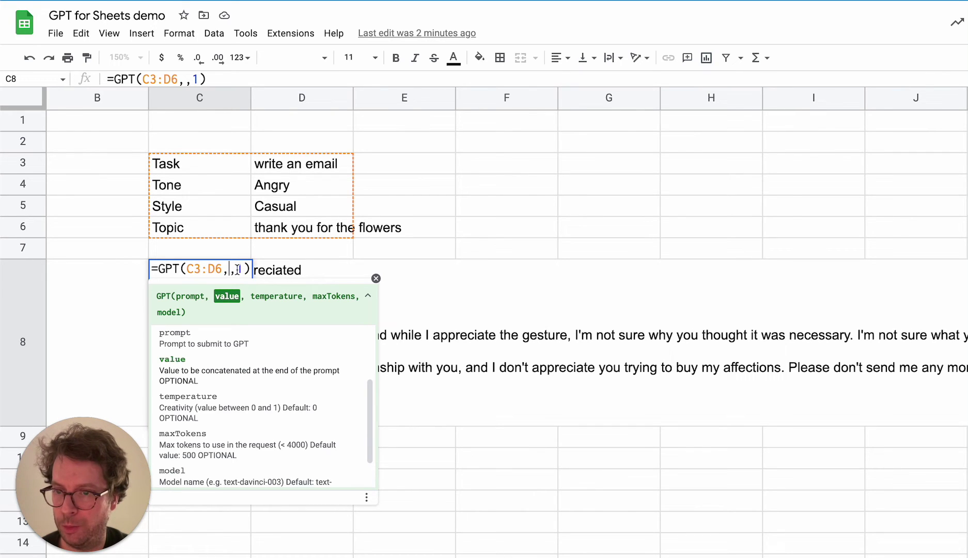
left_click(238, 268)
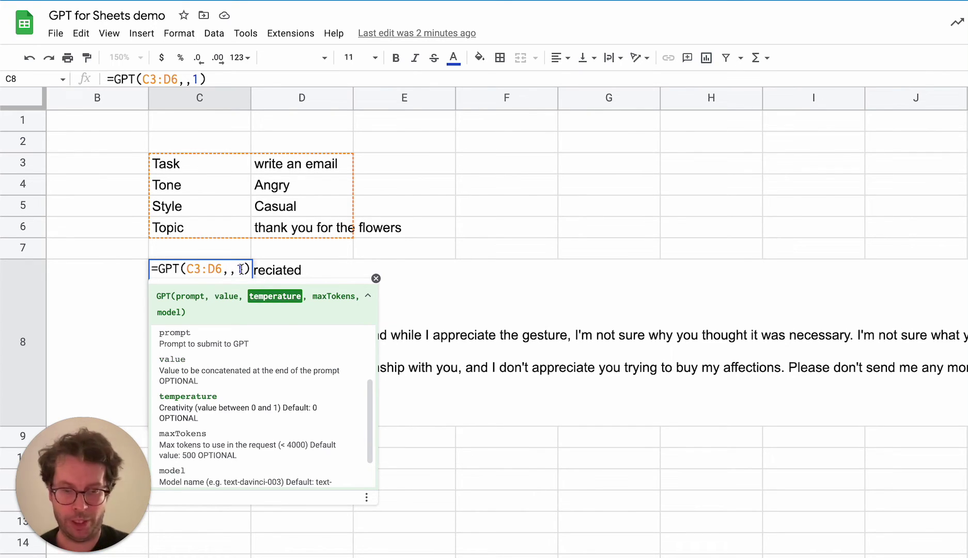
key("Return")
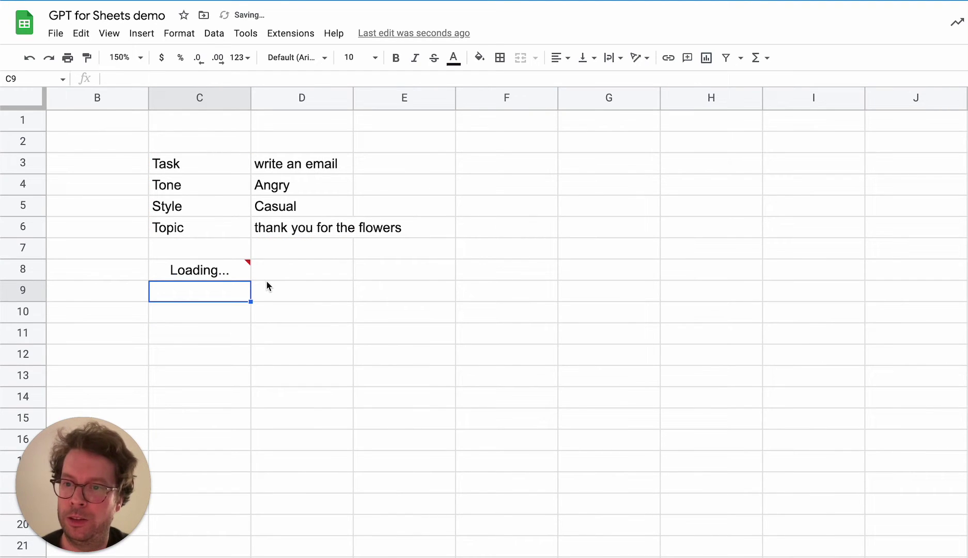
mouse_move(219, 272)
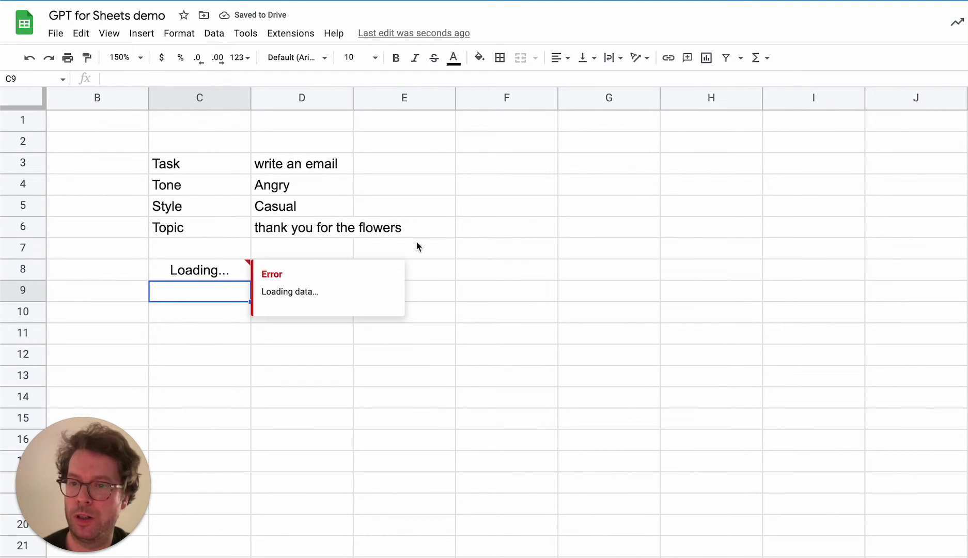
left_click(515, 174)
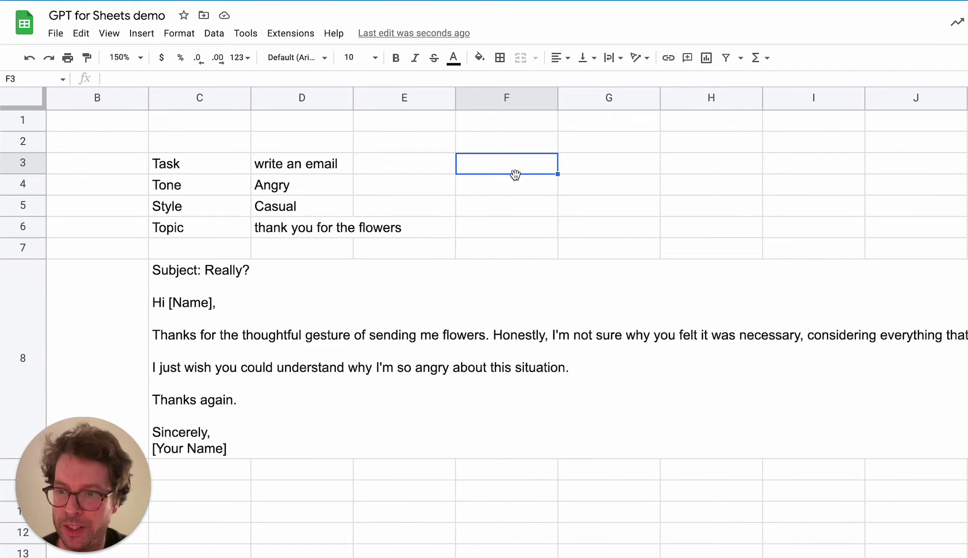
left_click(202, 382)
scroll(552, 386, "right", 2)
scroll(553, 386, "left", 4)
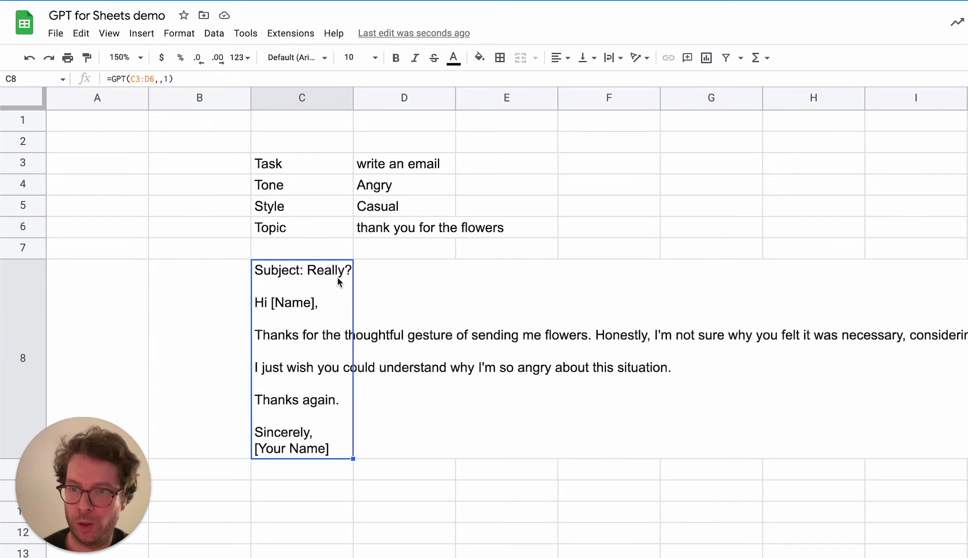
Set the task to 'write a tagline', clear C8, and set the tone back to Joyful
double_click(401, 167)
key("BackSpace")
key("BackSpace")
key("BackSpace")
key("BackSpace")
key("BackSpace")
key("BackSpace")
key("BackSpace")
type("tagline")
key("Return")
left_click(296, 270)
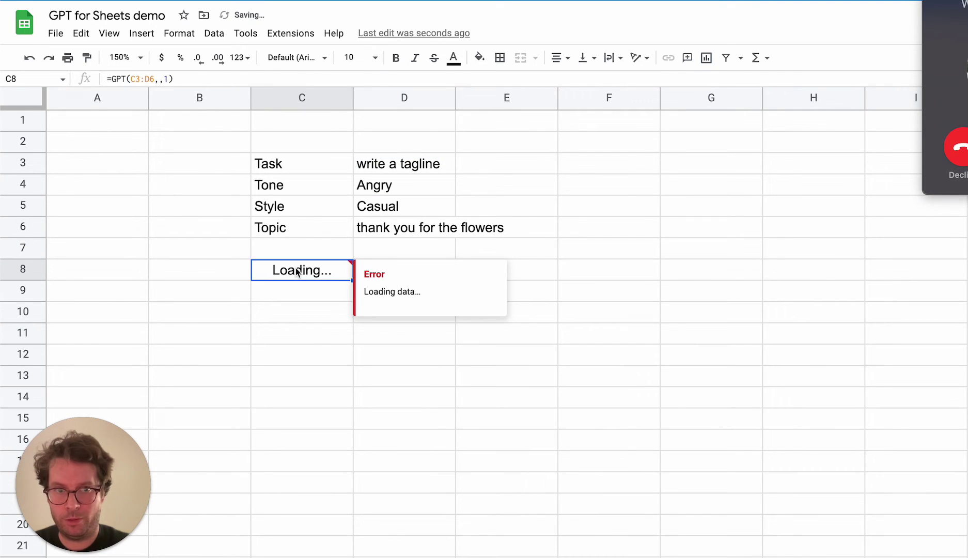
key("Delete")
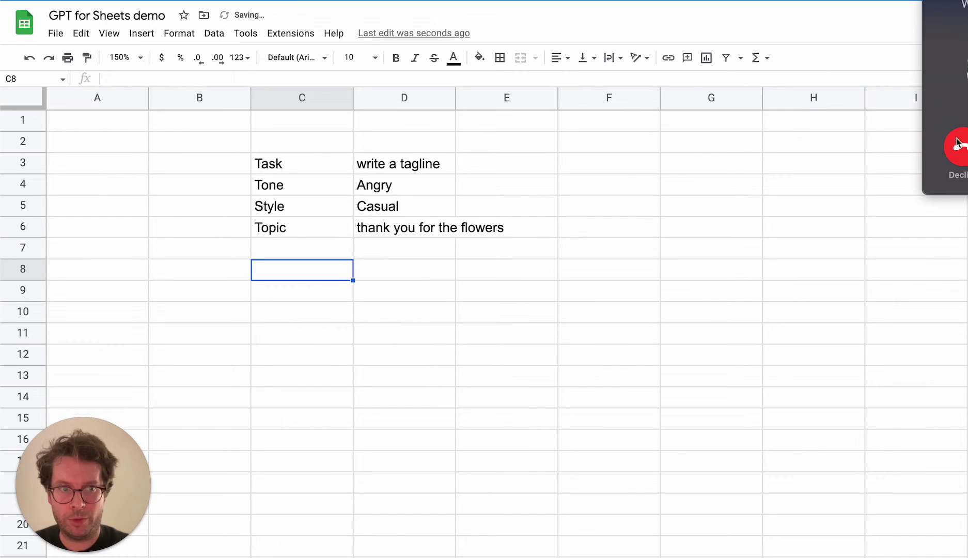
left_click(957, 145)
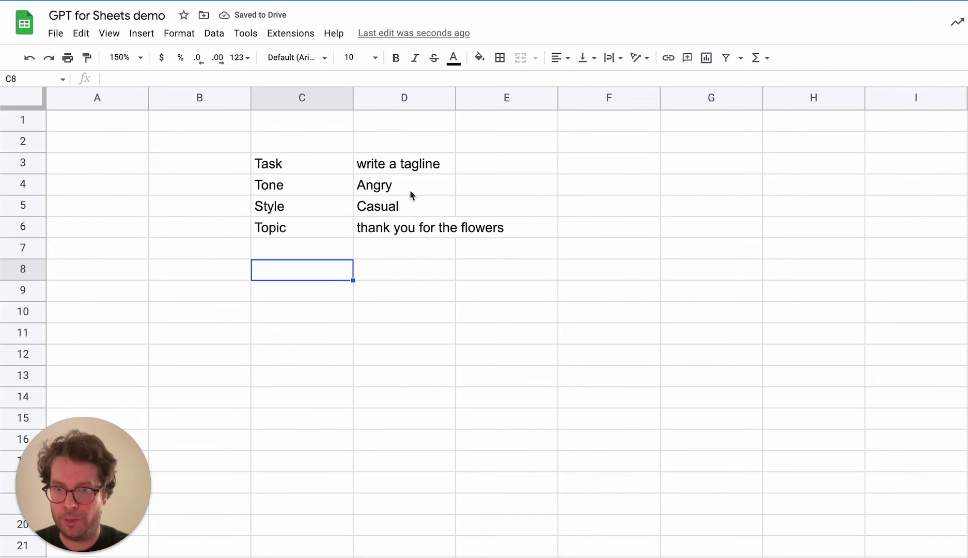
left_click(410, 189)
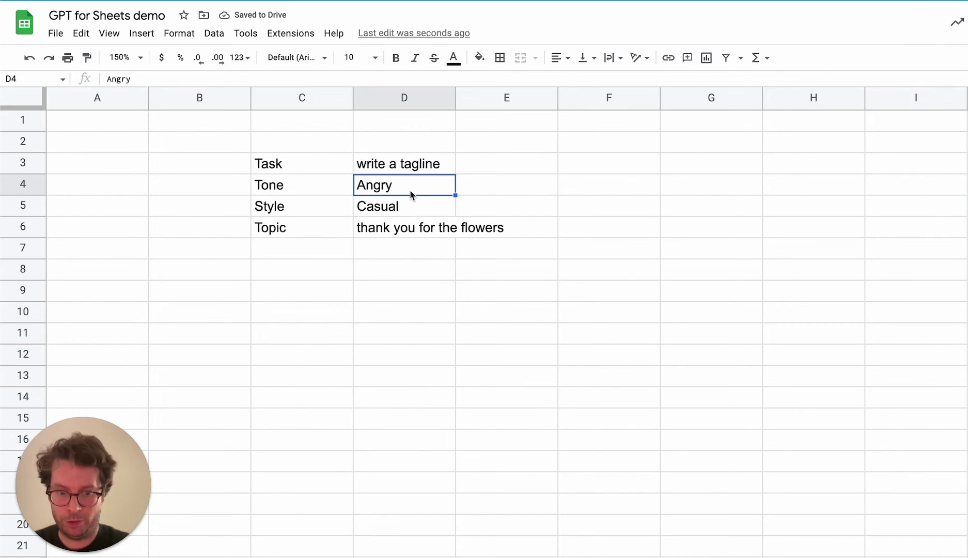
type("Joyful")
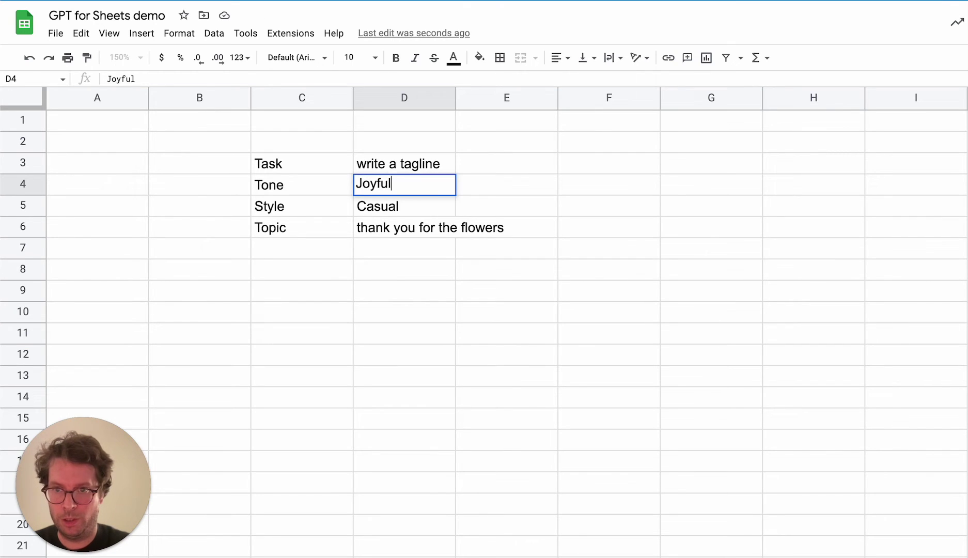
key("Return")
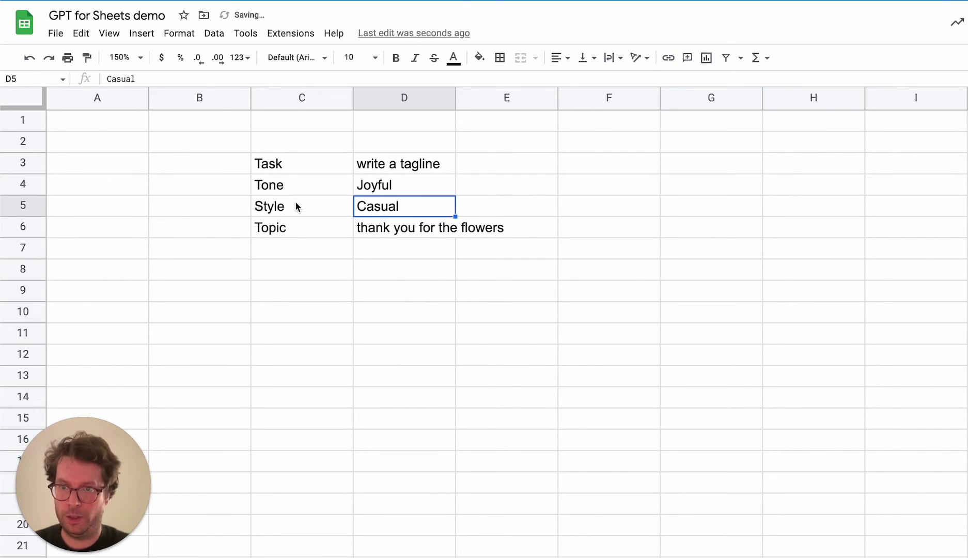
Relabel the Topic row as 'For' with value 'an ice-cream shop'
left_click_drag(305, 211, 446, 213)
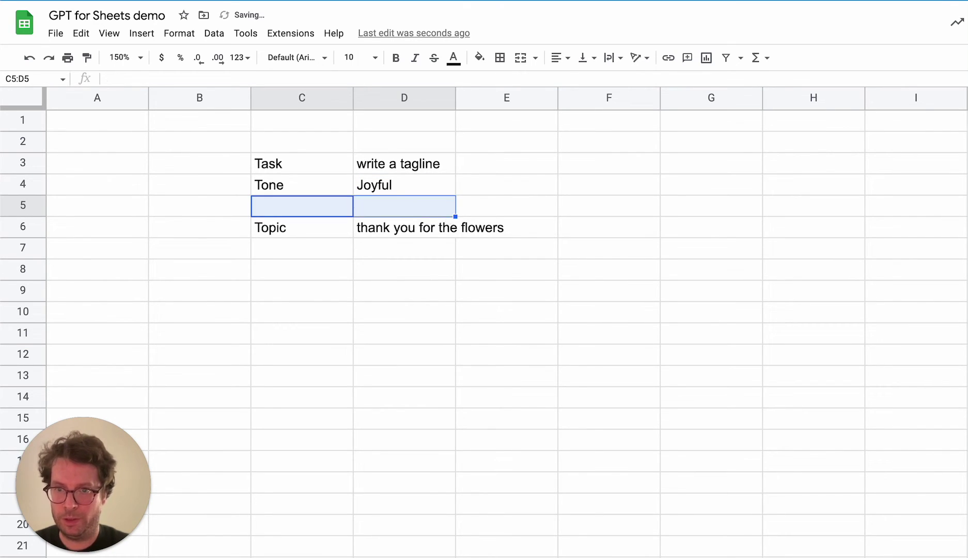
left_click(406, 232)
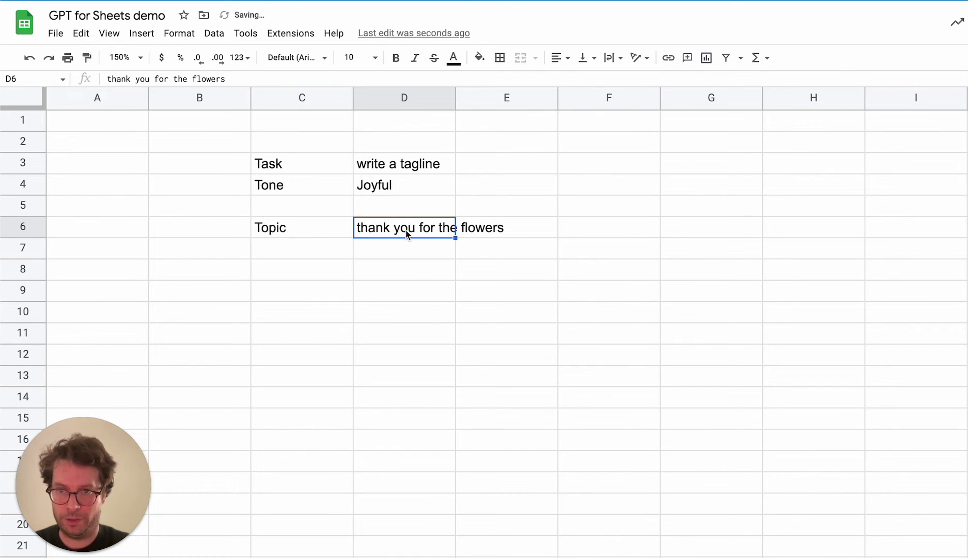
key("Left")
type("For")
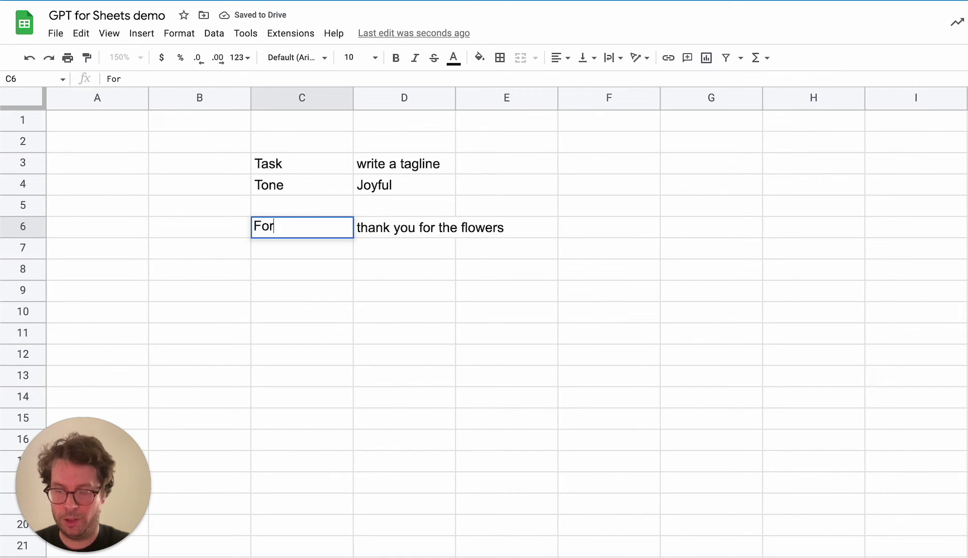
key("Tab")
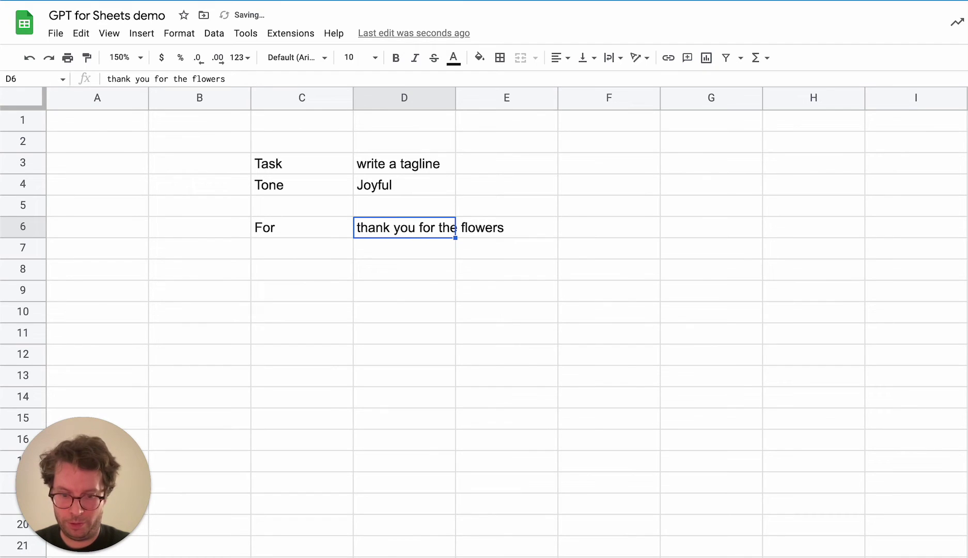
type("an icec-r")
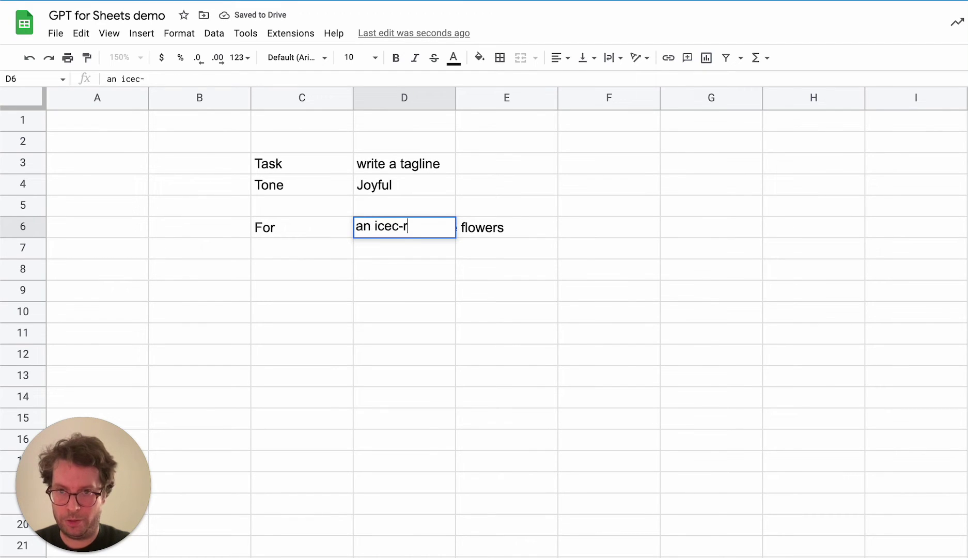
key("BackSpace")
key("BackSpace")
type("cr")
key("BackSpace")
key("BackSpace")
type("-cream shop")
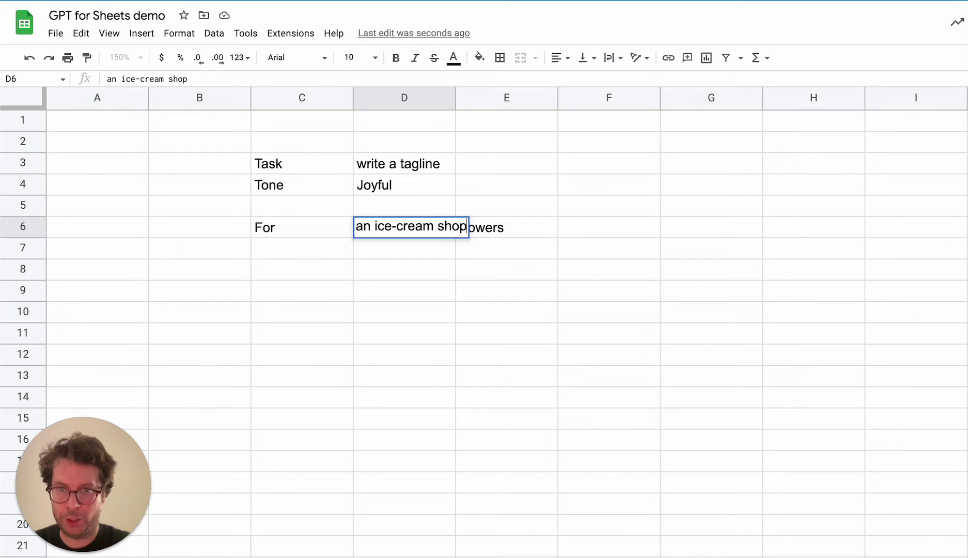
key("Return")
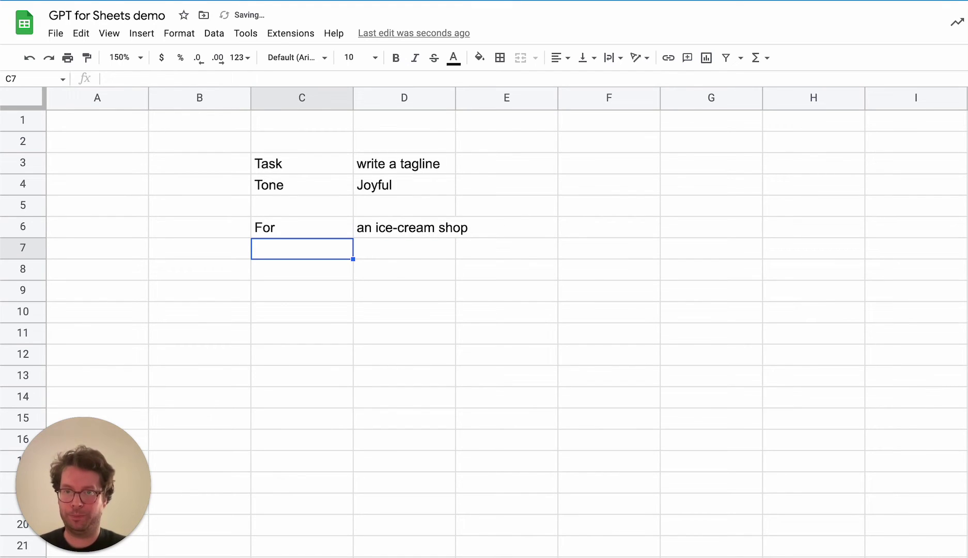
Fill row 5 with the label Country and the value Kenya
left_click(335, 209)
type("Country")
key("Tab")
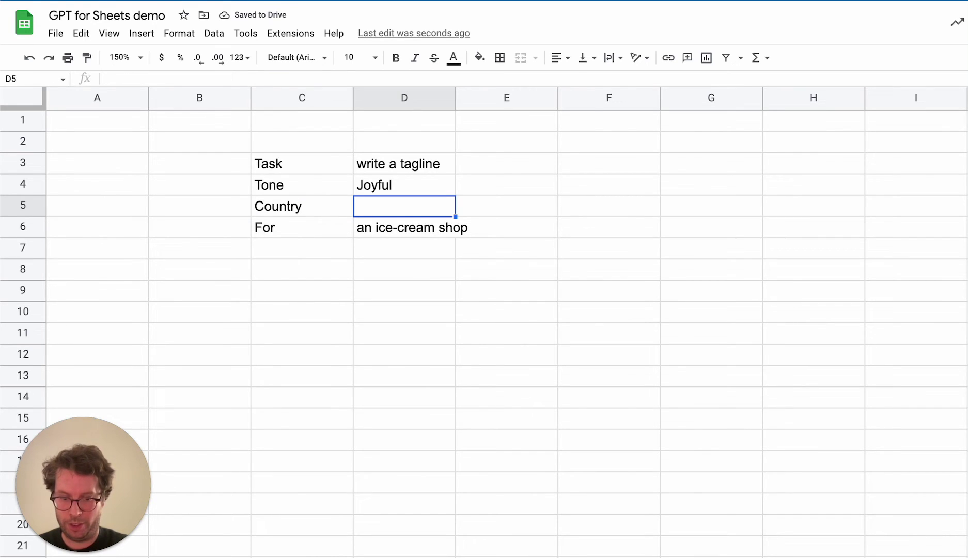
type("Kenya")
key("Return")
key("Down")
key("Down")
key("Down")
Enter =GPT(C3:D6,,1) in C9, yielding 'Taste the Joyful Flavors of Kenya's Finest Ice Cream!'
type("=gpt")
key("Tab")
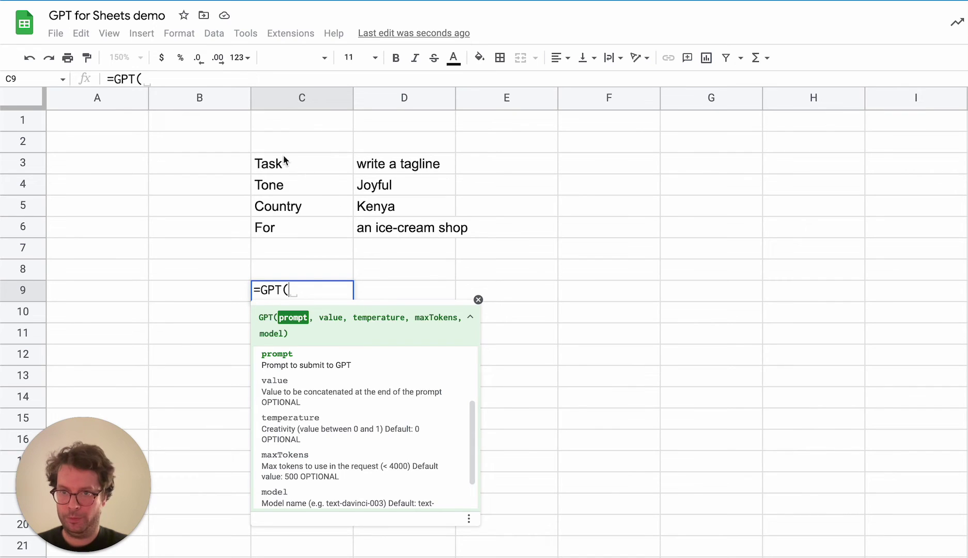
left_click_drag(285, 162, 440, 226)
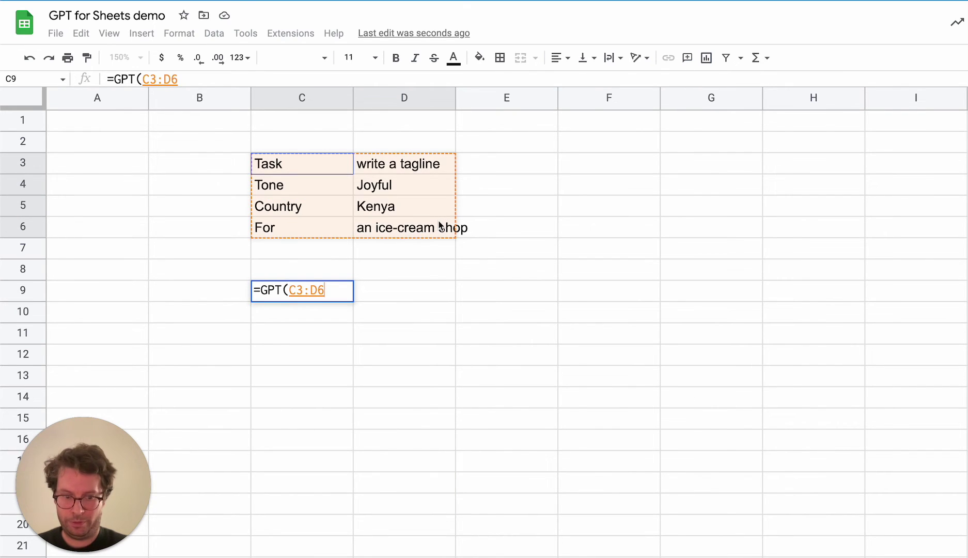
type(", ,1)")
key("Return")
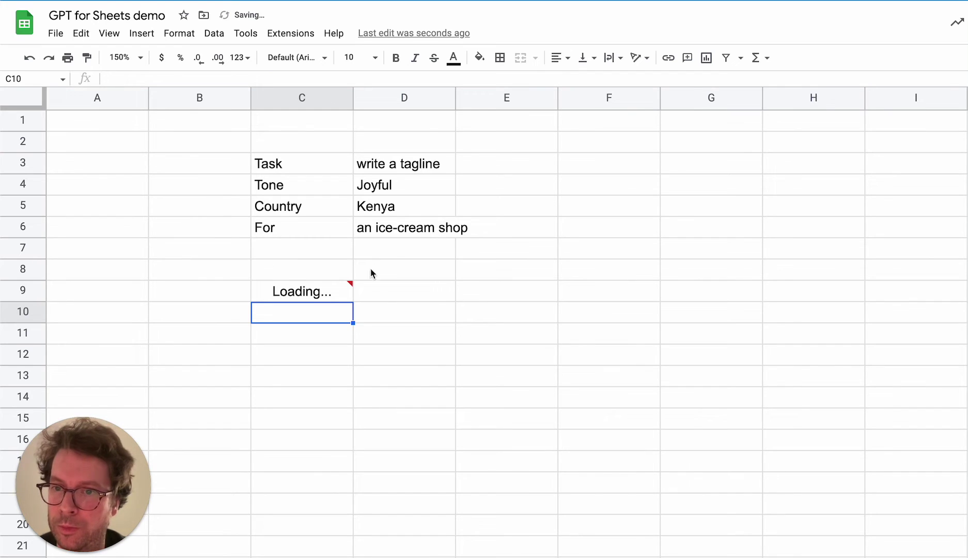
left_click(301, 299)
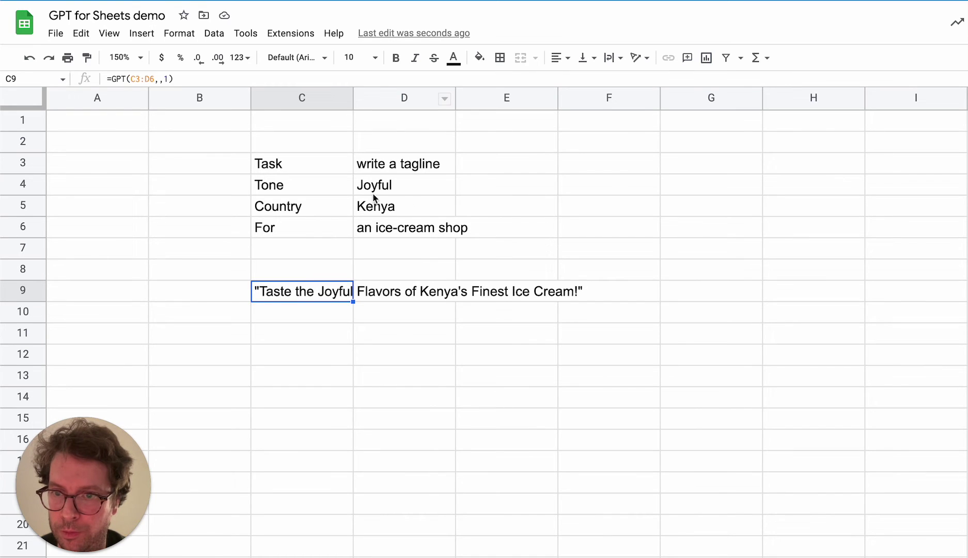
Change the Country value in D5 from Kenya to Iceland
left_click(416, 212)
type("Iceland")
key("Return")
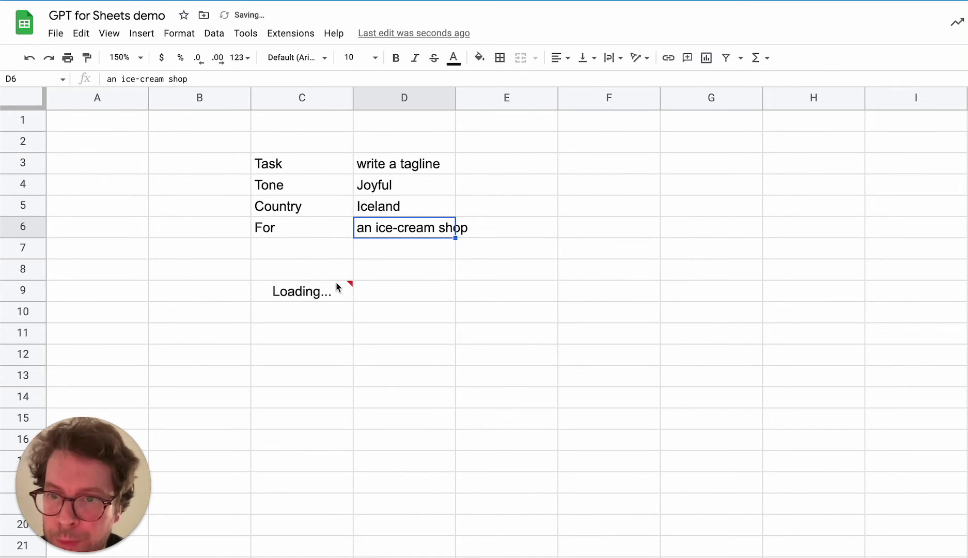
left_click(305, 342)
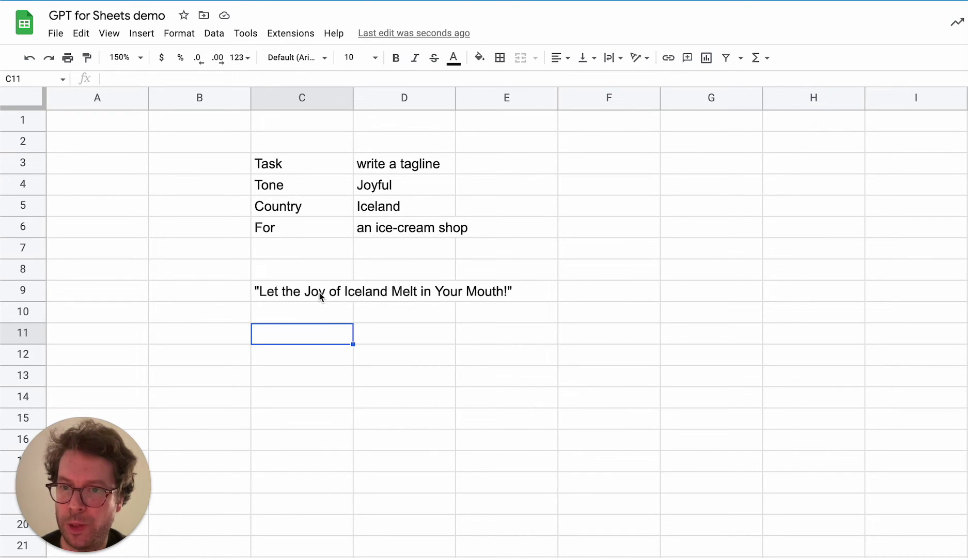
Inspect C9's GPT formula and its argument help, leaving it unchanged
left_click(319, 293)
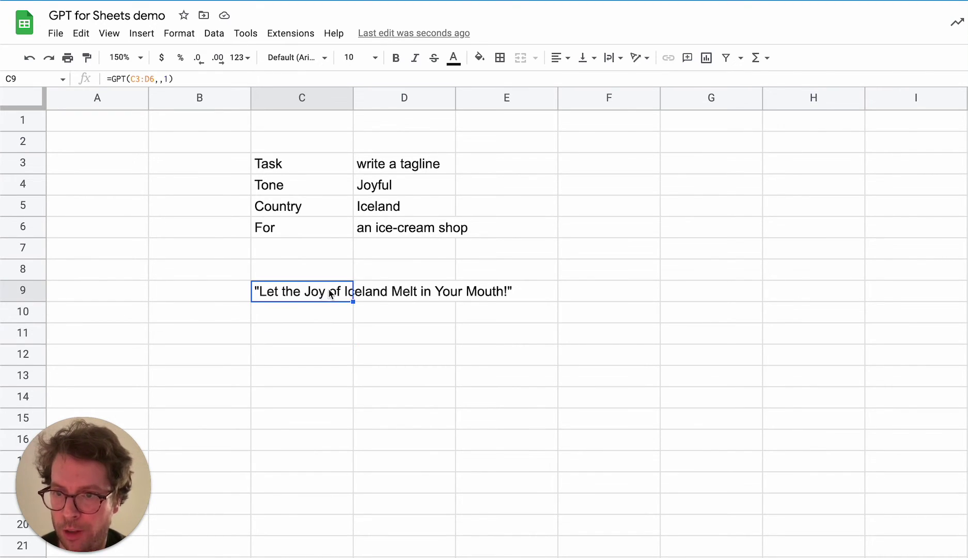
double_click(318, 291)
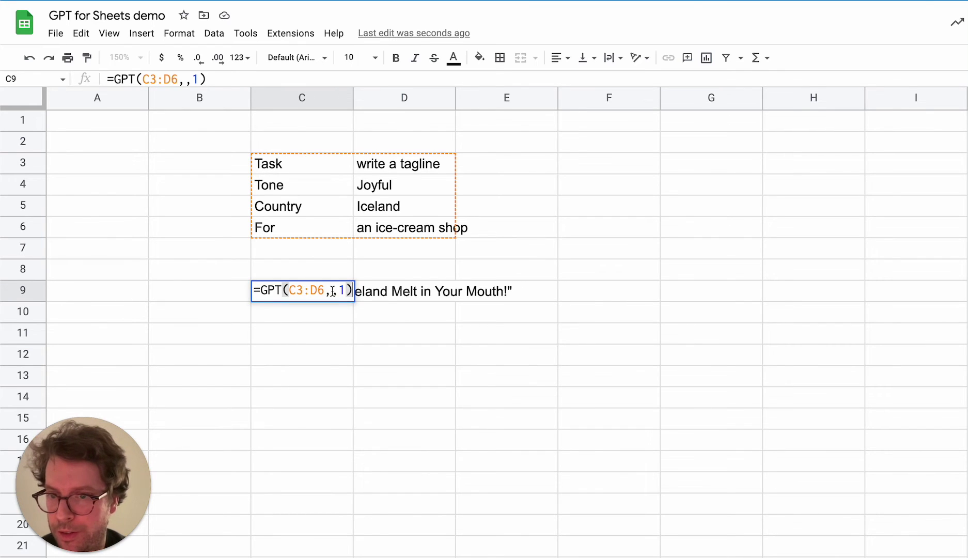
left_click(331, 291)
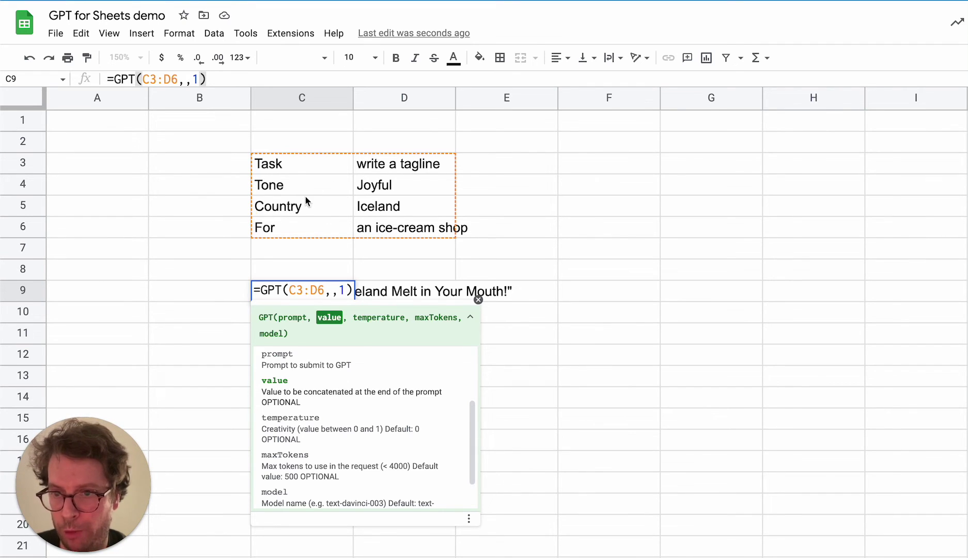
key("Escape")
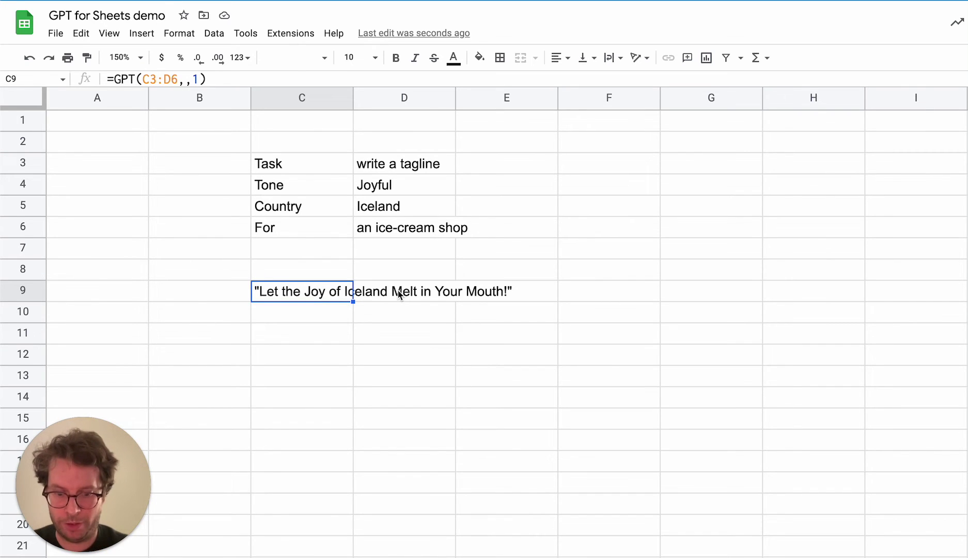
Clear the C9 tagline and enter the header 'Countries' in C8
type("Cou")
key("BackSpace")
key("BackSpace")
key("BackSpace")
key("Up")
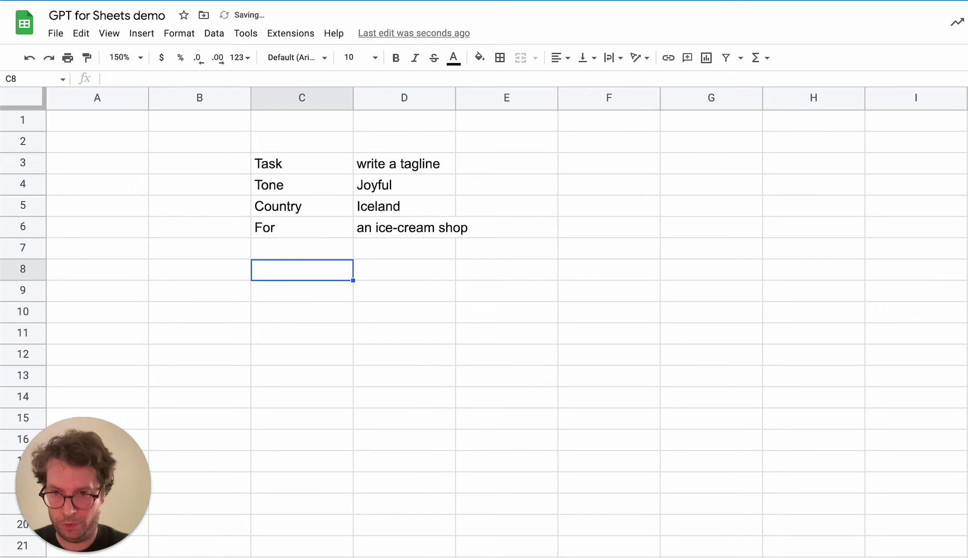
type("Countries")
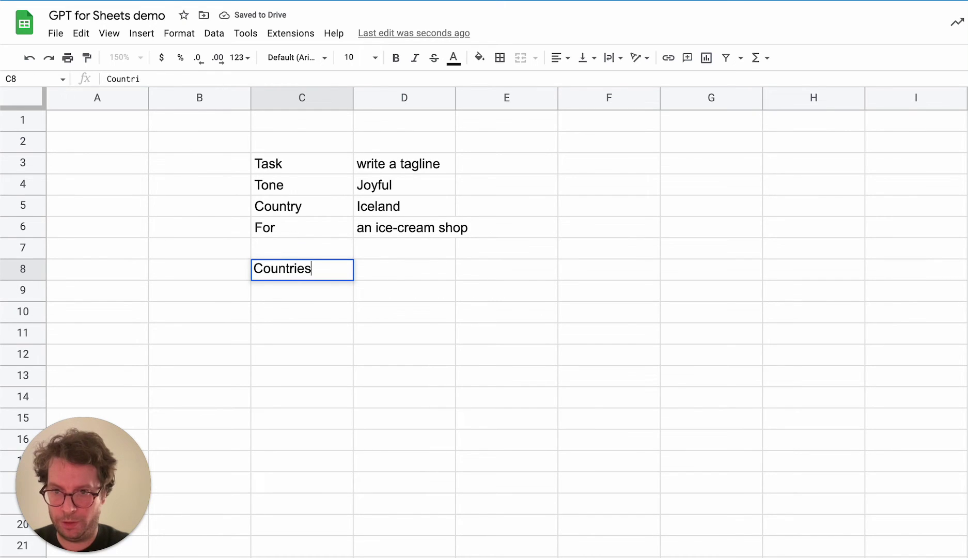
key("Return")
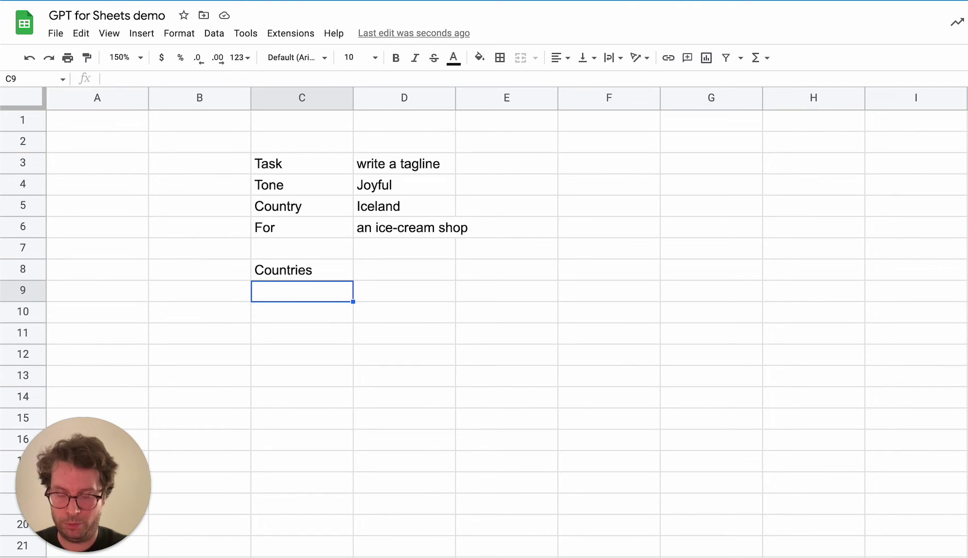
List Iceland, Kenya and France in C9:C11
type("Iceland")
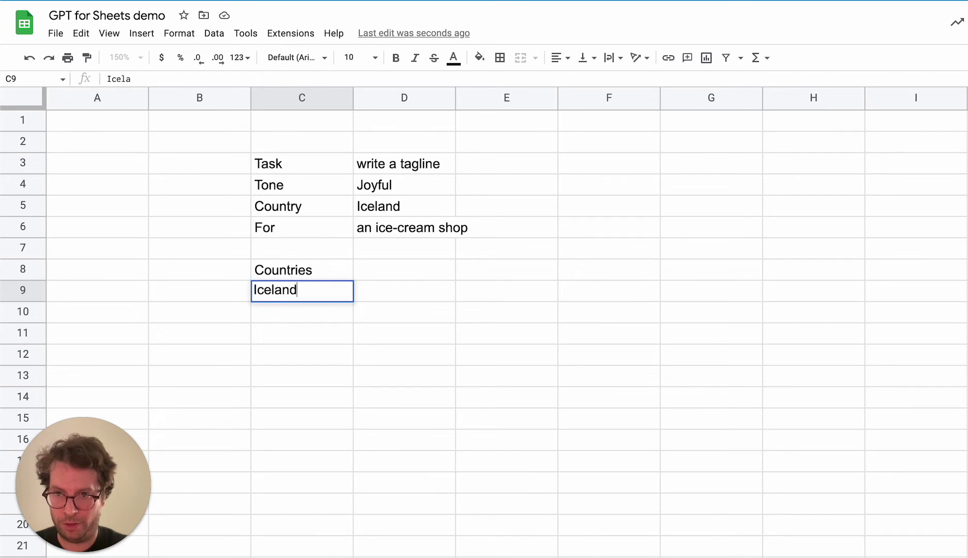
key("Return")
type("Kenya")
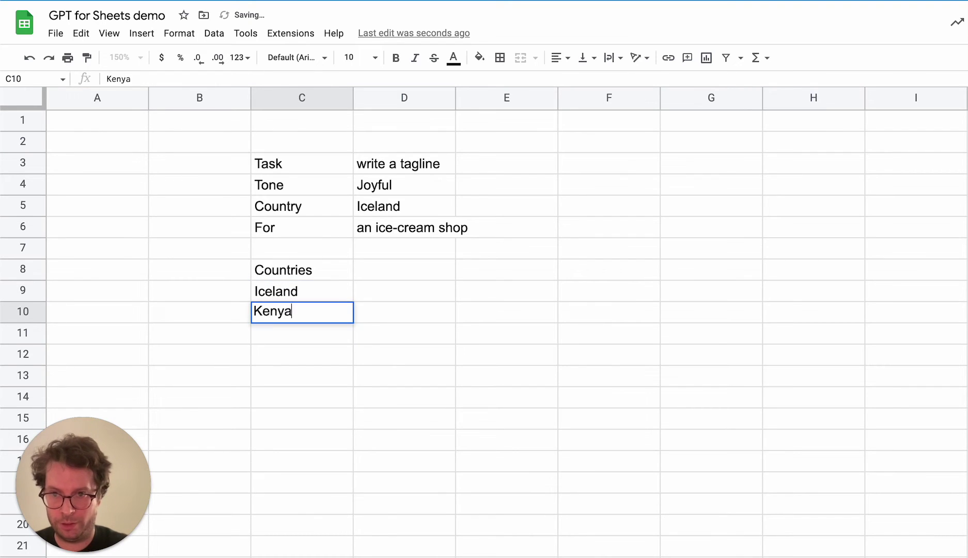
key("Return")
type("France")
key("Return")
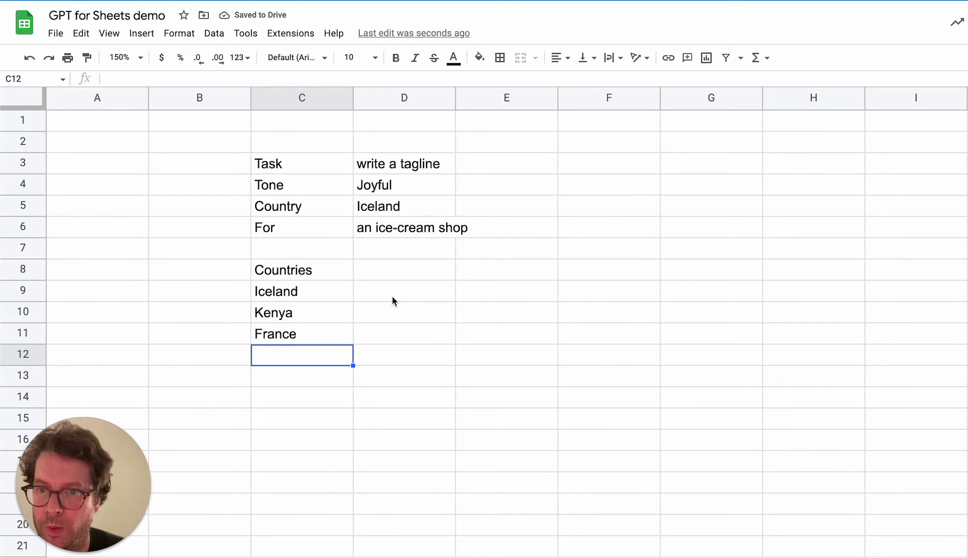
Clear the Country label and value from row 5 of the prompt
left_click(419, 294)
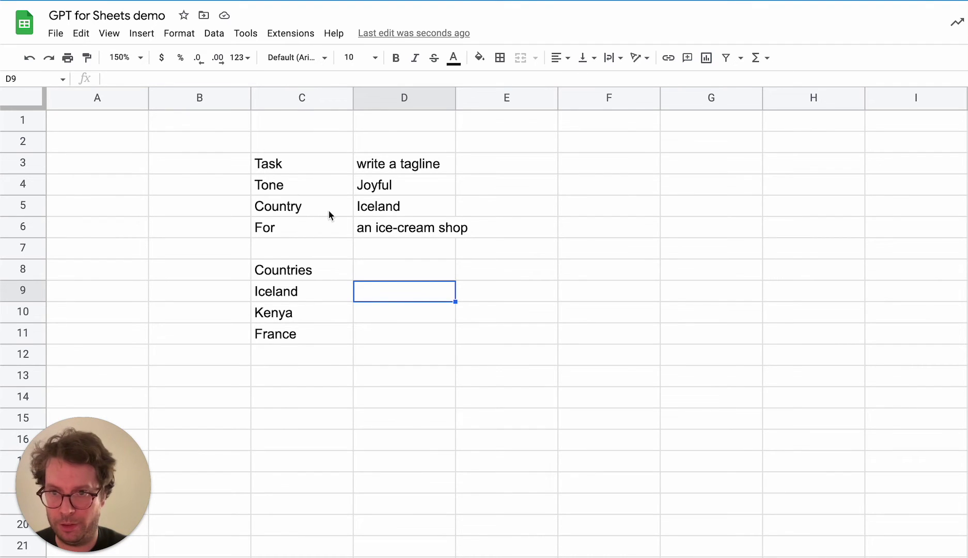
left_click_drag(326, 208, 399, 206)
key("Delete")
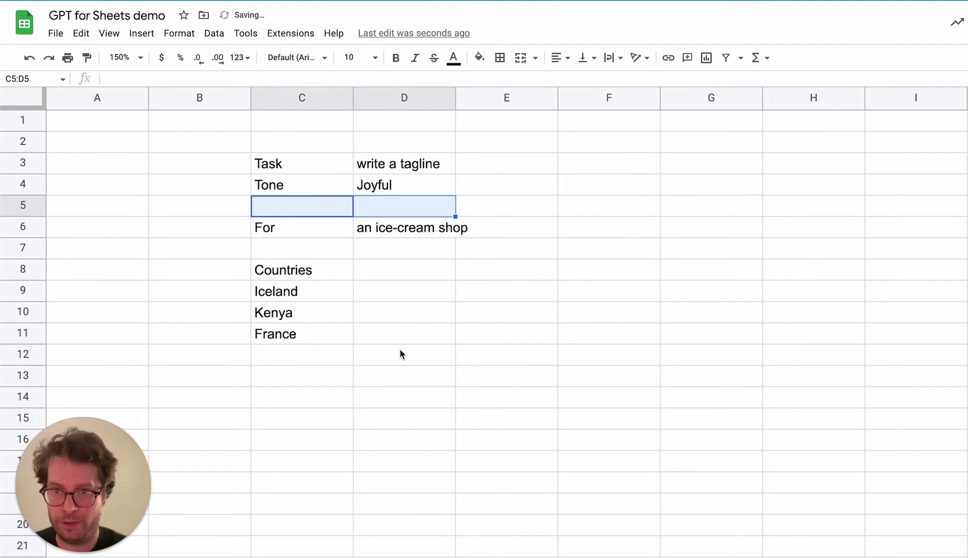
Enter =GPT(C$3:D$6,C9,1) in D9 to generate a tagline for Iceland
left_click(424, 296)
type("=")
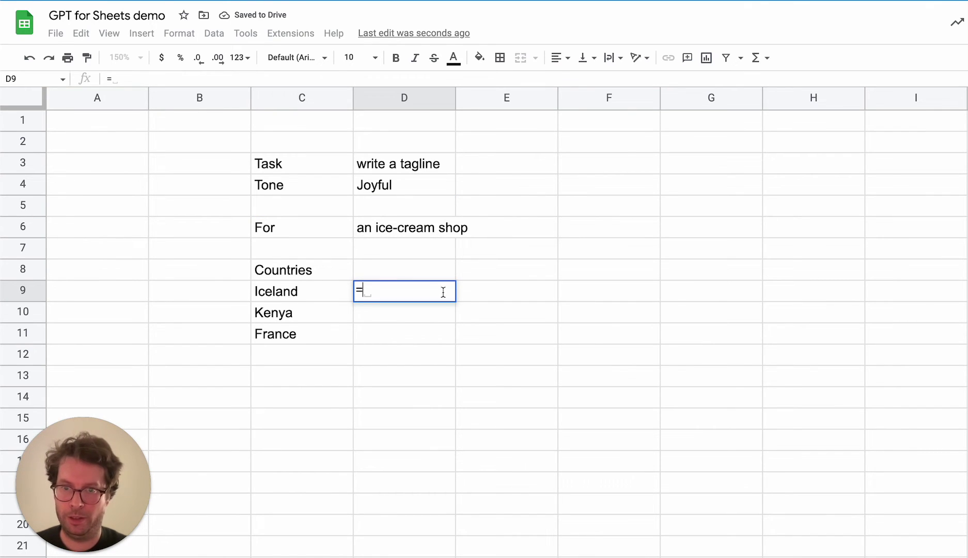
type("gp")
key("Tab")
left_click_drag(277, 169, 395, 228)
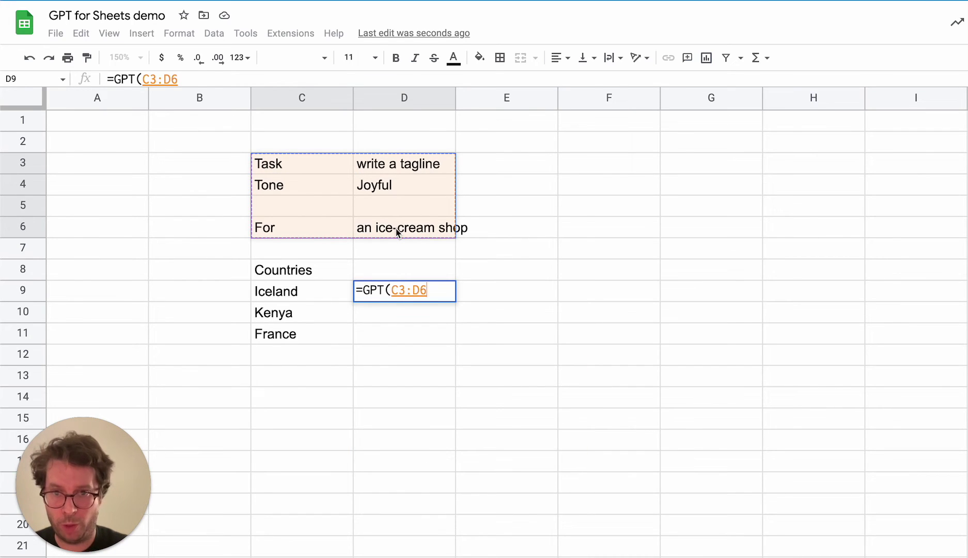
left_click(399, 290)
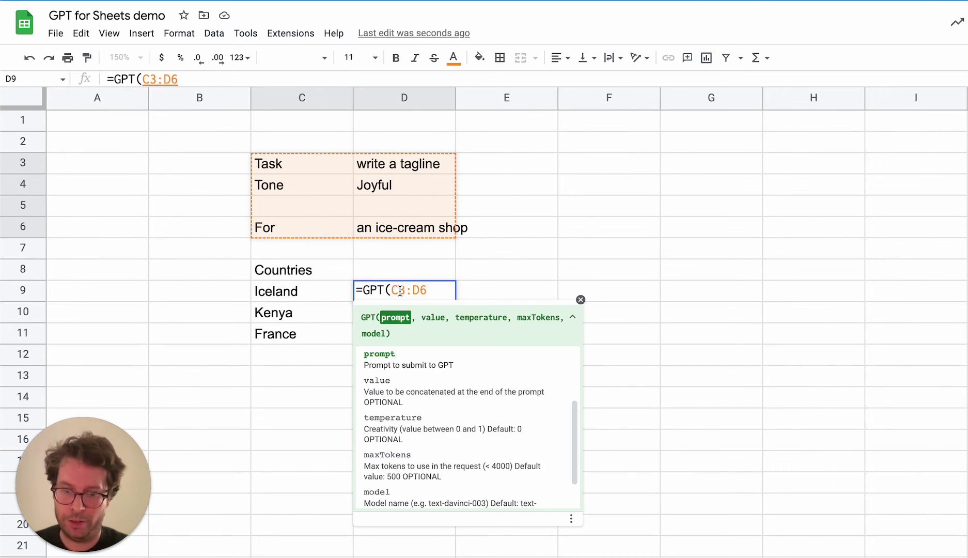
type("$")
key("Right")
key("Right")
key("Right")
type("$")
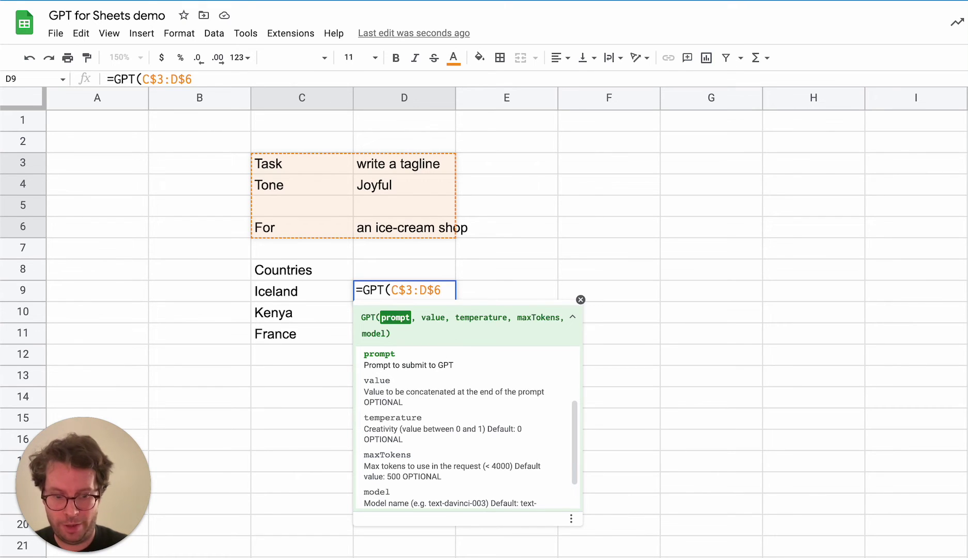
type(",")
left_click(283, 294)
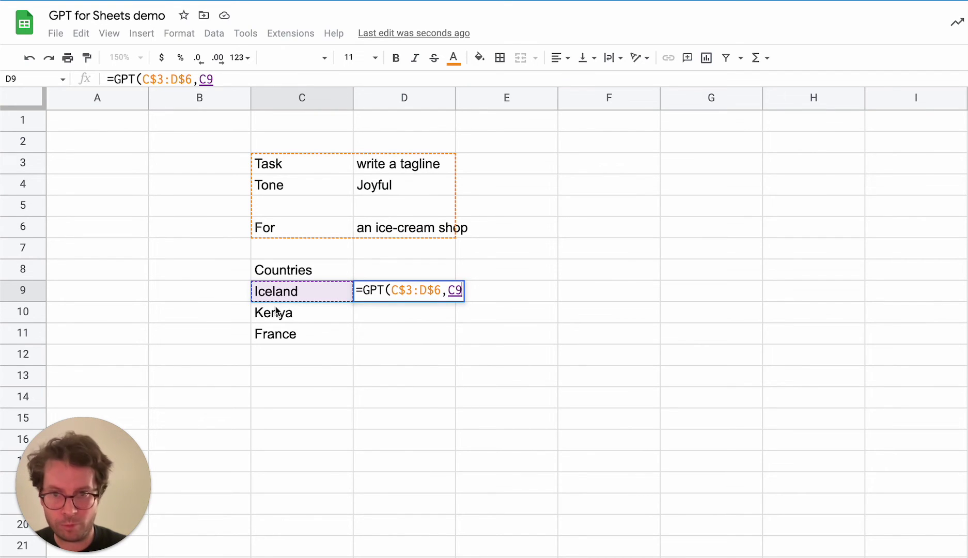
type(",")
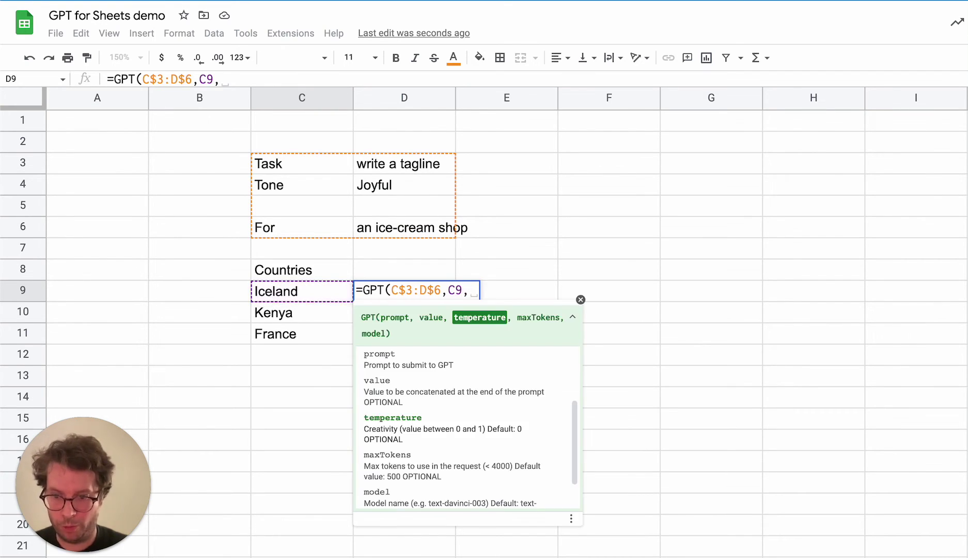
type("1)")
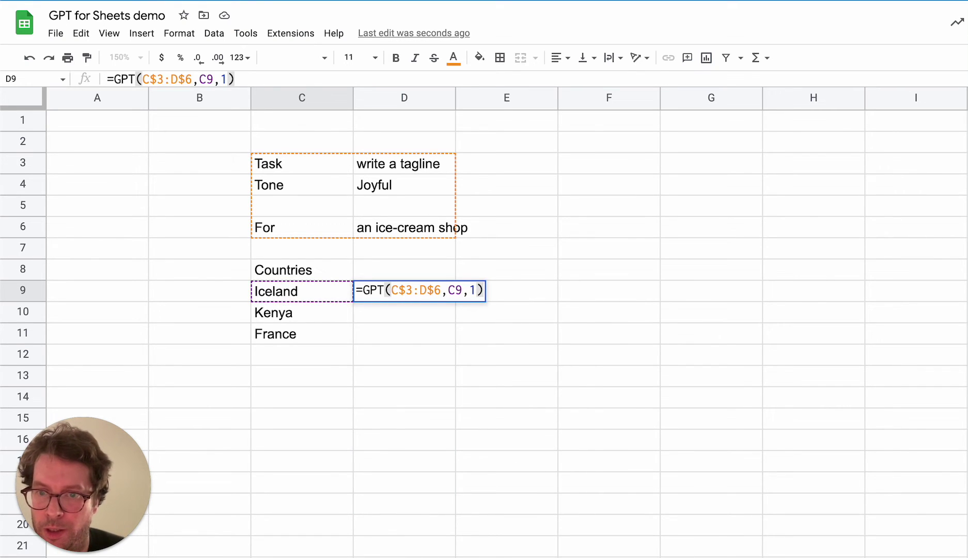
key("Return")
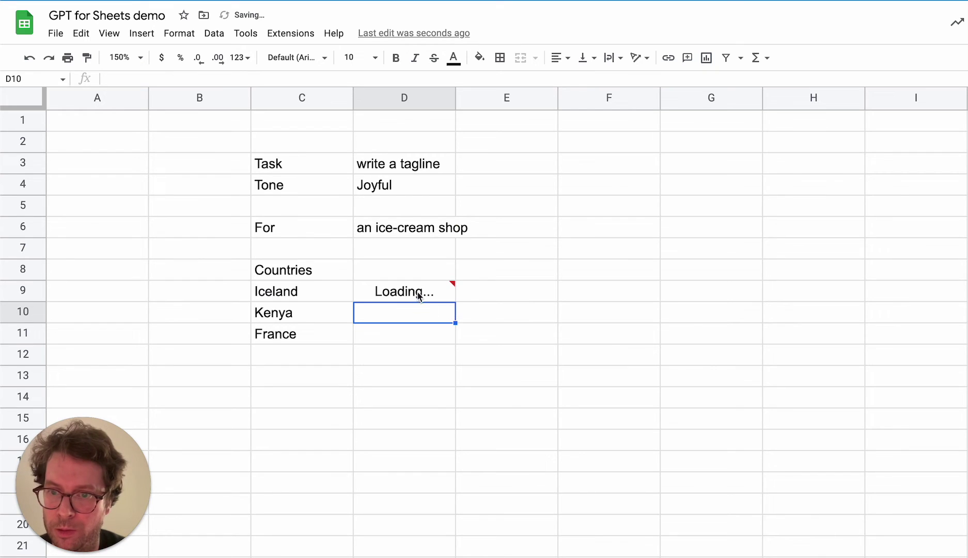
Copy D9's tagline formula down to D10 and D11 for Kenya and France
left_click(445, 395)
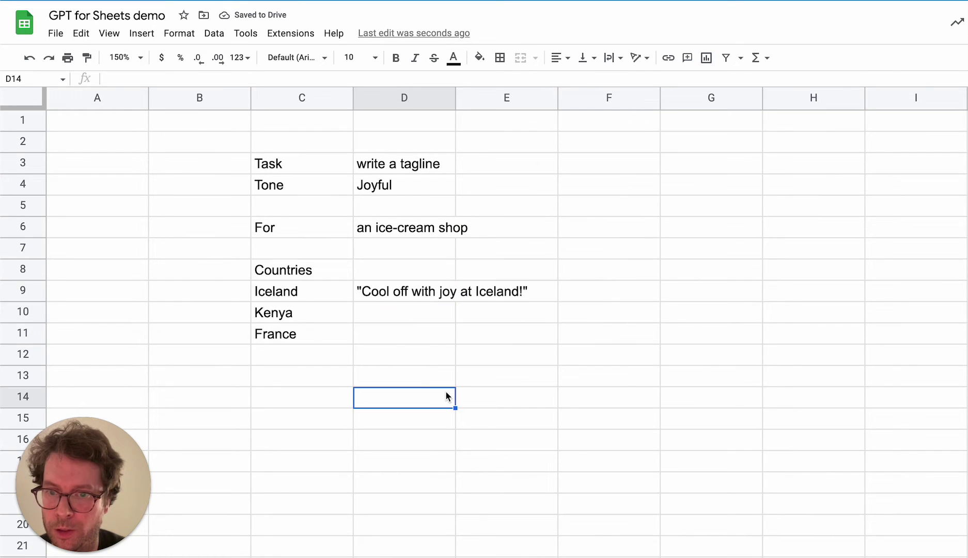
left_click(408, 291)
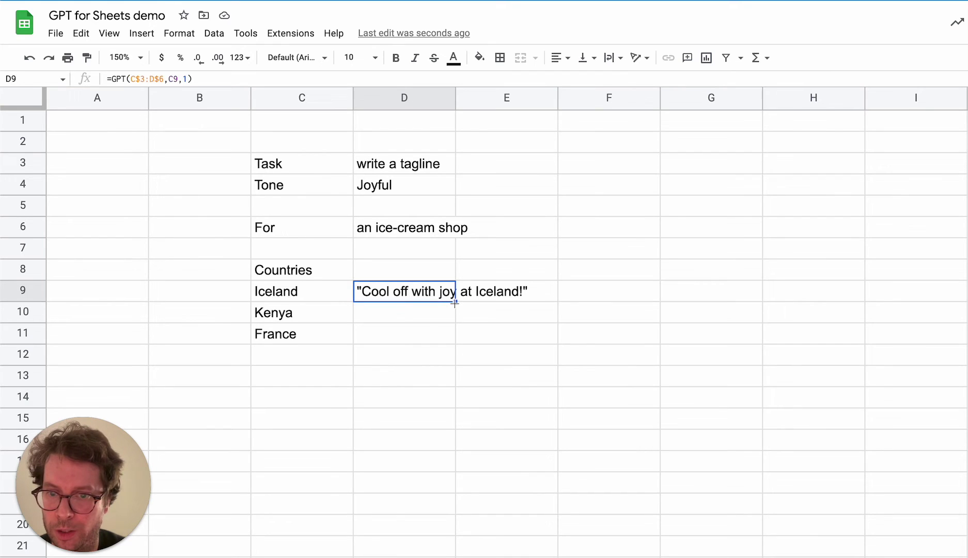
left_click_drag(454, 303, 454, 336)
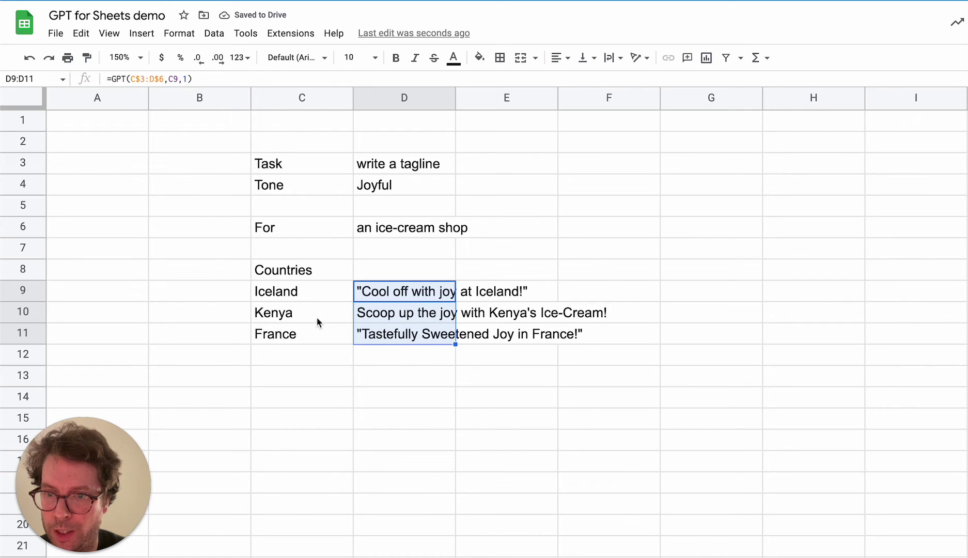
left_click(411, 380)
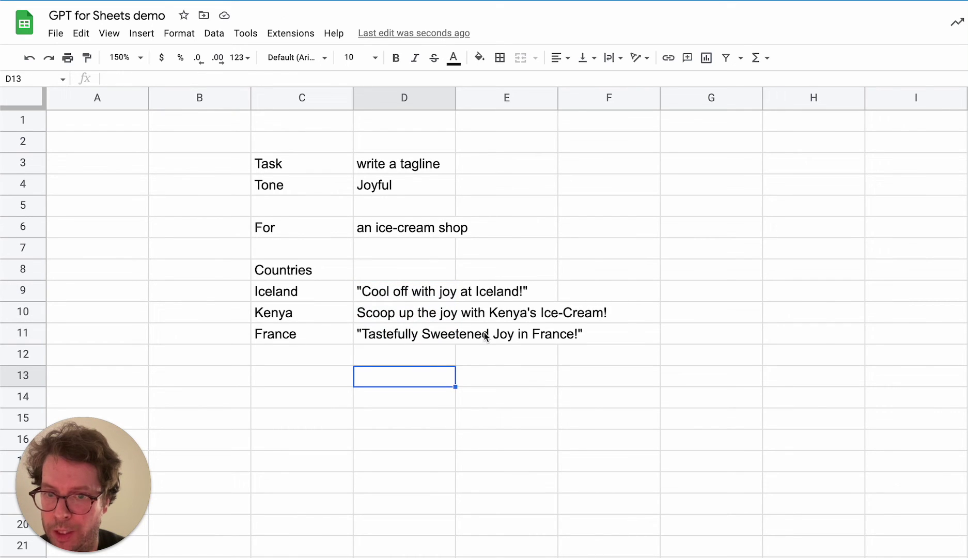
Check that the D9, D10 and D11 formulas reference C9, C10 and C11 respectively
left_click(380, 313)
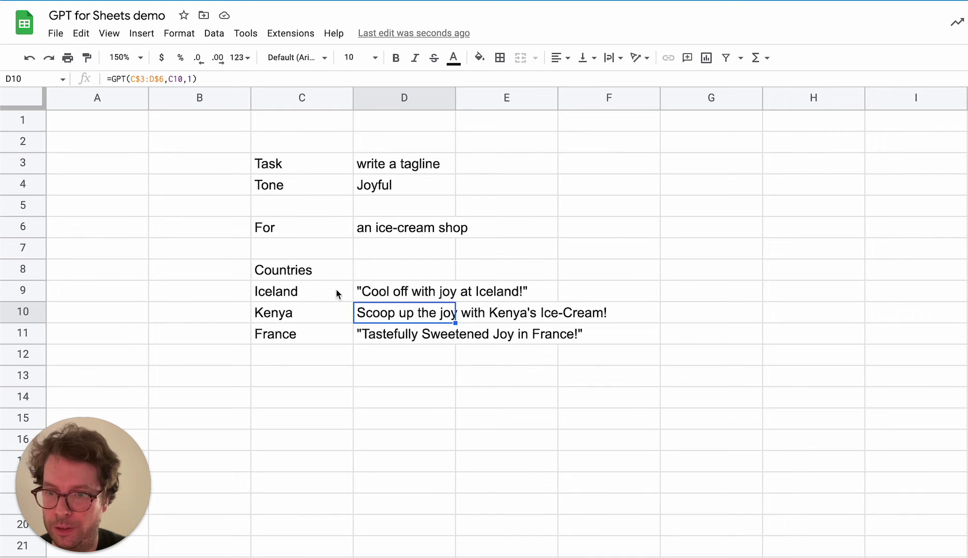
left_click(433, 294)
double_click(434, 294)
left_click(460, 290)
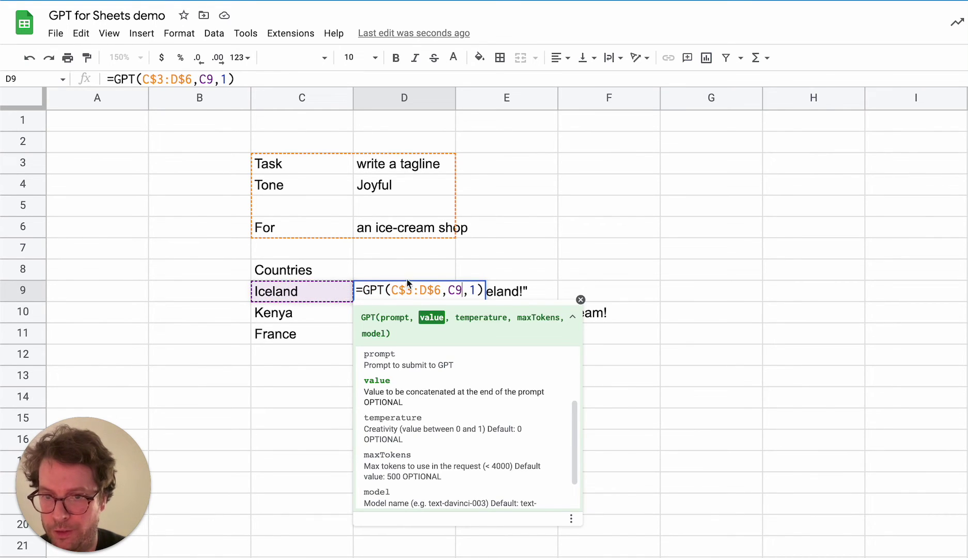
left_click(607, 244)
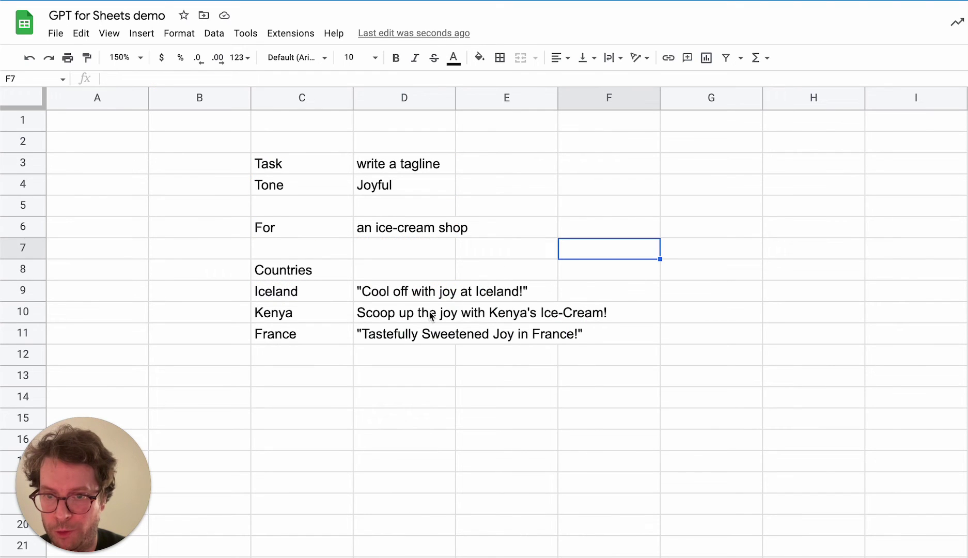
left_click(431, 315)
double_click(431, 315)
left_click(462, 312)
left_click(651, 297)
left_click(409, 336)
double_click(408, 335)
left_click(462, 333)
left_click(640, 319)
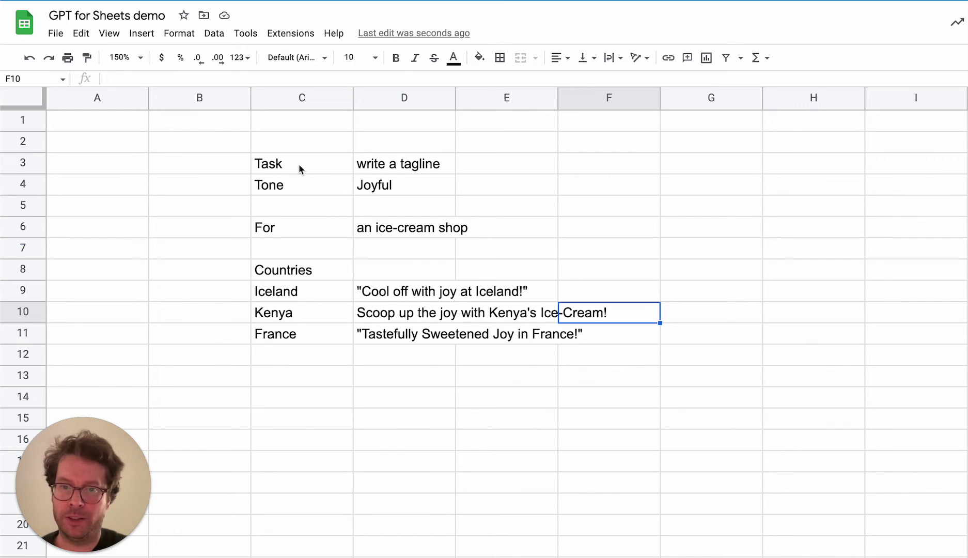
Clear C3:E12 and enter =GPT_LIST("write 5 taglines for a car shop",,1) in C3
left_click_drag(298, 164, 559, 358)
key("Delete")
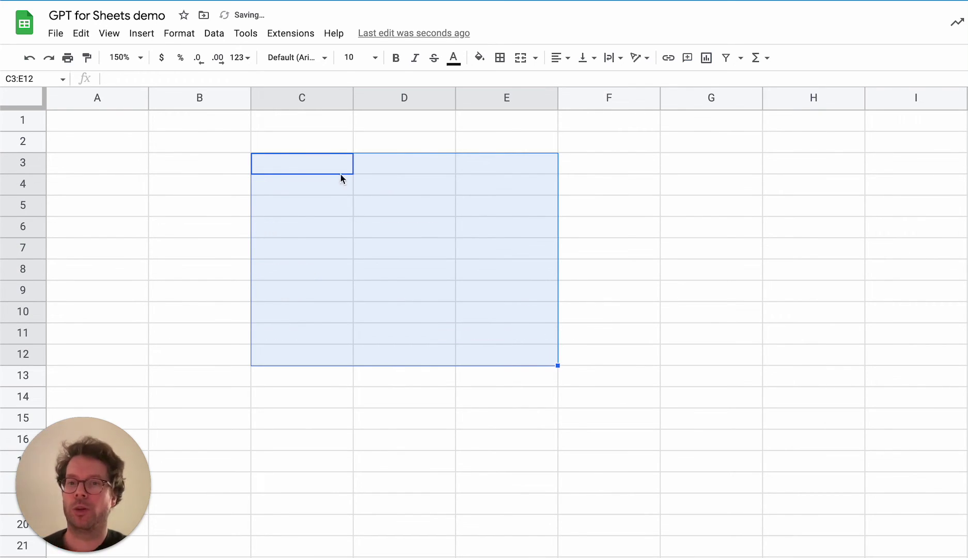
left_click(320, 172)
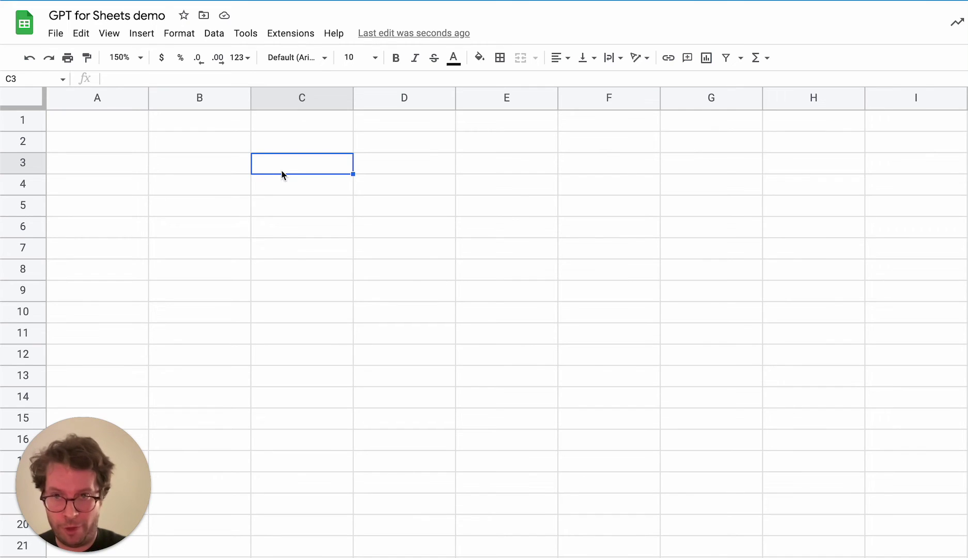
type("=")
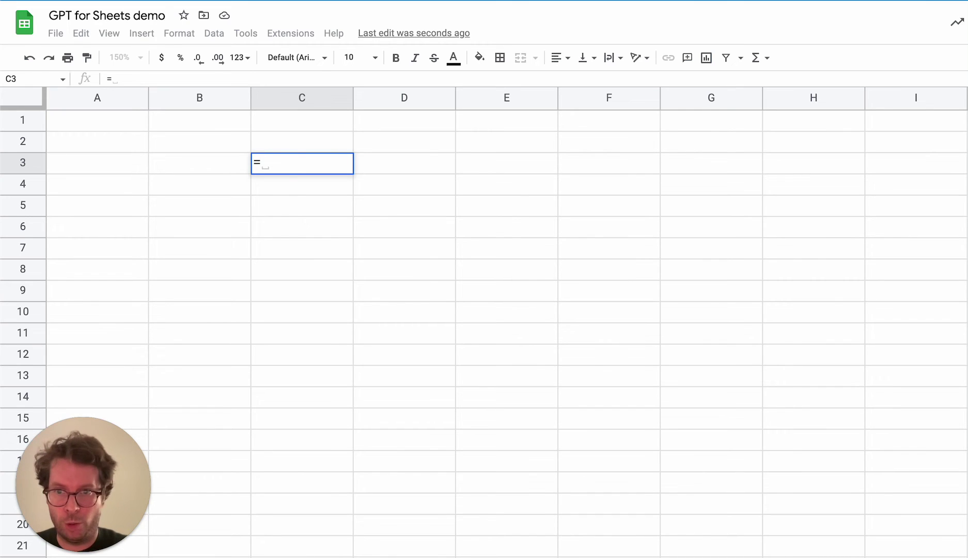
type("GPT")
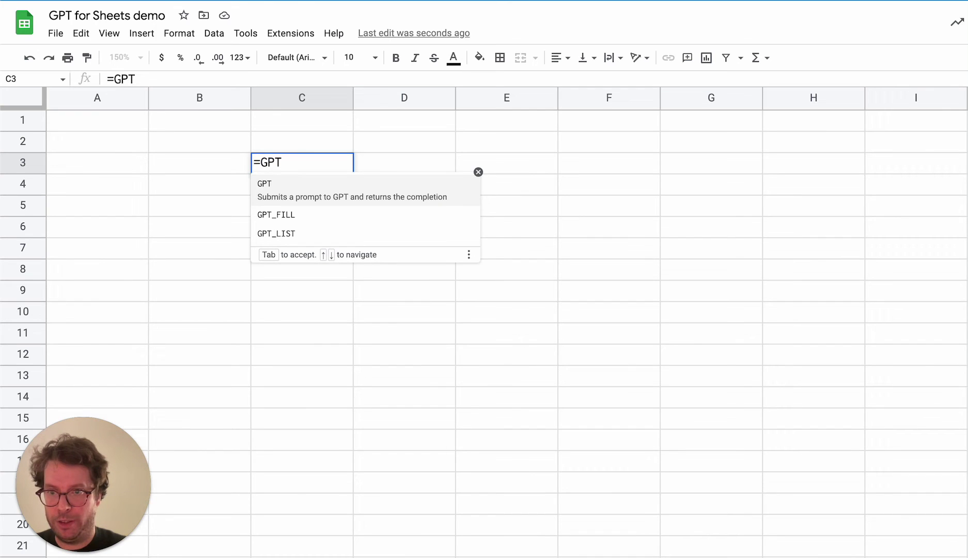
key("Down")
key("Down")
key("Tab")
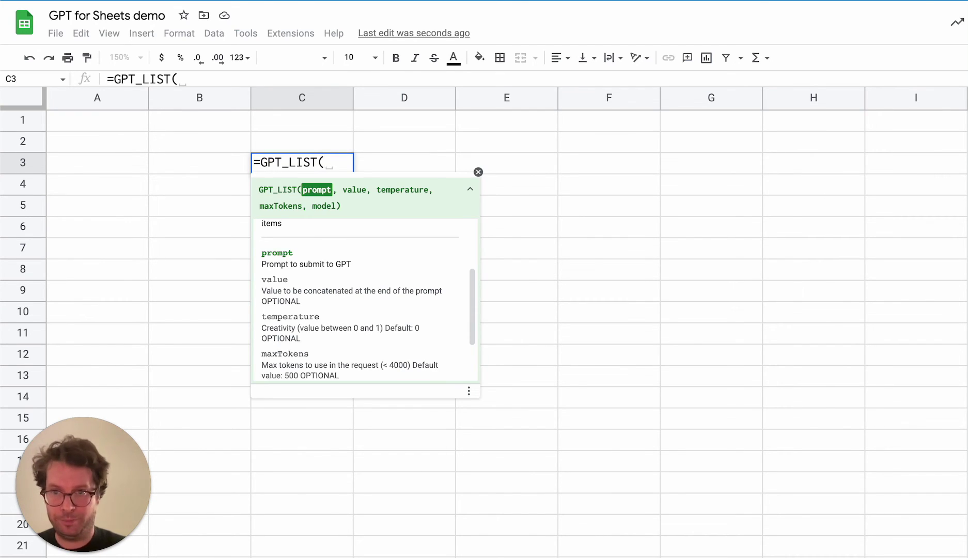
type("\"writ")
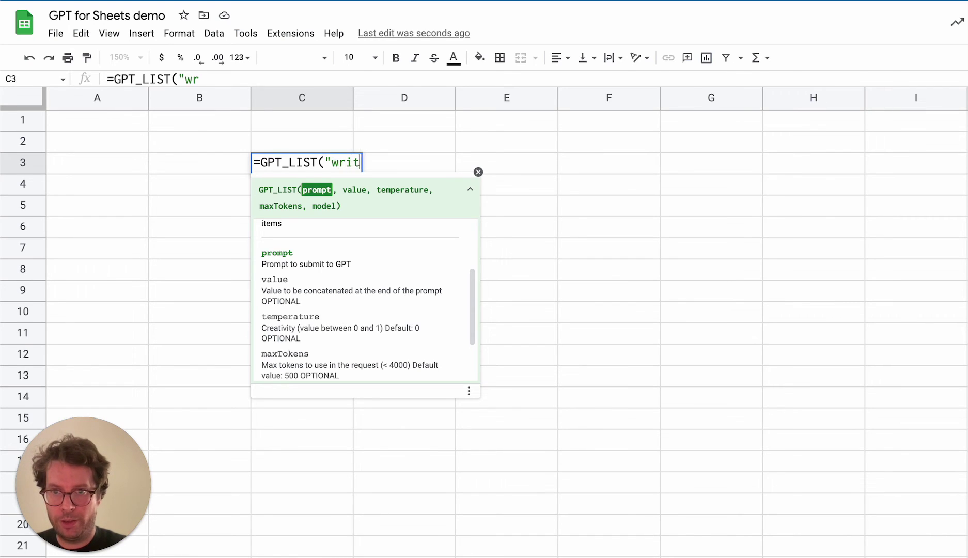
type("e a tagline")
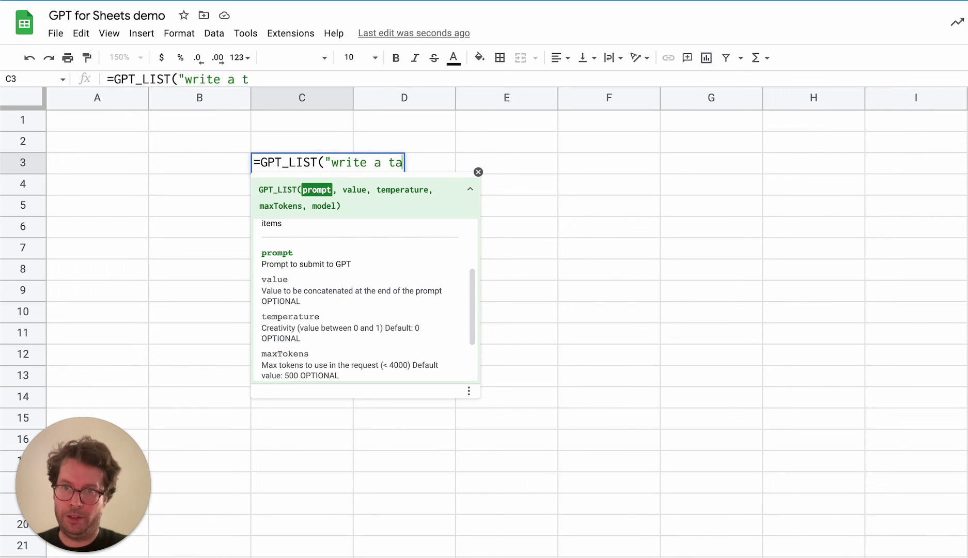
key("BackSpace")
key("BackSpace")
key("BackSpace")
key("BackSpace")
key("BackSpace")
key("BackSpace")
key("BackSpace")
key("BackSpace")
key("BackSpace")
key("BackSpace")
type("5 taglines for a car shop\",,1)")
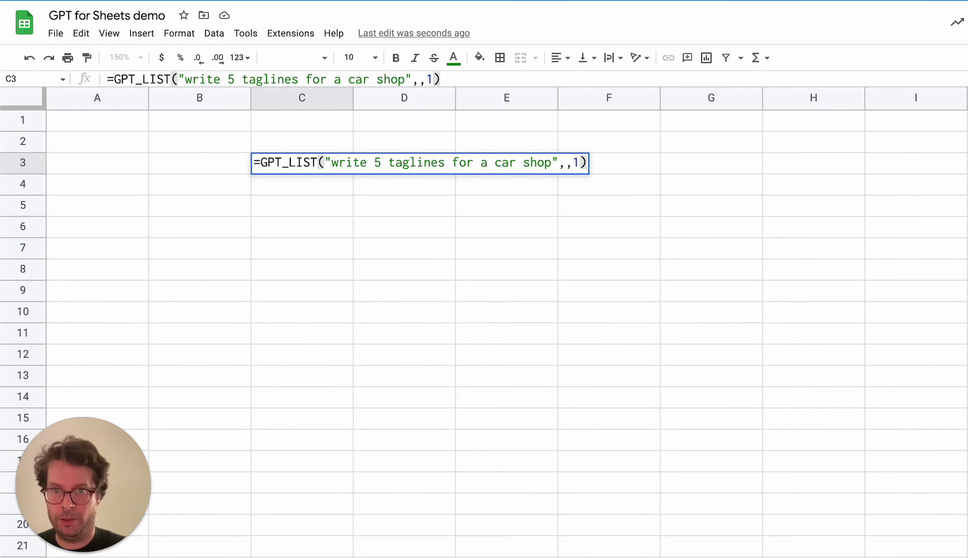
key("Return")
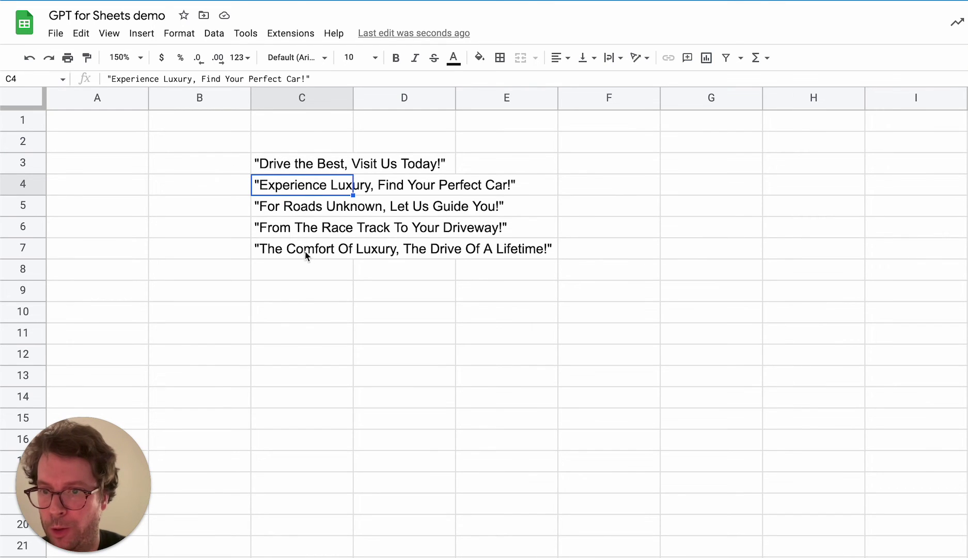
Review the five car-shop taglines listed in C3:C7
left_click(292, 166)
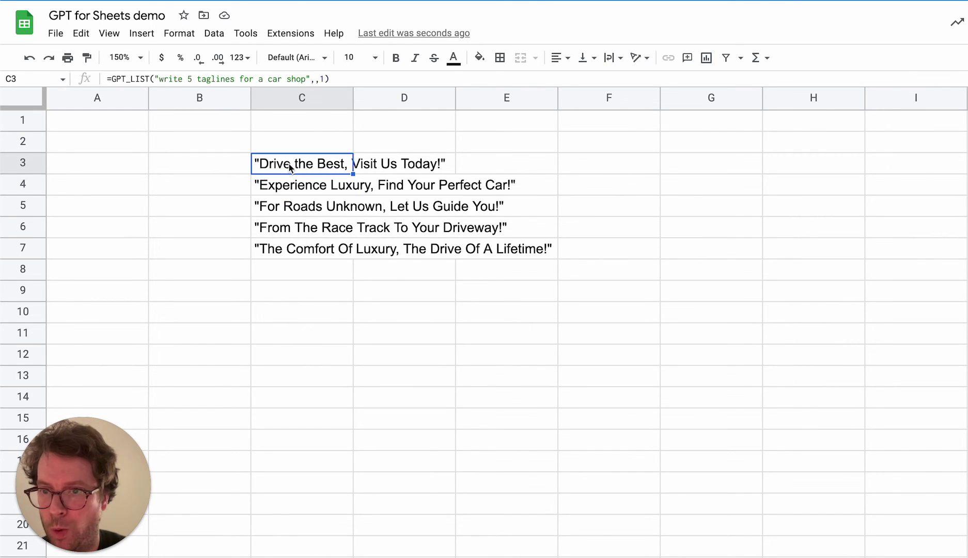
left_click(311, 186)
left_click(300, 207)
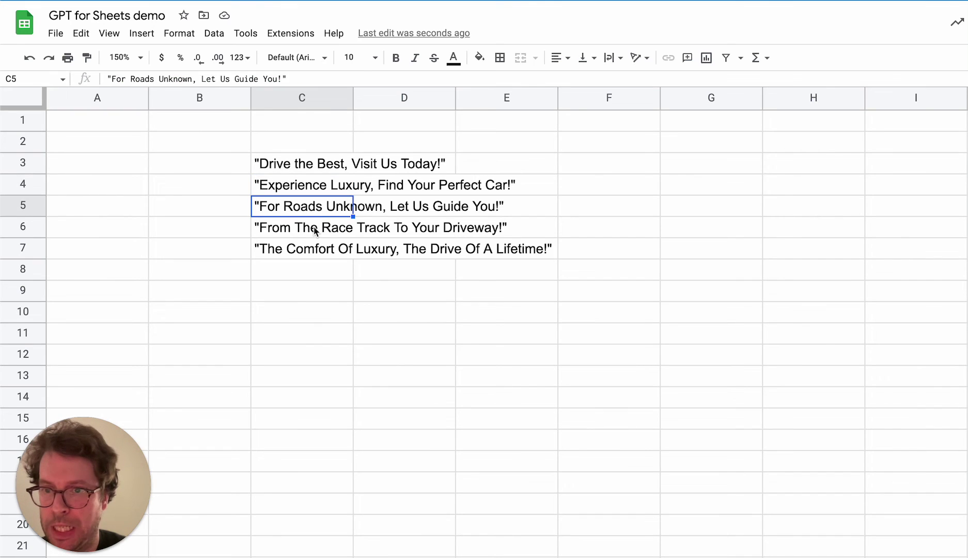
left_click(315, 230)
left_click(305, 252)
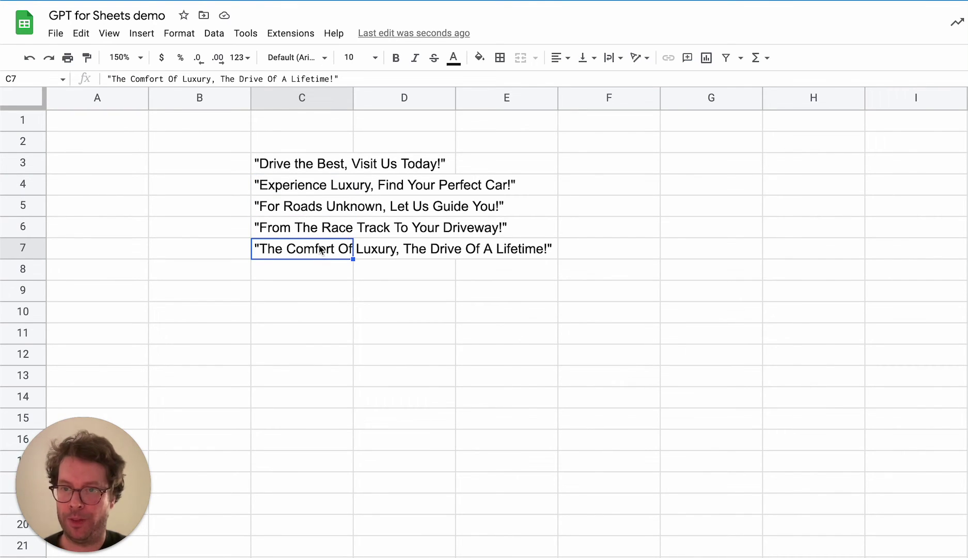
Change C3's formula from GPT_LIST to plain GPT so all taglines land in one cell
left_click(307, 170)
left_click(150, 78)
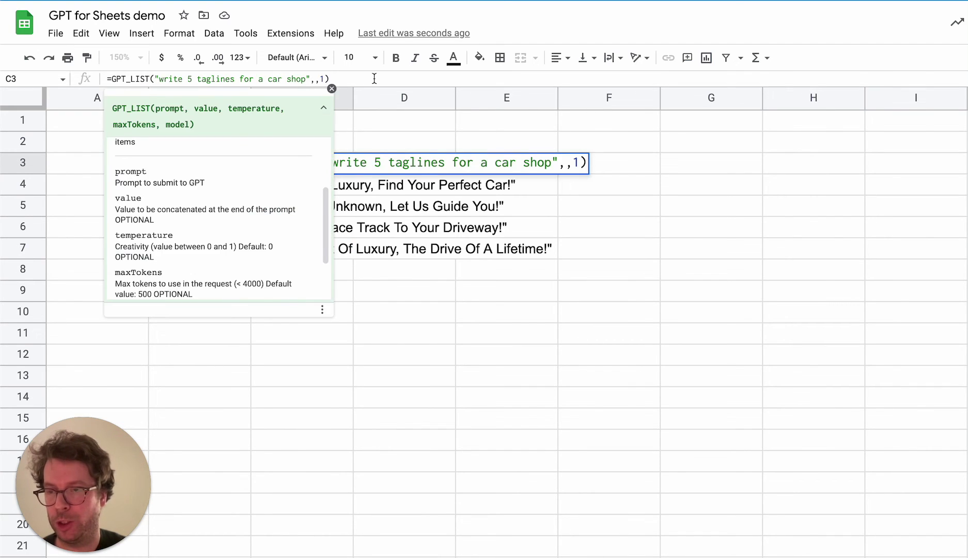
key("BackSpace")
key("BackSpace")
key("BackSpace")
key("BackSpace")
key("BackSpace")
key("Right")
key("Return")
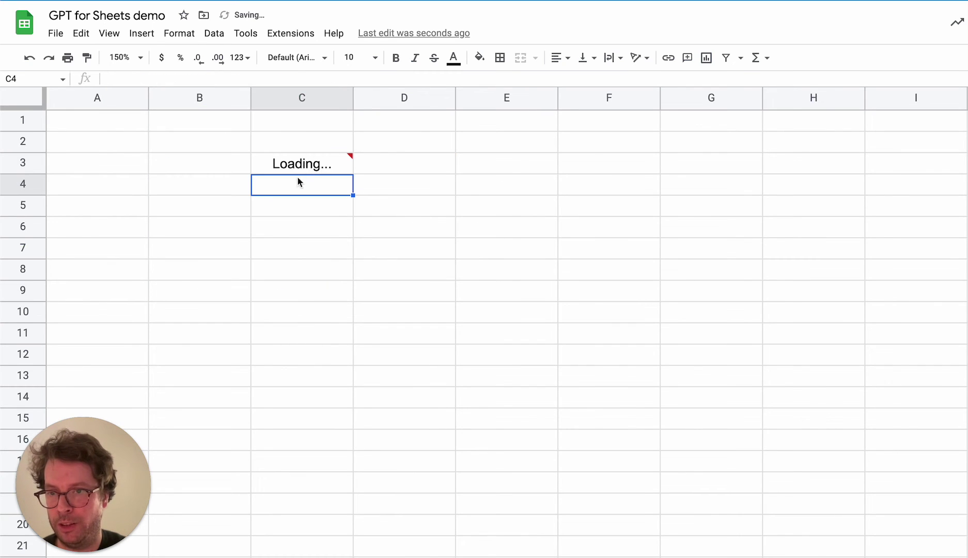
Delete C3's single-cell GPT taglines formula
left_click(310, 309)
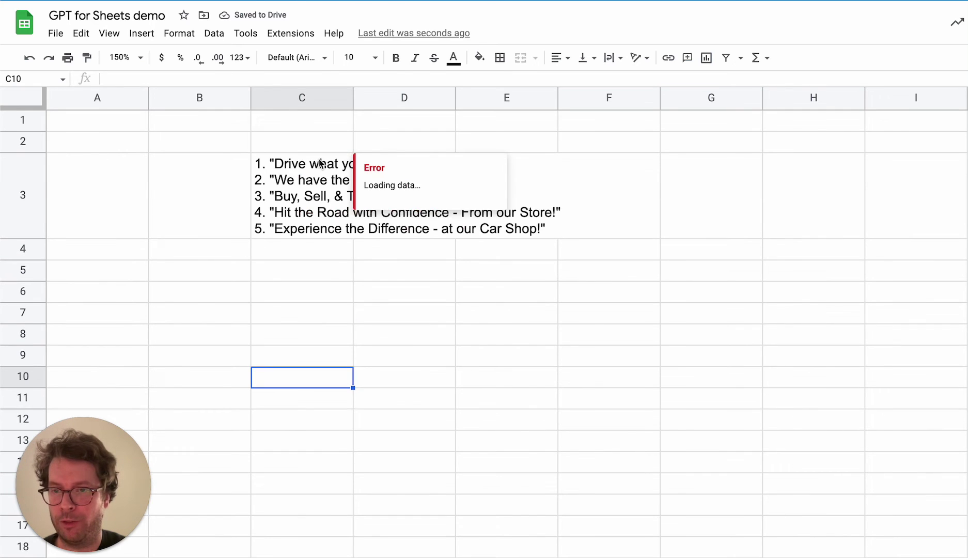
left_click(320, 165)
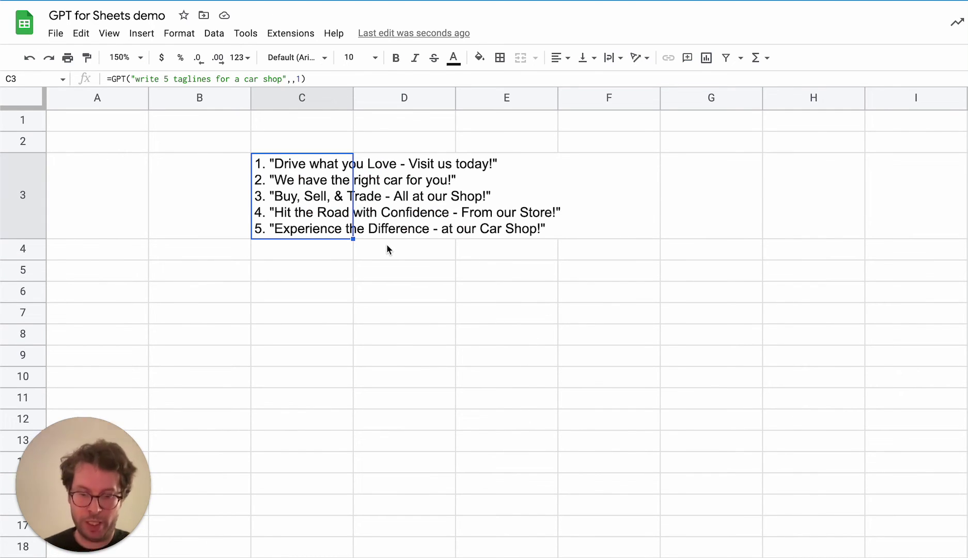
key("Delete")
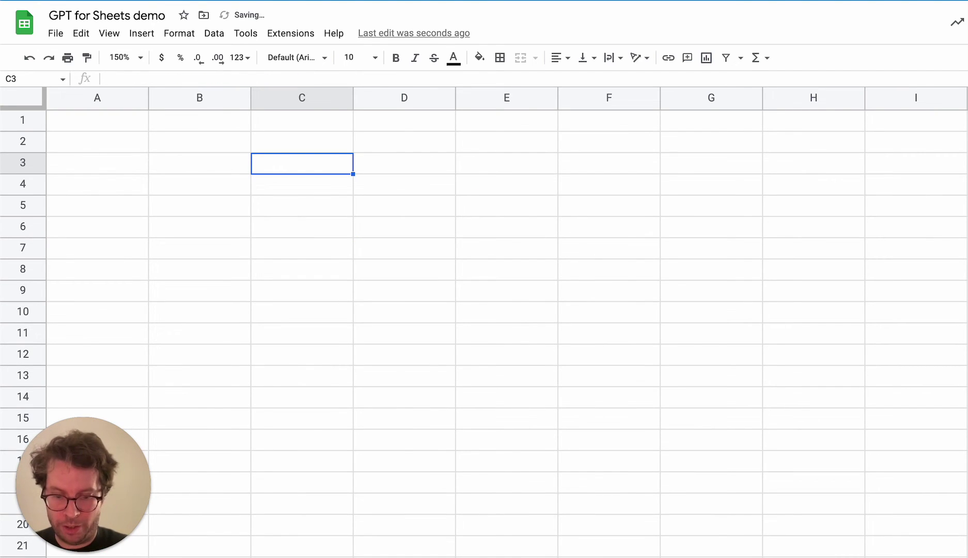
Enter Task / 'write a tagline' in C3:D3 and About / 'a car shop' in C4:D4
type("Task")
key("Tab")
type("write ")
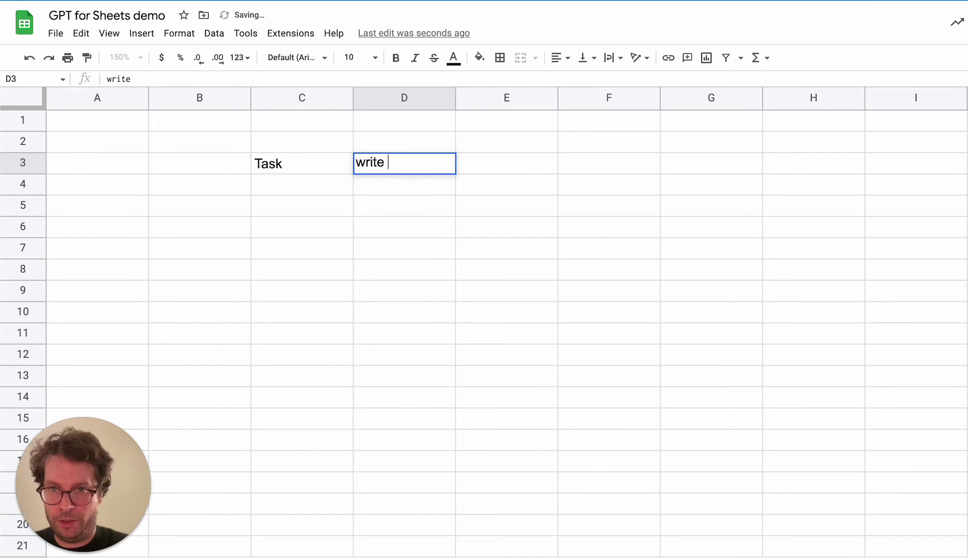
type("a tagline")
key("Return")
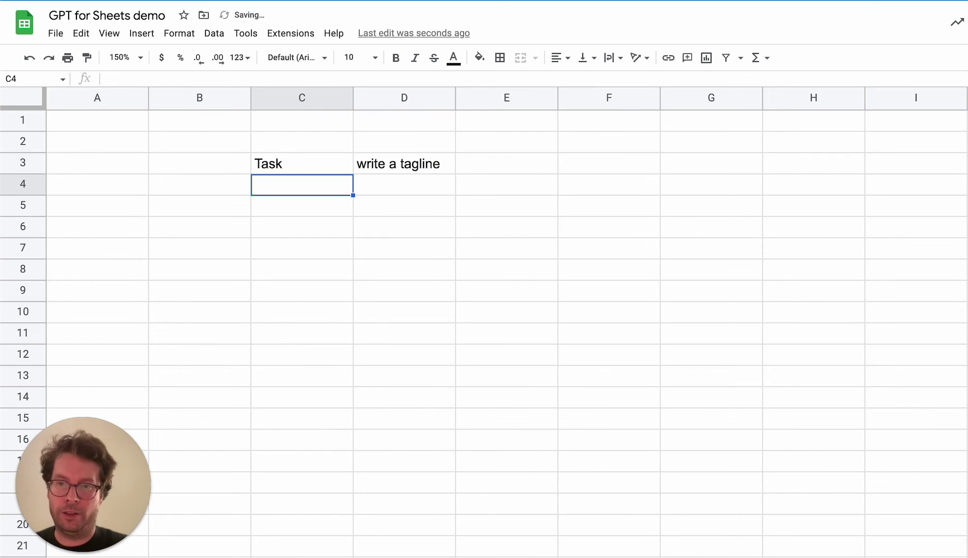
type("About")
key("Tab")
type("a car s")
key("BackSpace")
type("shop")
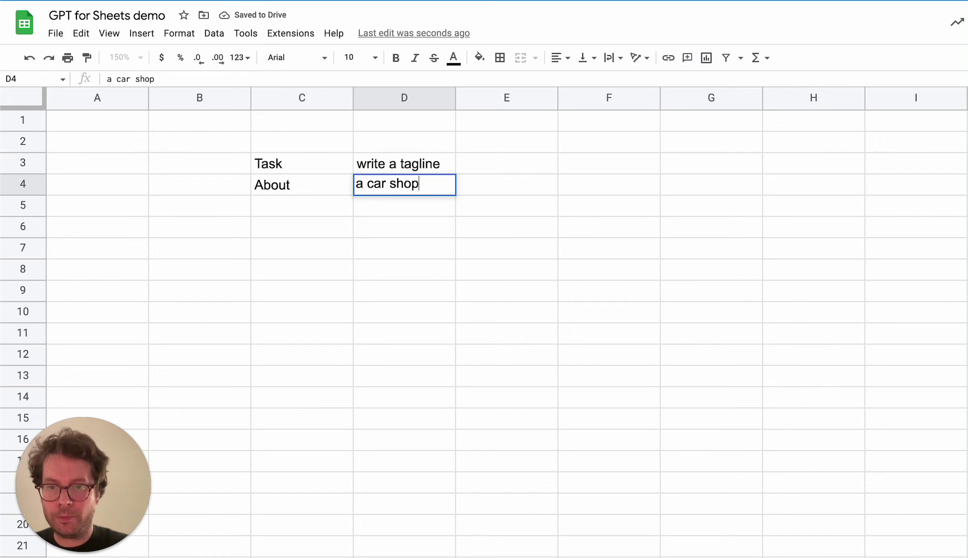
key("Return")
Edit the task in D3 to read 'write 5 taglines'
left_click(301, 228)
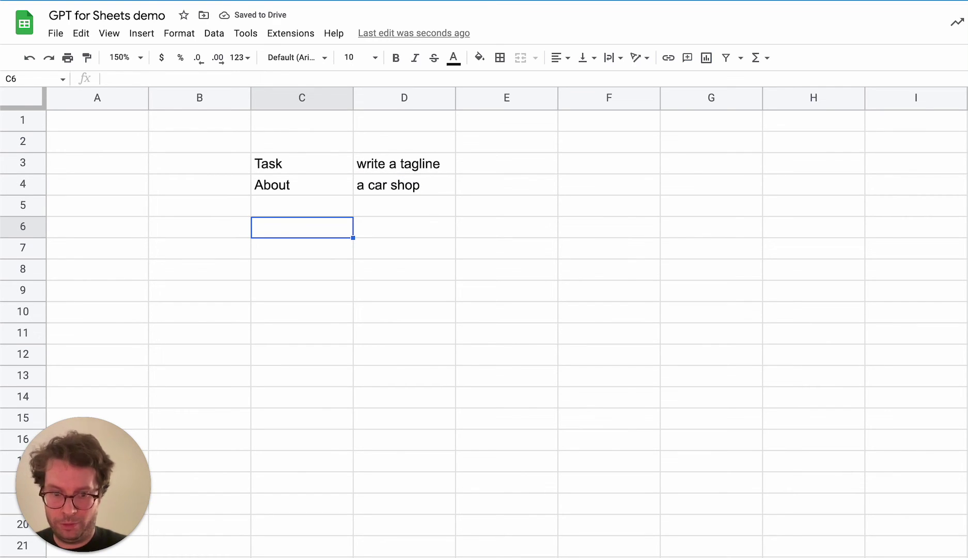
left_click(302, 184)
left_click(404, 163)
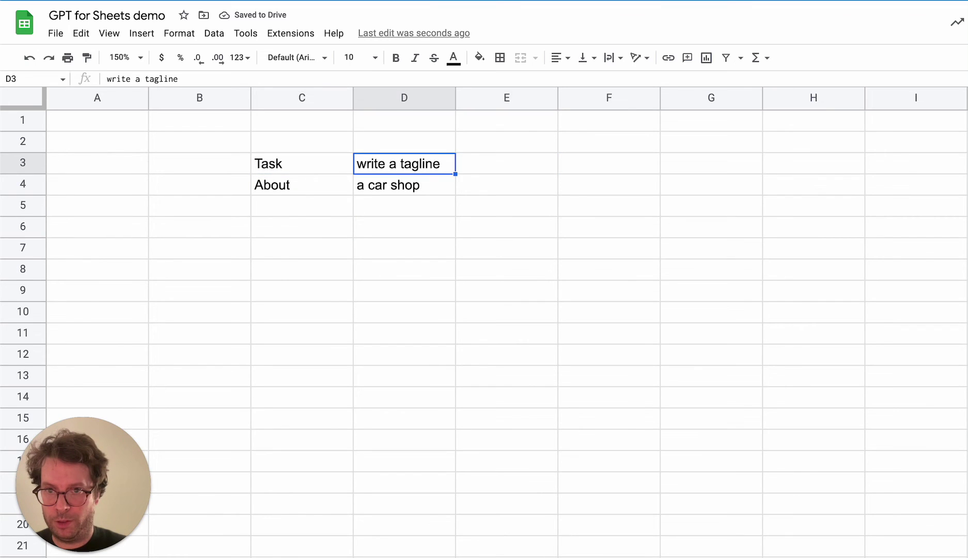
double_click(431, 162)
left_click(395, 162)
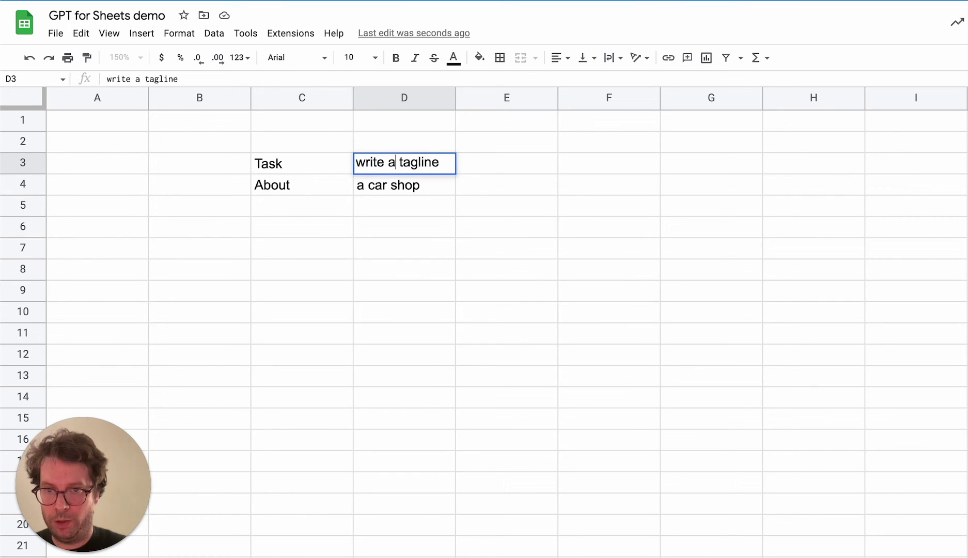
key("BackSpace")
type("5")
type("s")
key("Return")
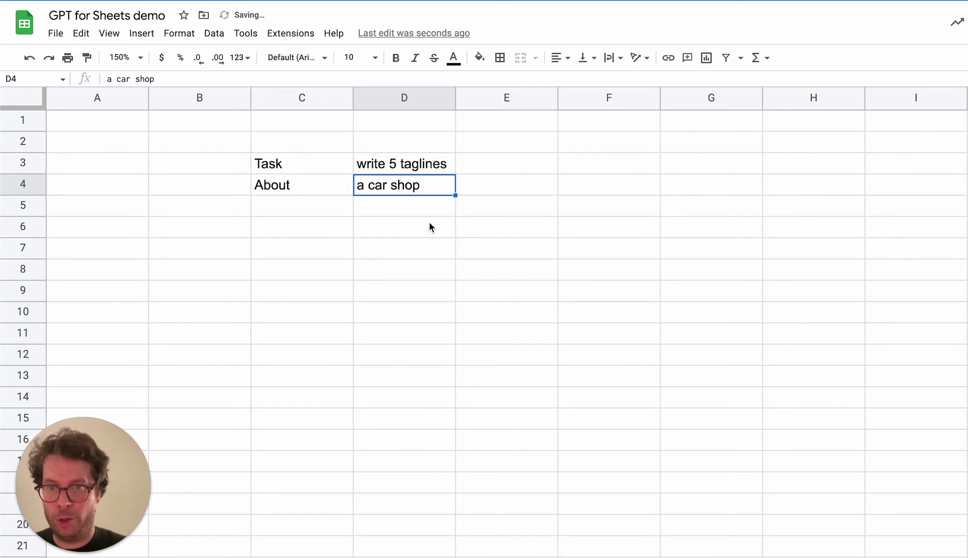
left_click(396, 163)
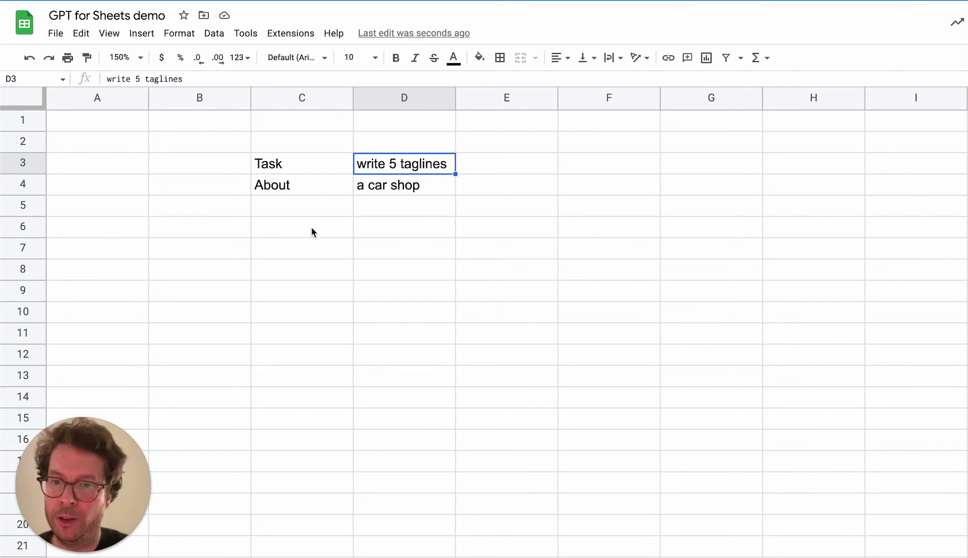
Enter =GPT_LIST(C3:D4,,1) in C6 to list five car-shop taglines
left_click(340, 232)
type("=gpt")
key("Down")
key("Down")
key("Tab")
left_click_drag(307, 169, 409, 193)
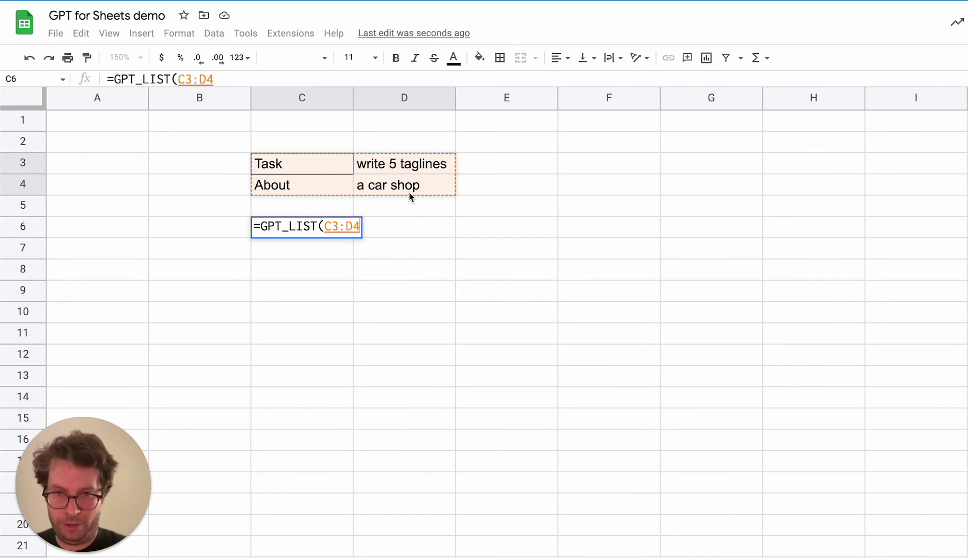
type(",,1)")
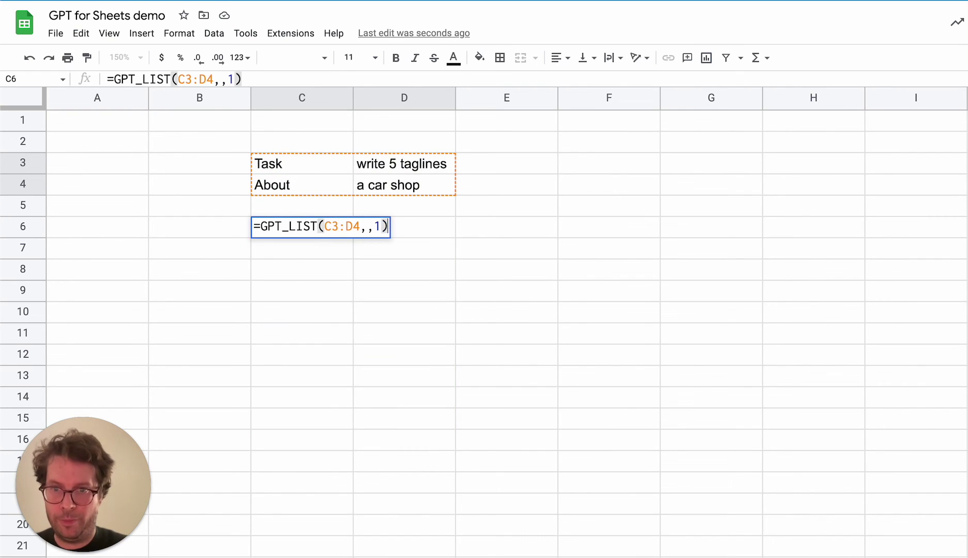
key("Return")
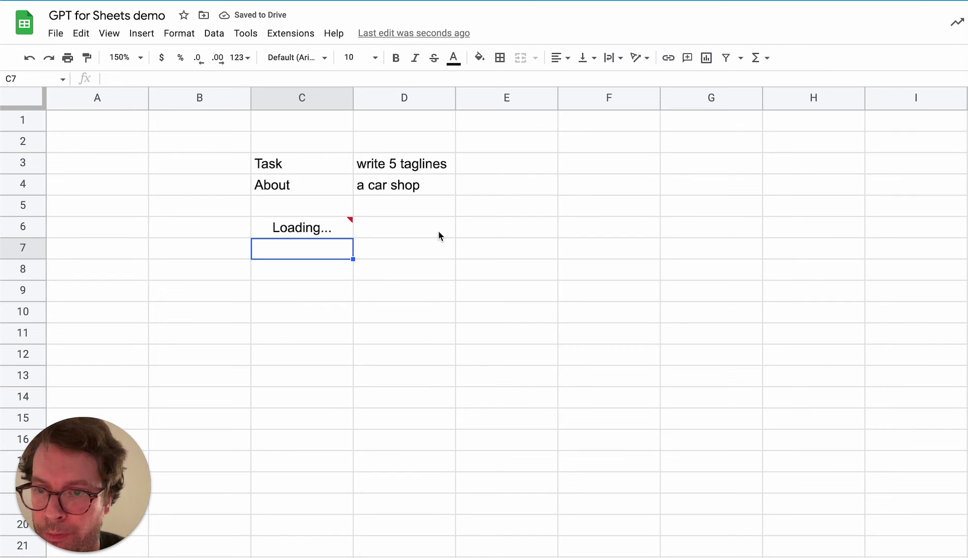
left_click(298, 316)
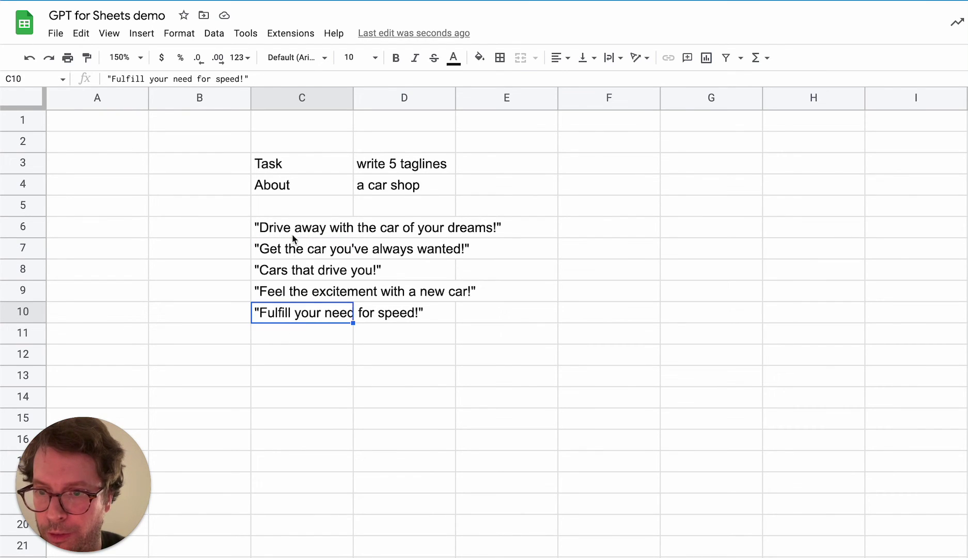
Change the About text in D4 from 'a car shop' to 'a clothing shop'
left_click(411, 189)
key("Return")
key("Left")
key("Left")
key("Left")
key("Left")
key("Left")
key("BackSpace")
key("BackSpace")
key("BackSpace")
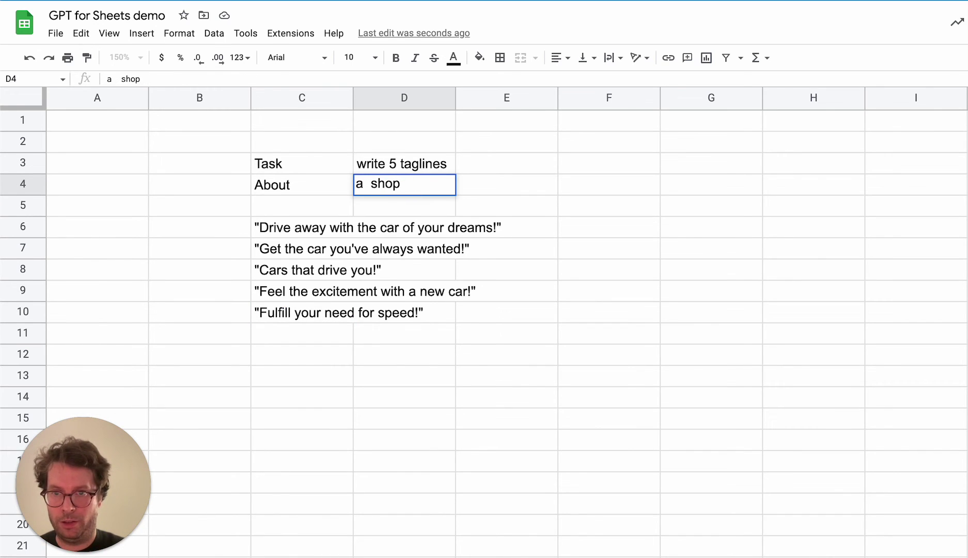
type("clothing")
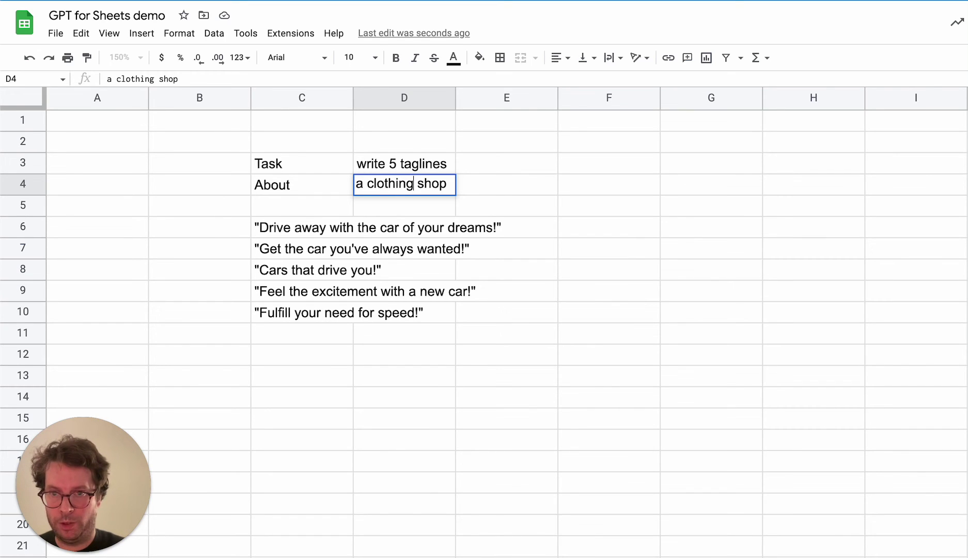
key("Return")
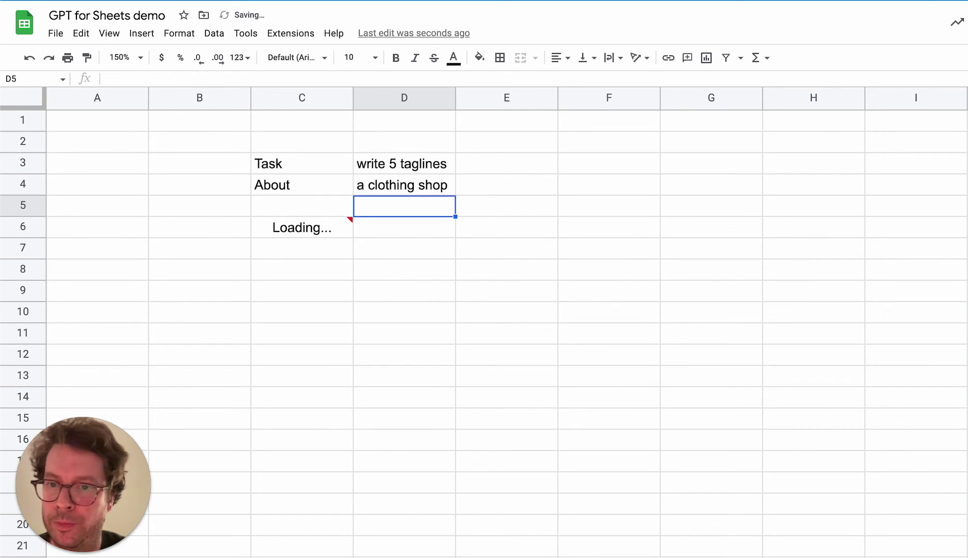
double_click(413, 187)
key("BackSpace")
key("BackSpace")
key("BackSpace")
key("BackSpace")
key("BackSpace")
key("BackSpace")
key("BackSpace")
key("BackSpace")
key("BackSpace")
key("BackSpace")
key("BackSpace")
key("BackSpace")
key("BackSpace")
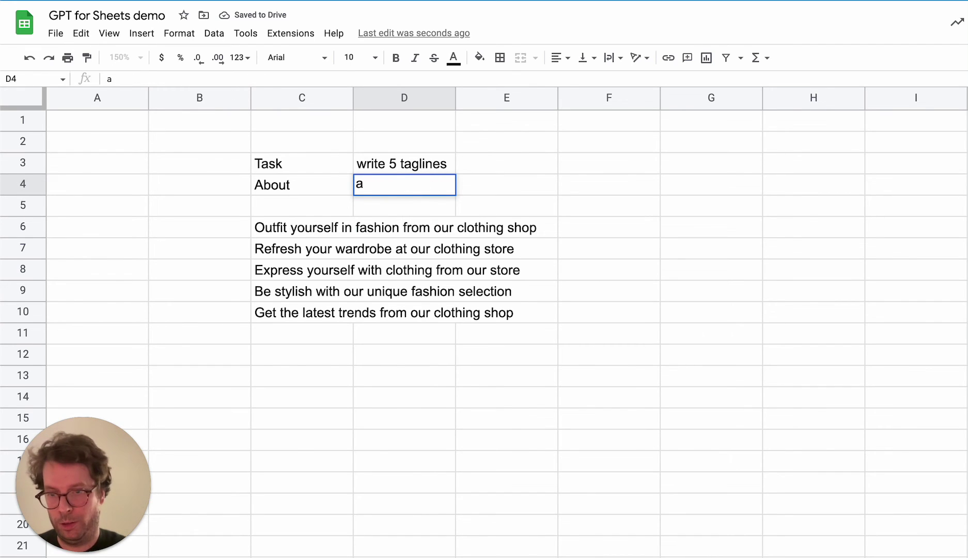
key("Escape")
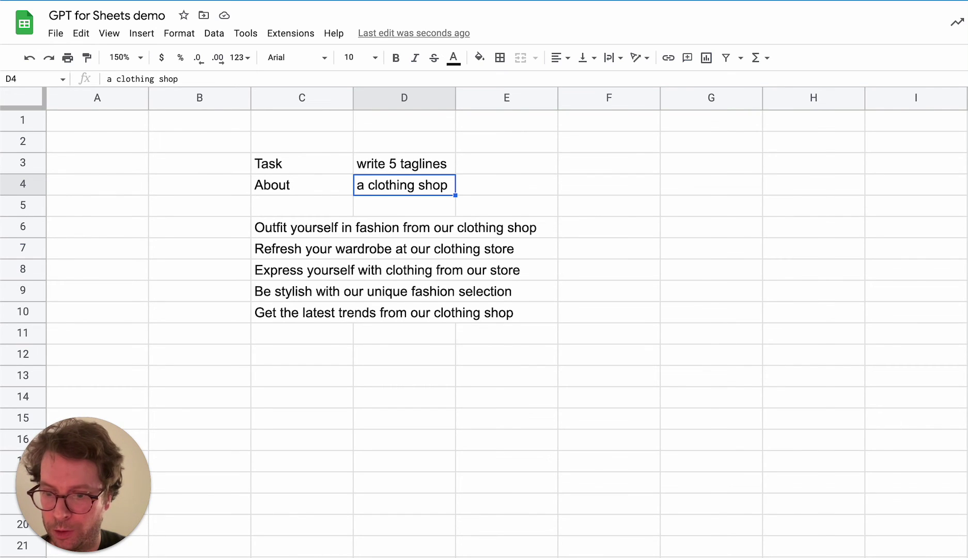
Open the product sheet and review the GPT formulas behind the banana and strawberry descriptions
left_click(300, 556)
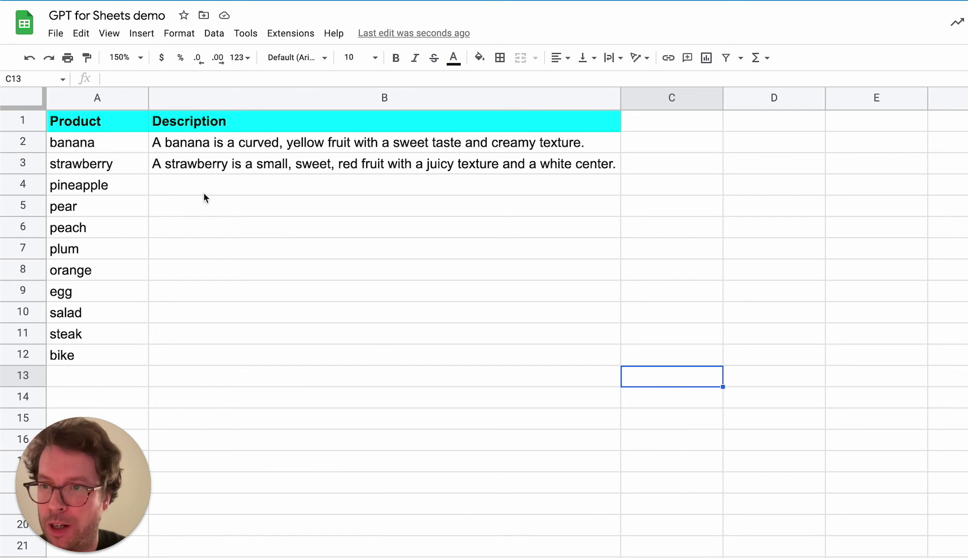
left_click(83, 355)
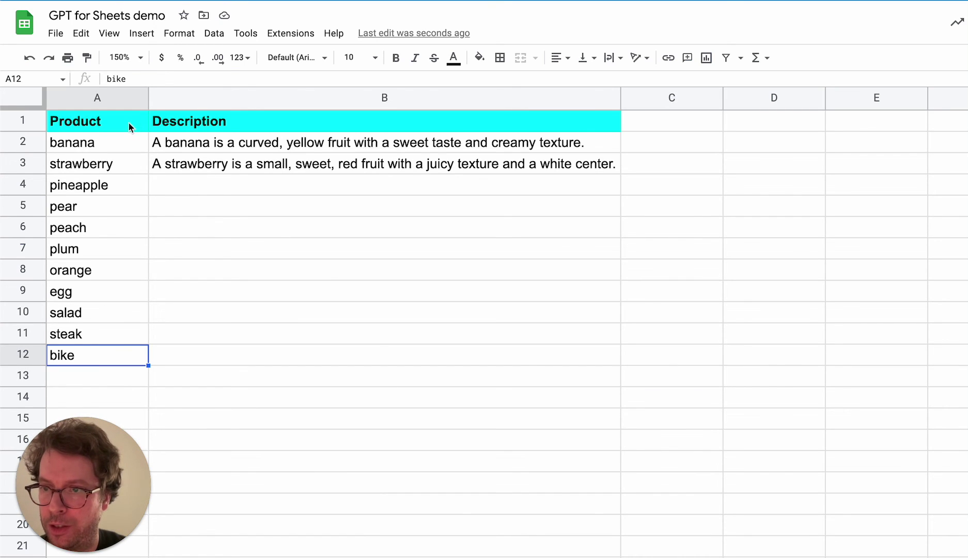
left_click_drag(142, 124, 417, 353)
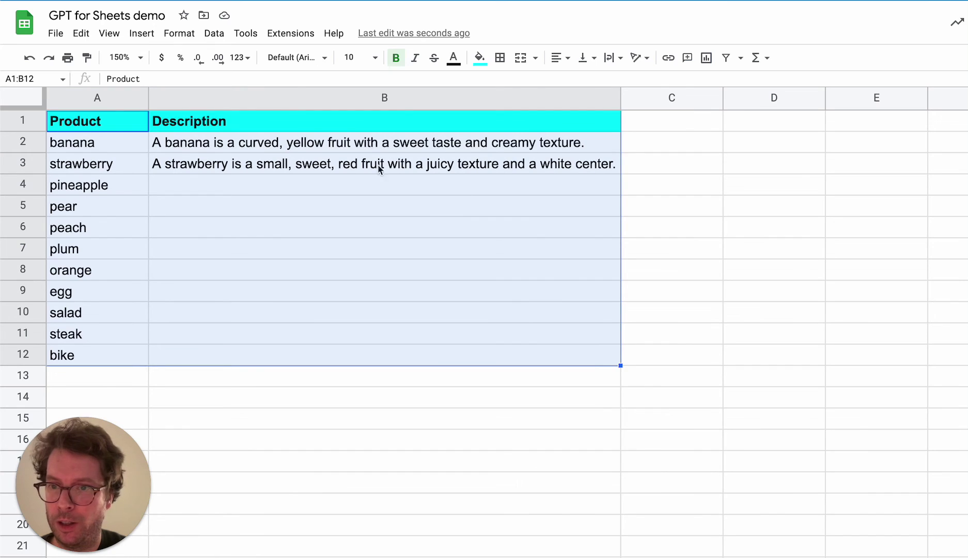
left_click(237, 142)
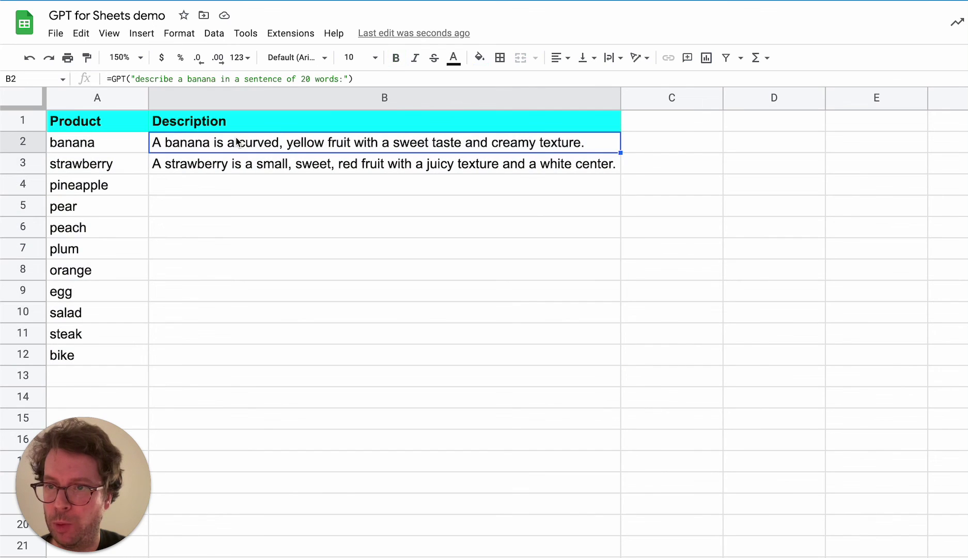
left_click(215, 168)
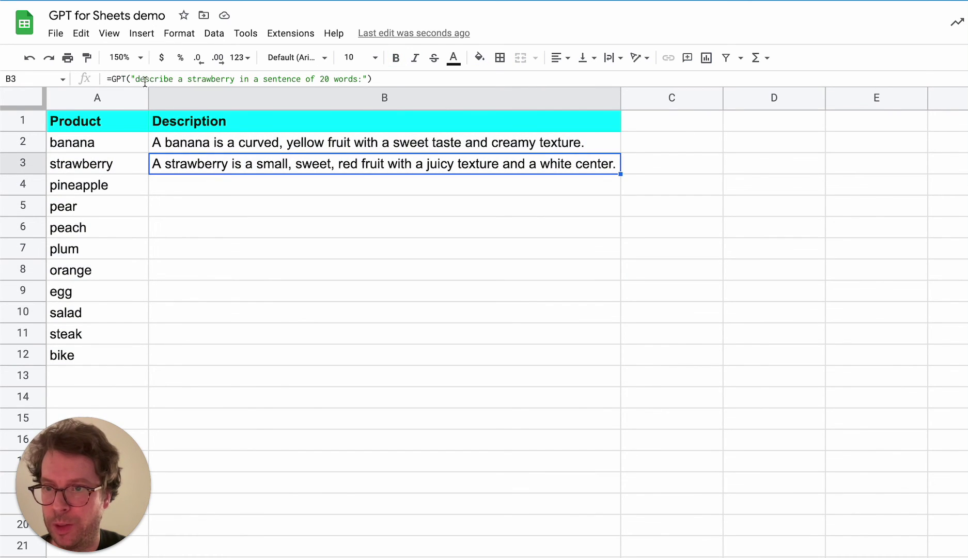
left_click(233, 185)
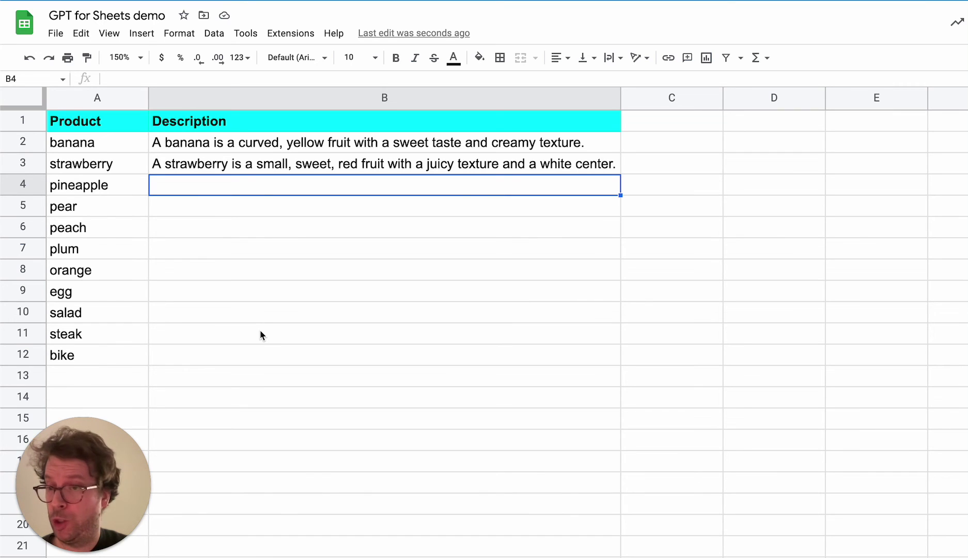
Enter =GPT_FILL(A2:B3,A4:A12,0.7) in B4 to describe the remaining products
type("=gpt")
key("Down")
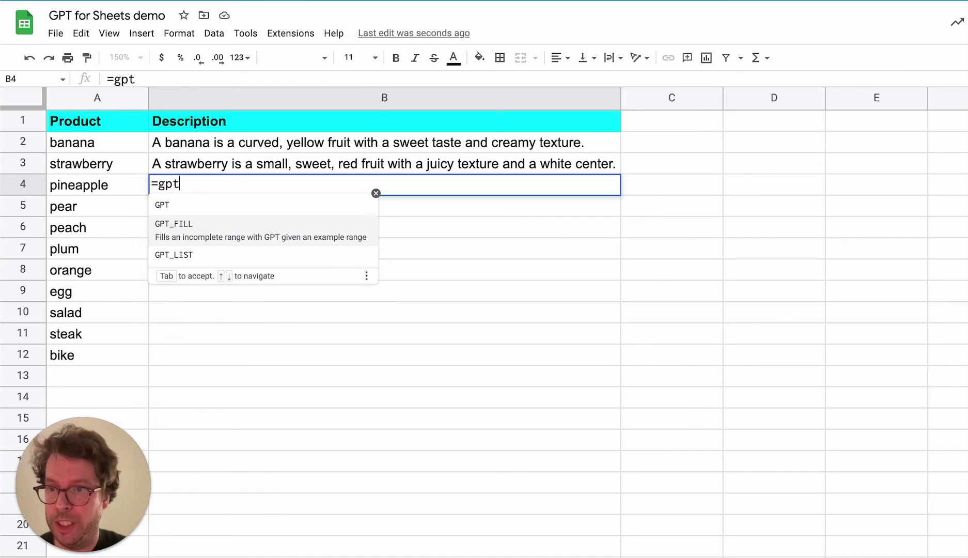
key("Tab")
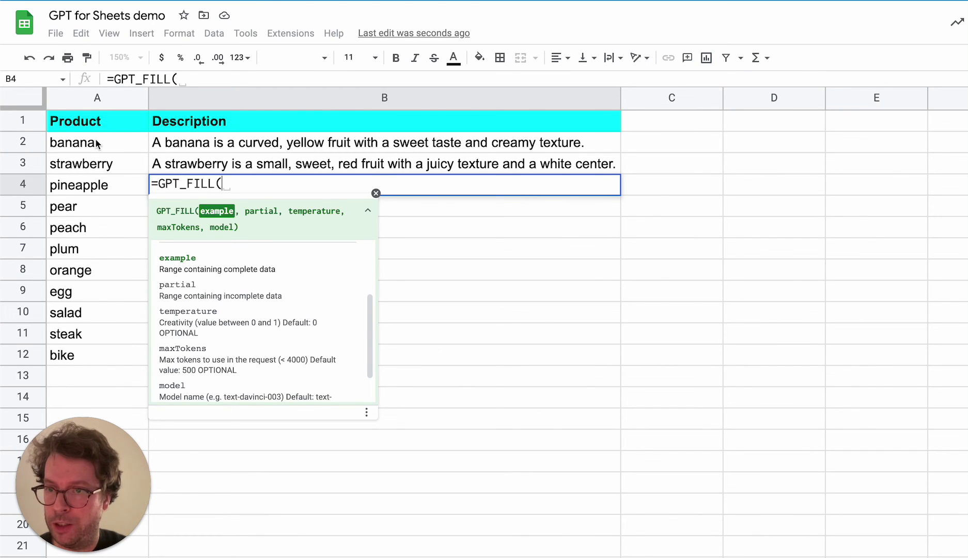
left_click_drag(102, 147, 250, 162)
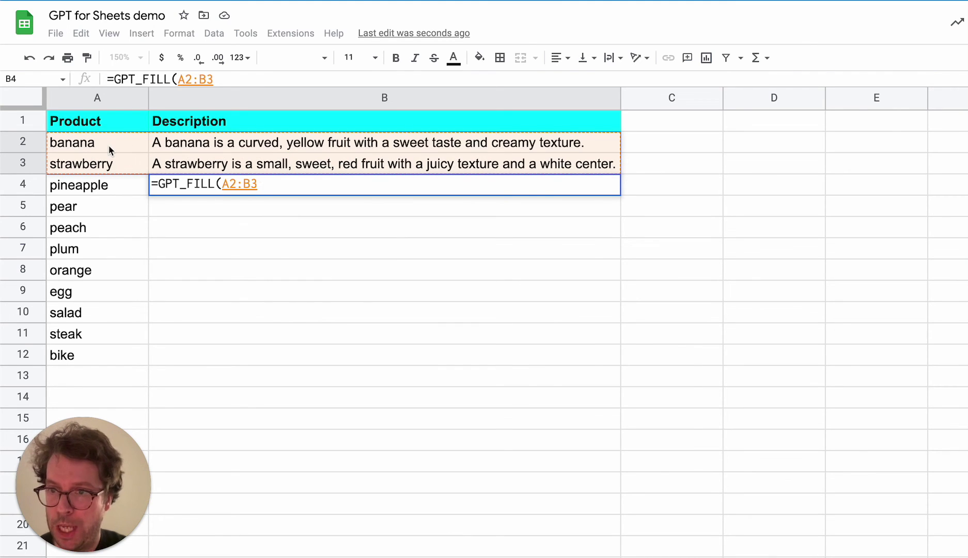
type(",")
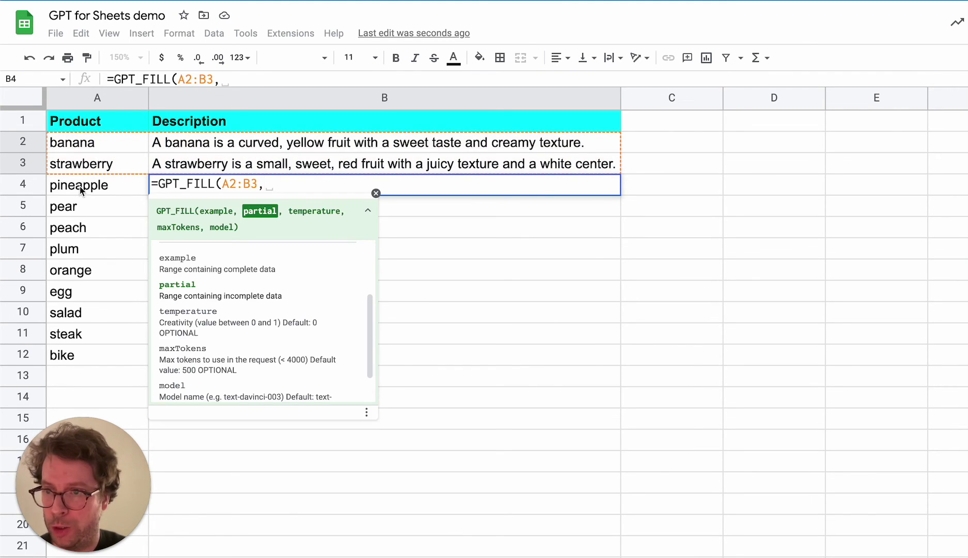
left_click_drag(83, 187, 93, 366)
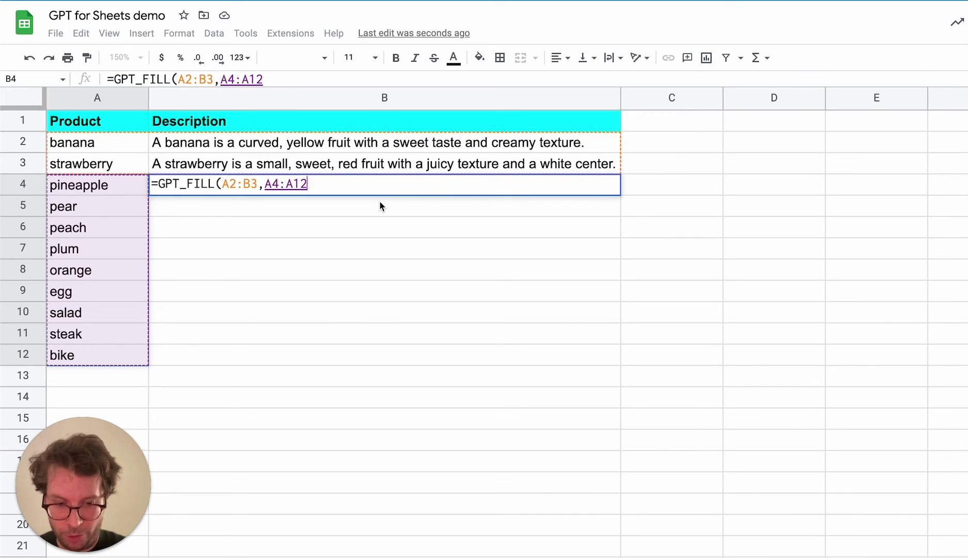
type(", ")
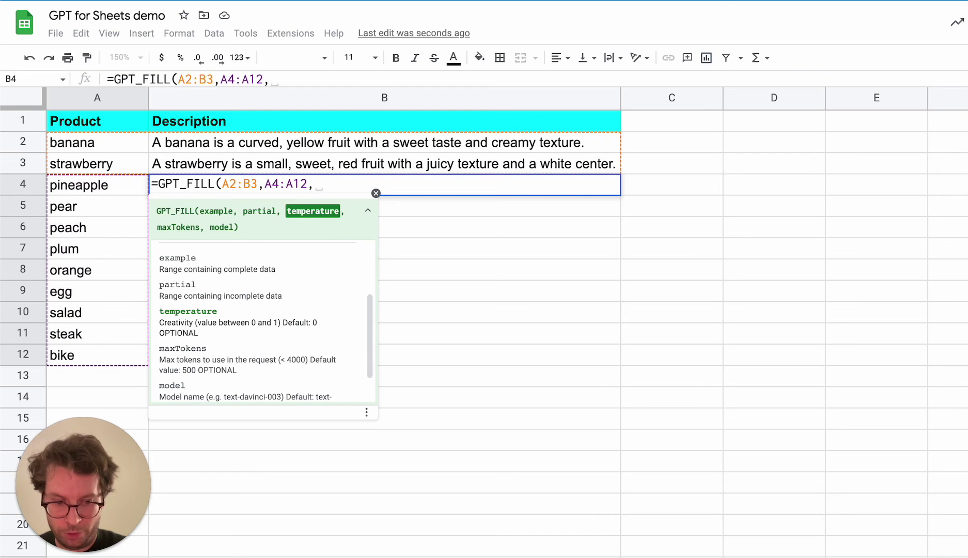
type("0.7)")
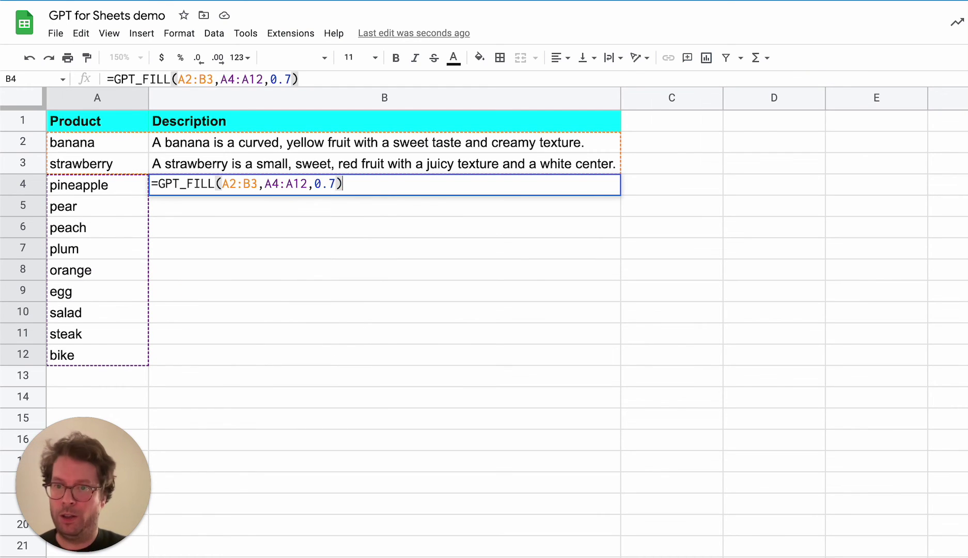
key("Return")
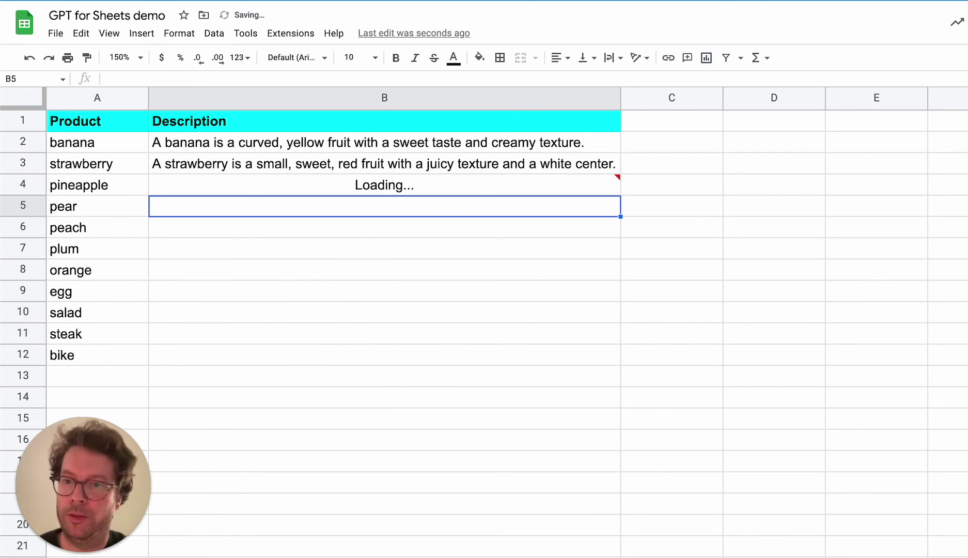
mouse_move(299, 181)
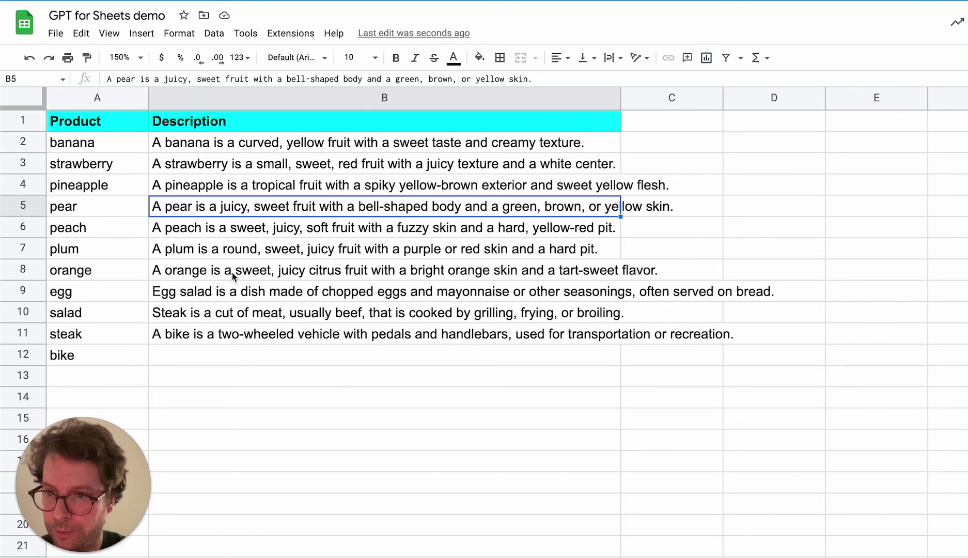
left_click(316, 314)
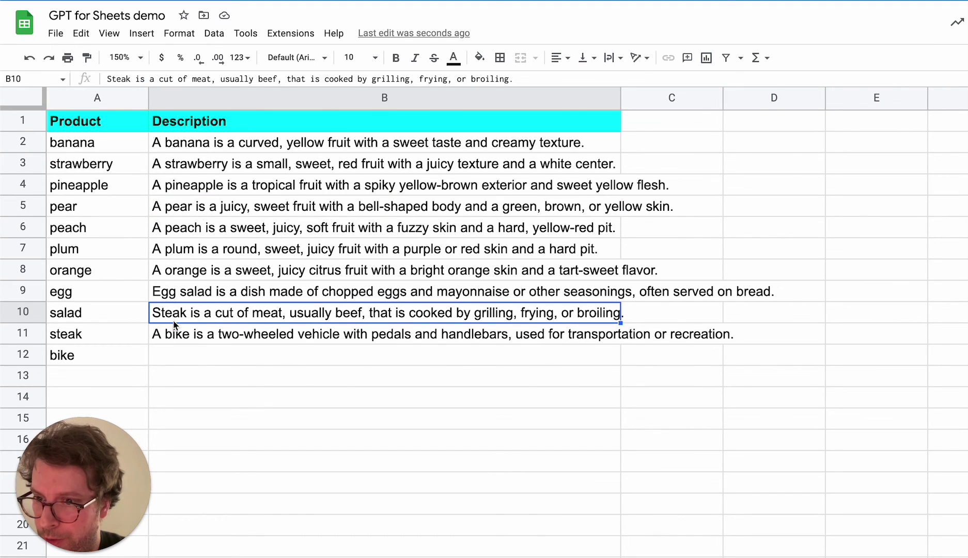
left_click(95, 314)
left_click(180, 293)
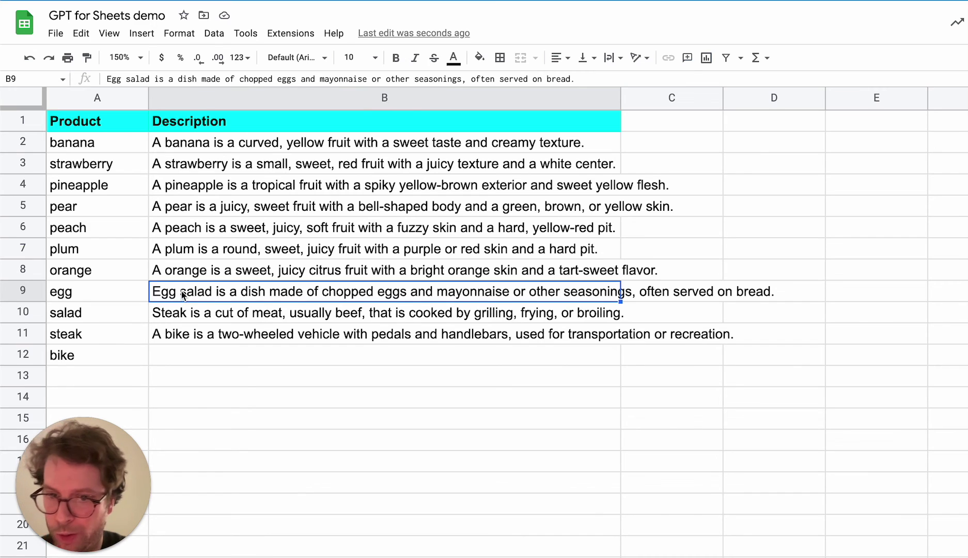
left_click_drag(183, 294, 321, 326)
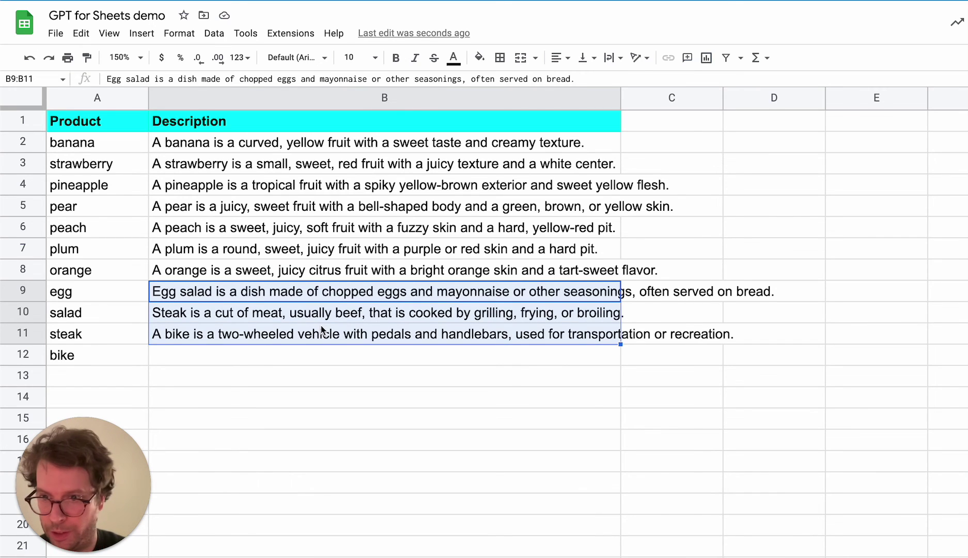
left_click(494, 378)
left_click(173, 190)
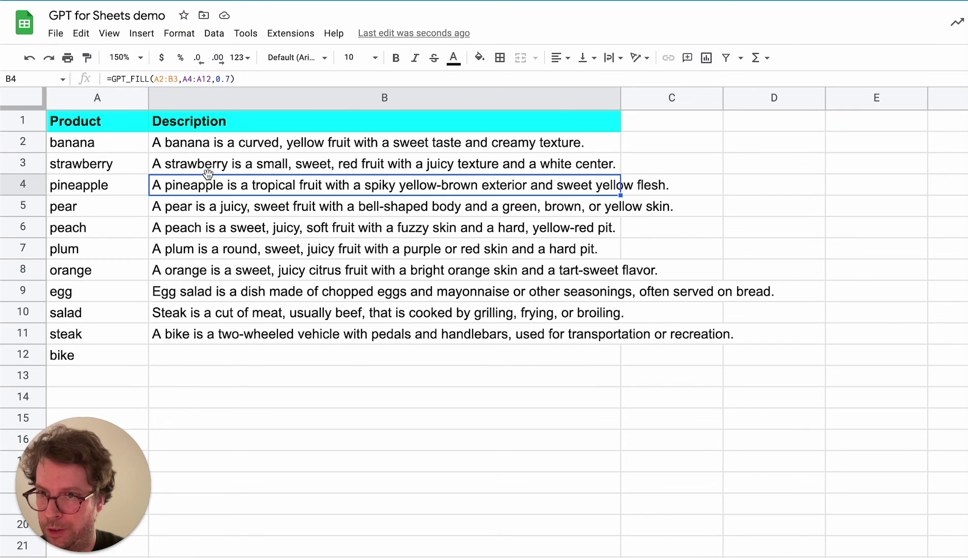
left_click(226, 78)
key("BackSpace")
key("BackSpace")
key("BackSpace")
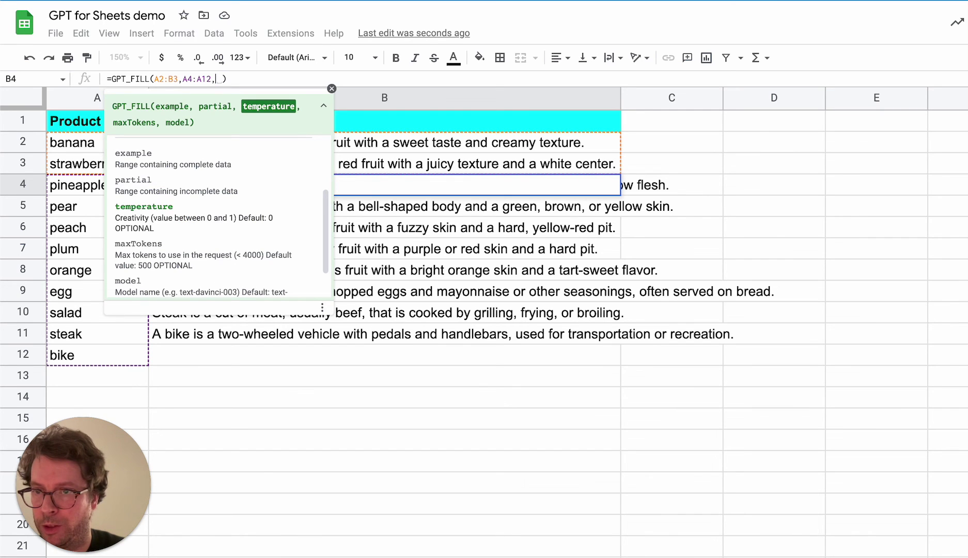
key("BackSpace")
key("Return")
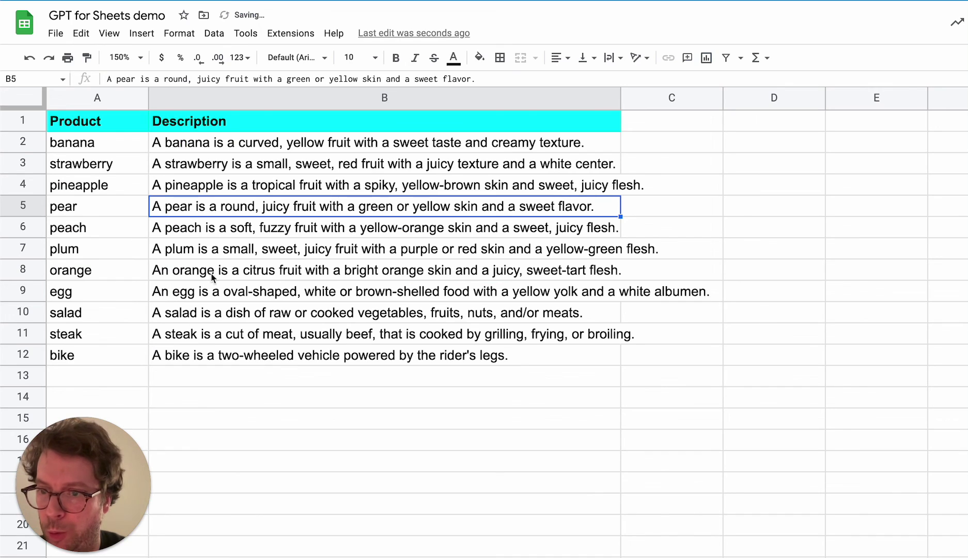
left_click(229, 360)
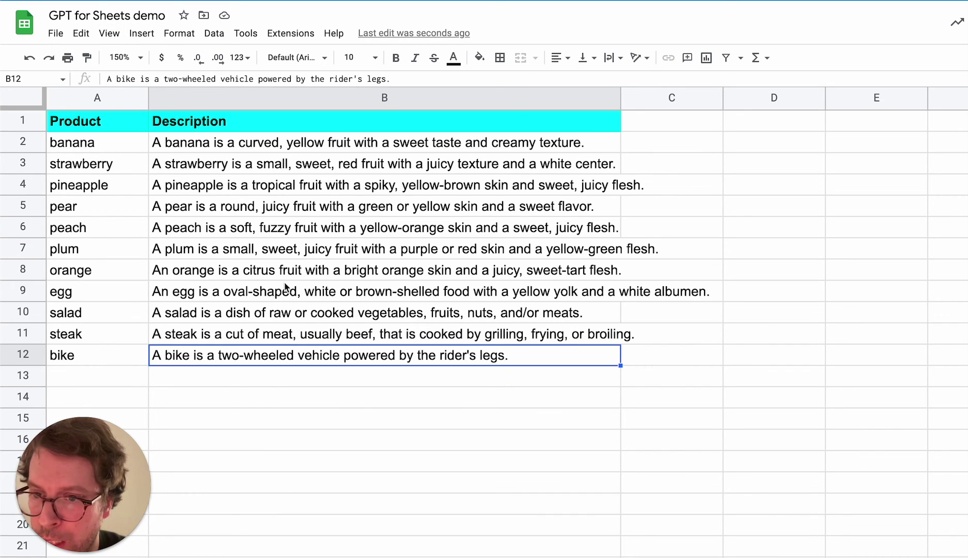
left_click(234, 212)
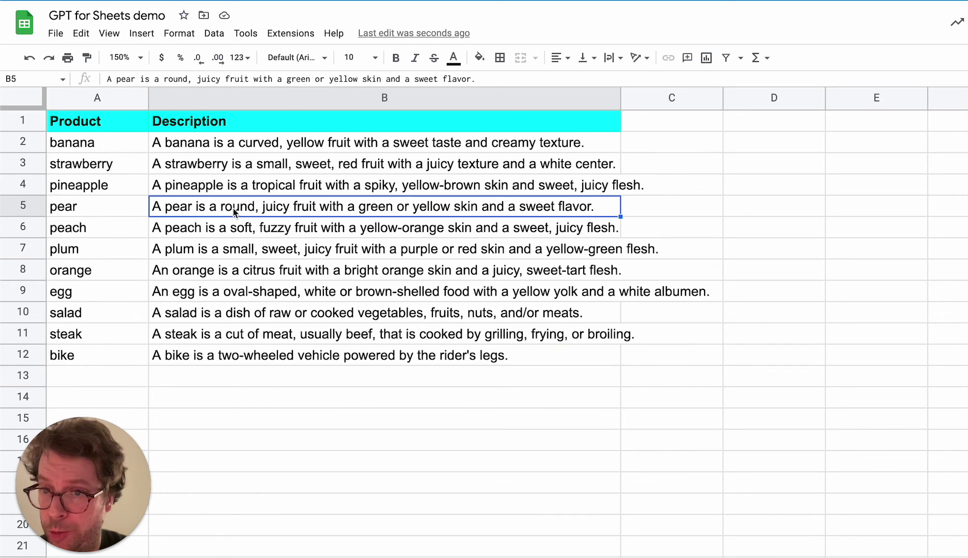
left_click(273, 232)
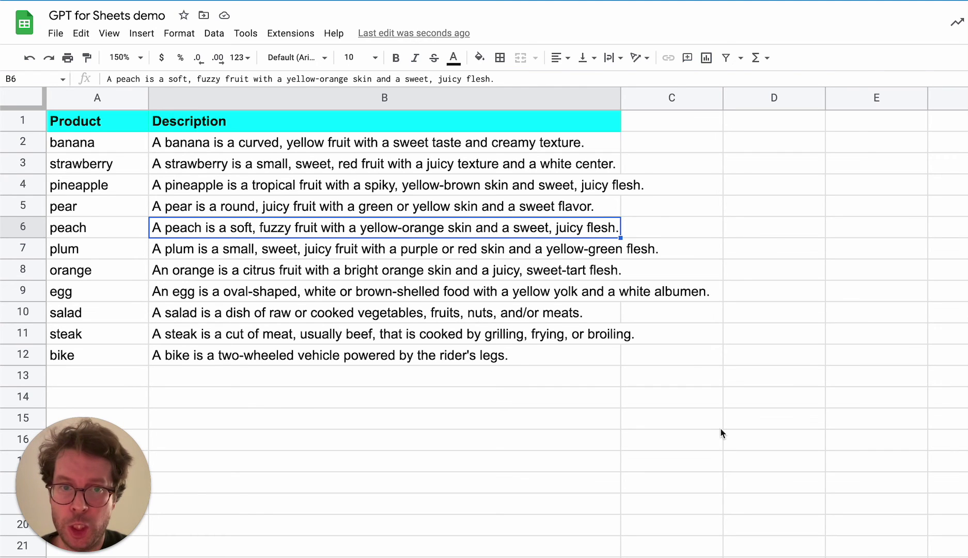
Scroll to the dirty email list in H2:H15 and inspect the messy entry in H8
scroll(719, 428, "right", 5)
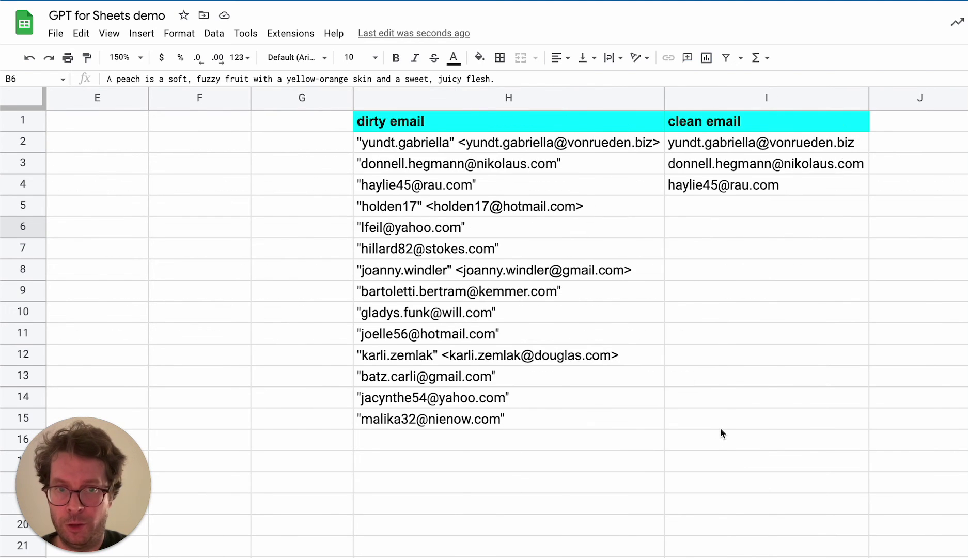
scroll(720, 433, "right", 2)
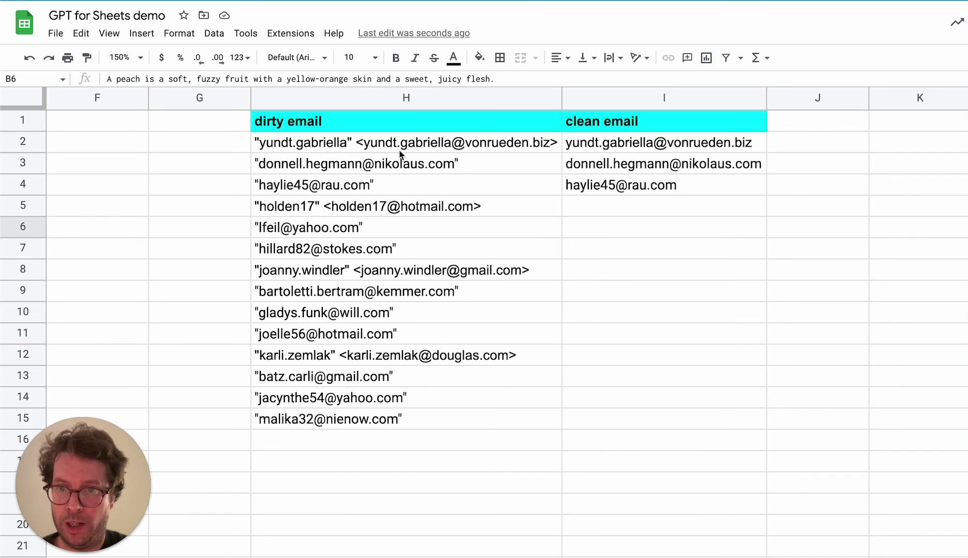
left_click_drag(329, 149, 349, 417)
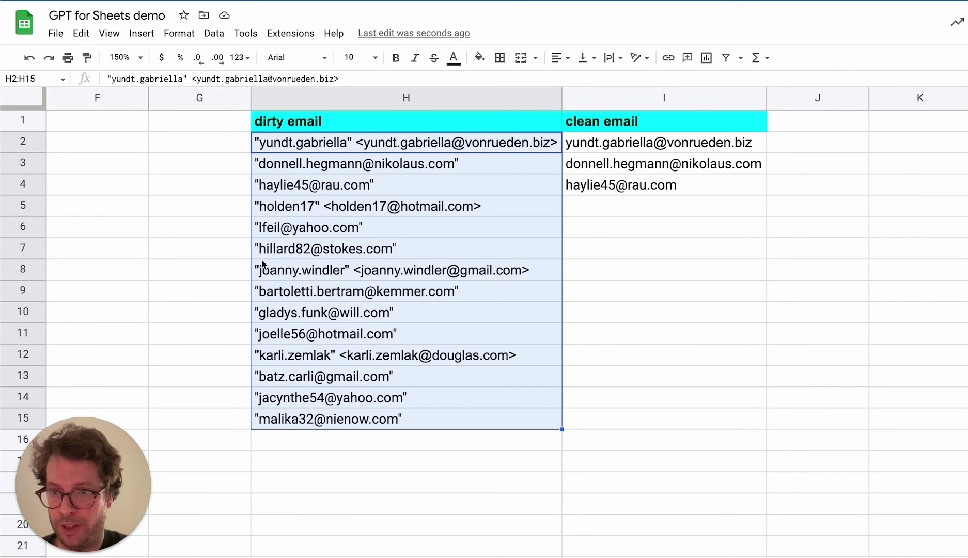
left_click(411, 274)
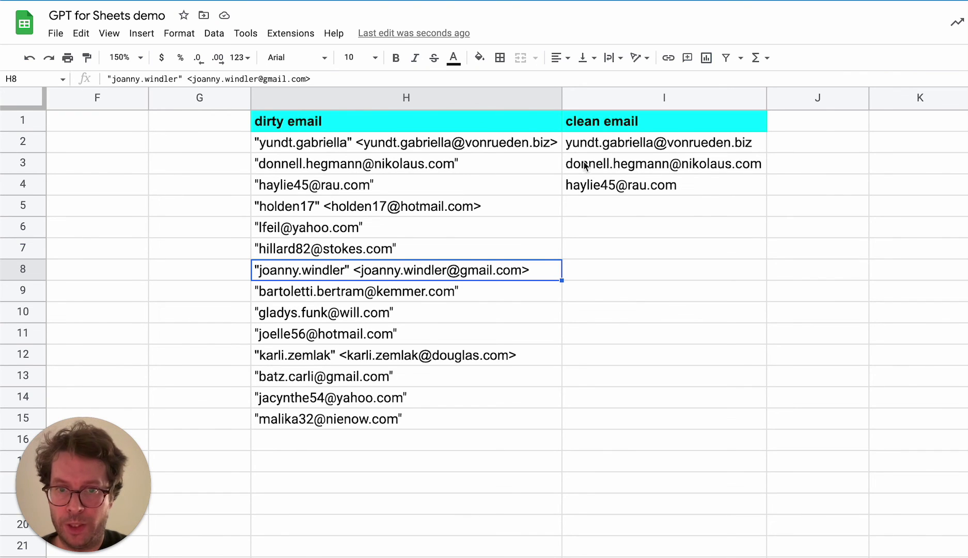
Compare the first dirty email in H2 with its cleaned example in I2
left_click(611, 215)
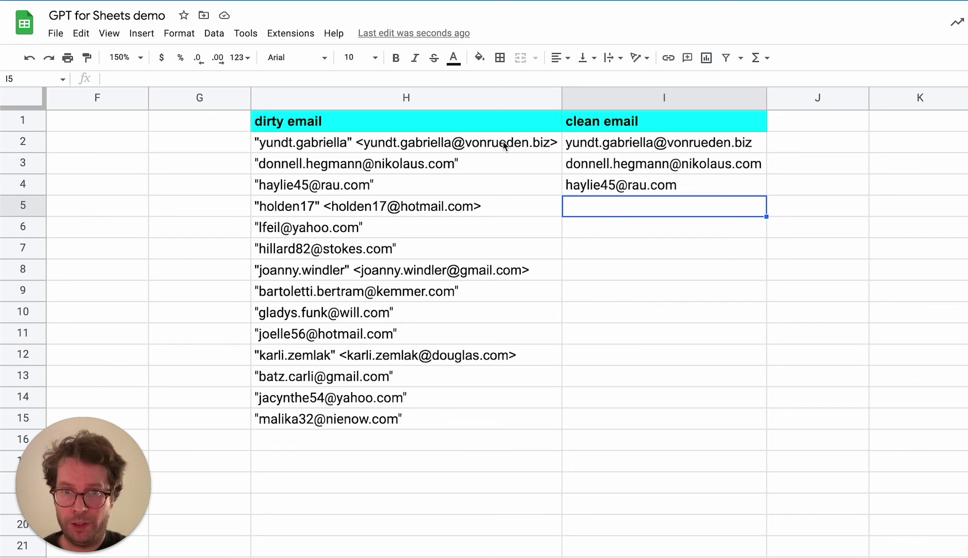
left_click(503, 144)
left_click(640, 143)
Enter =GPT_FILL(H2:I4,H5:H15) in I5 to clean the remaining emails
left_click(608, 207)
type("=gpt")
key("Down")
key("Tab")
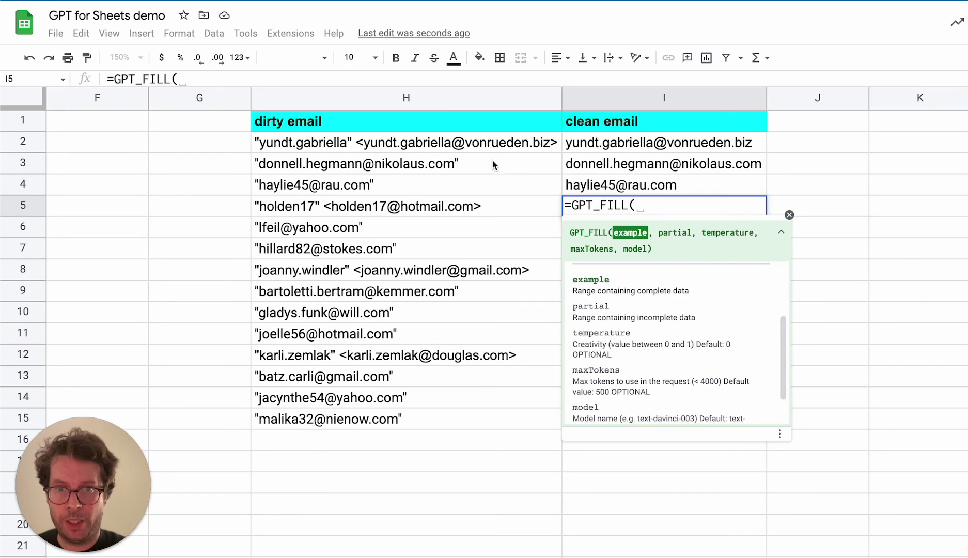
left_click_drag(471, 144, 624, 190)
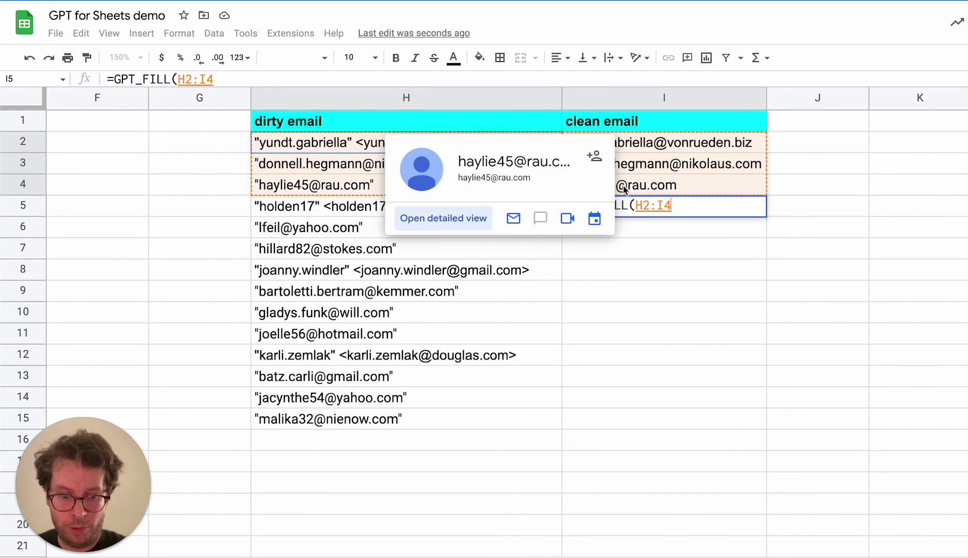
type(",")
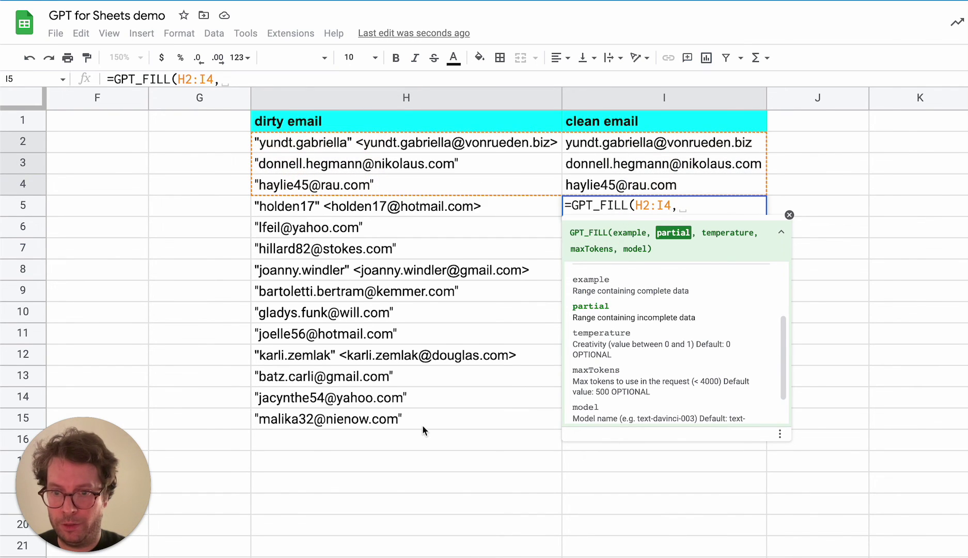
left_click_drag(425, 419, 443, 211)
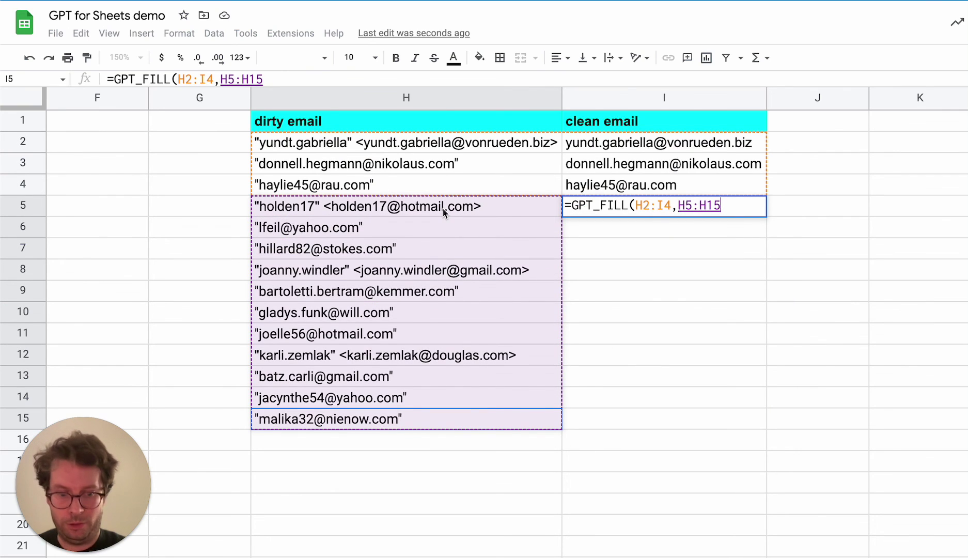
type(")")
key("Return")
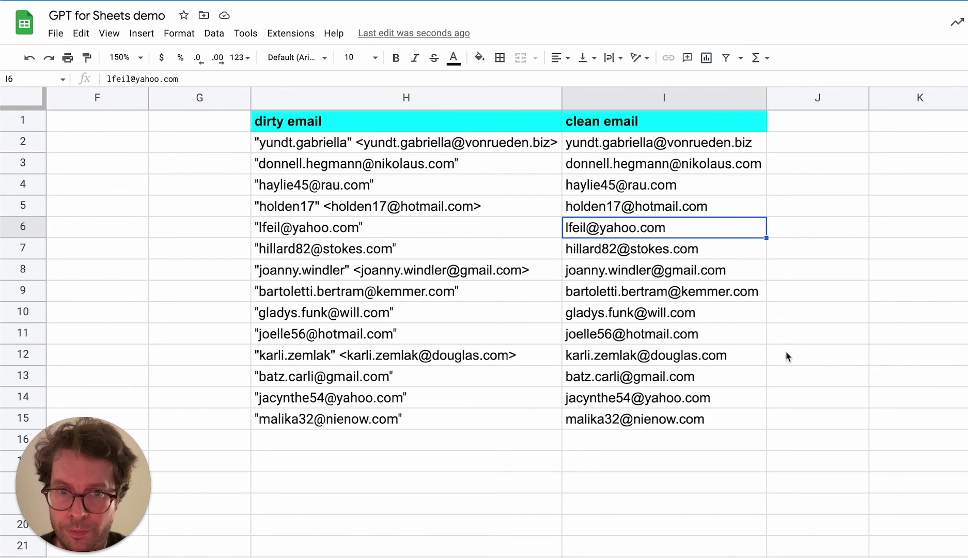
Check the cleaned email results in rows 12 through 15
left_click(595, 424)
left_click(615, 402)
left_click(635, 377)
left_click(648, 356)
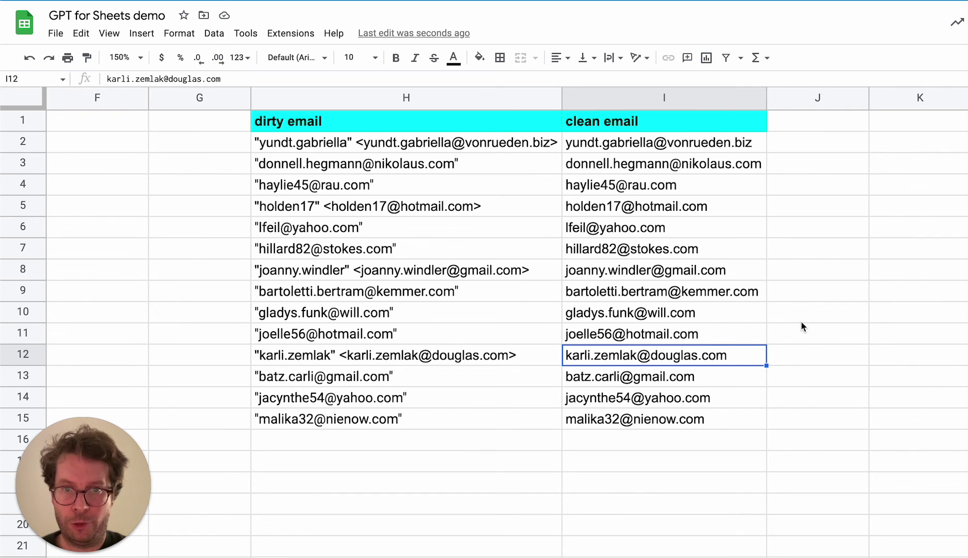
Scroll to the full name table in columns P–Q and inspect the messy name in P4
scroll(827, 305, "right", 2)
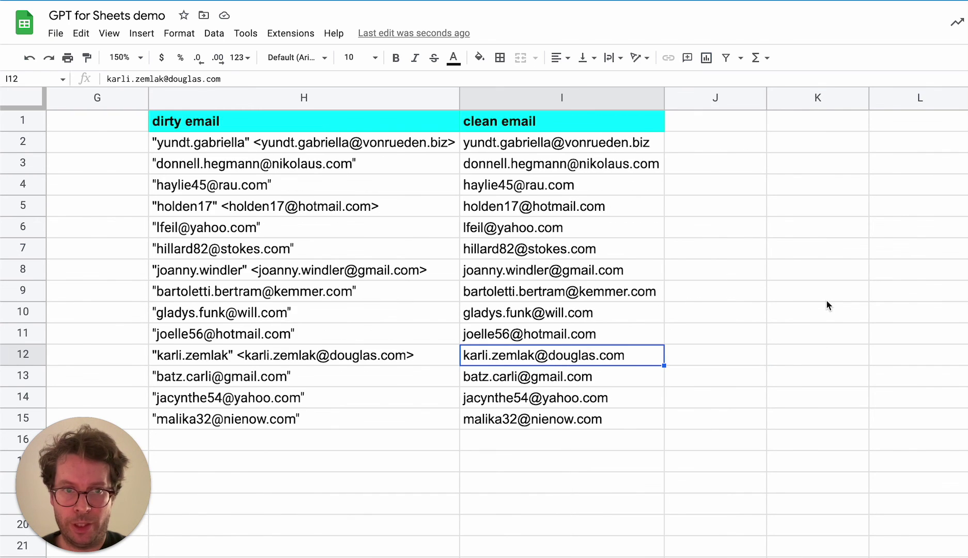
scroll(826, 305, "right", 5)
scroll(826, 304, "right", 2)
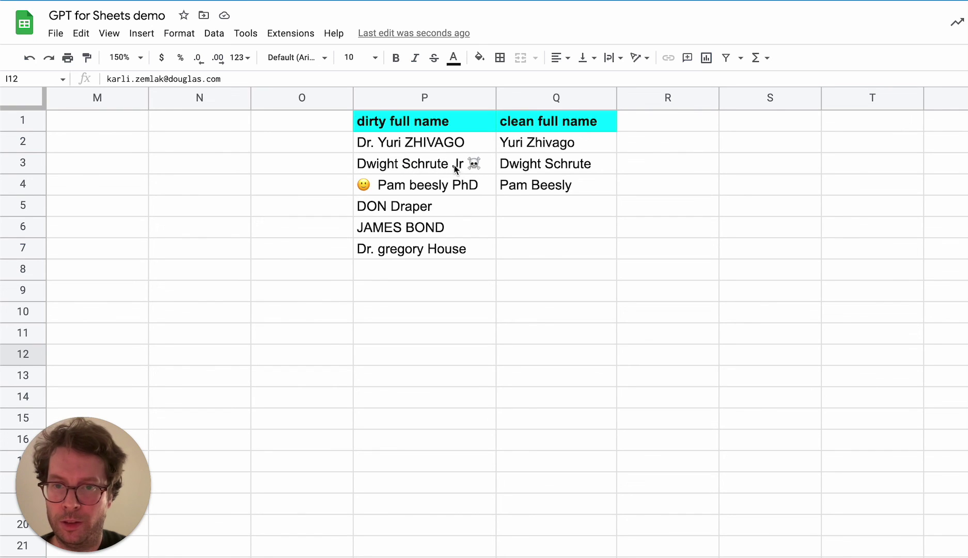
left_click(452, 188)
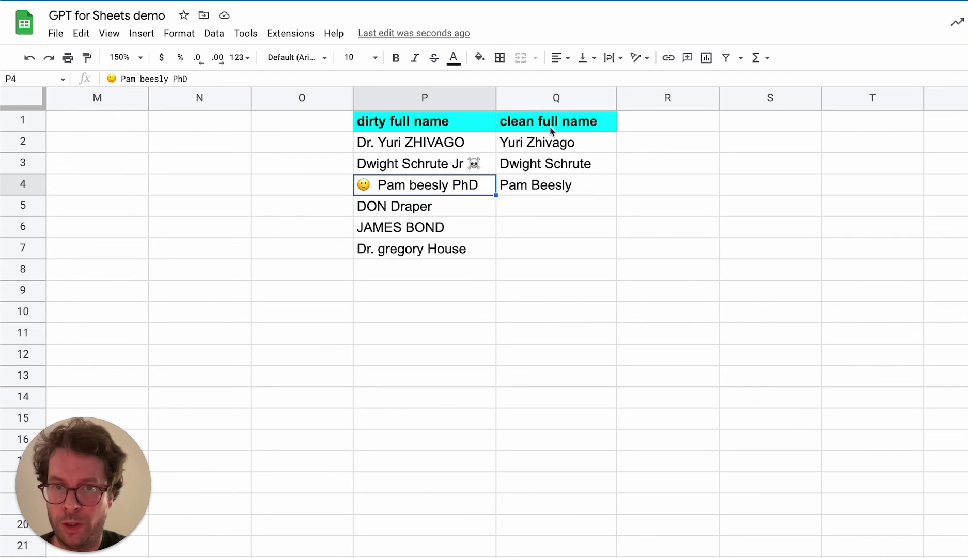
Enter =GPT_FILL(P2:Q4,P5:P7) in Q5 to get Don Draper, James Bond and Gregory House
left_click(544, 209)
type("=gpt")
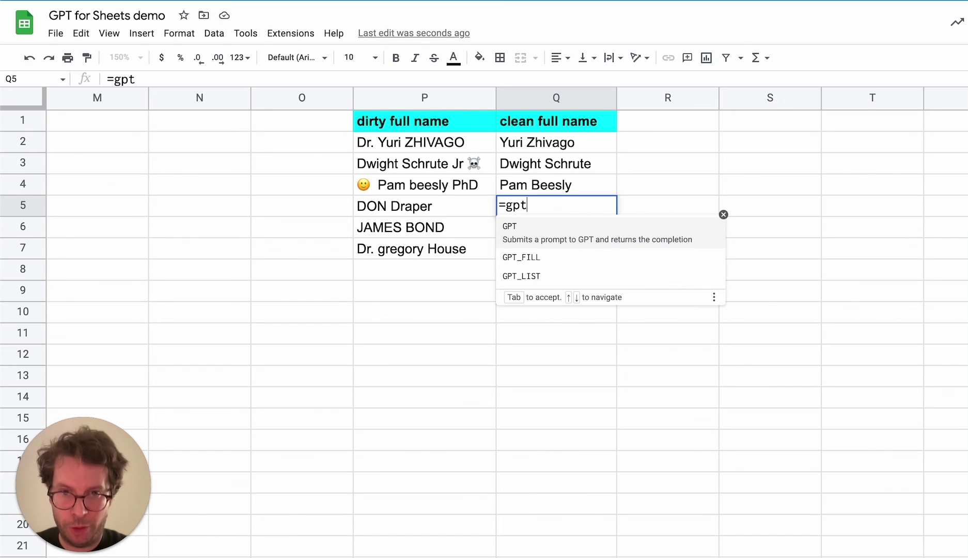
key("Down")
key("Tab")
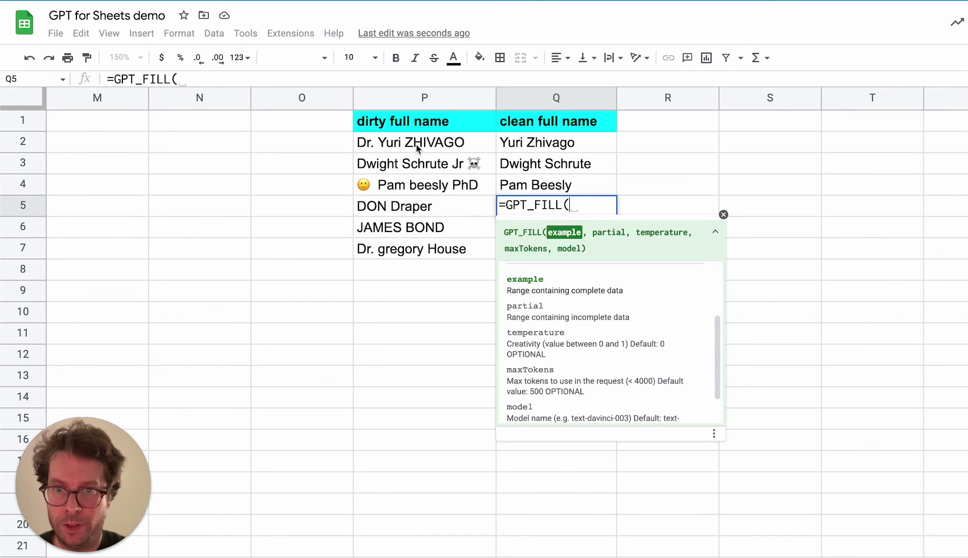
left_click_drag(418, 147, 528, 196)
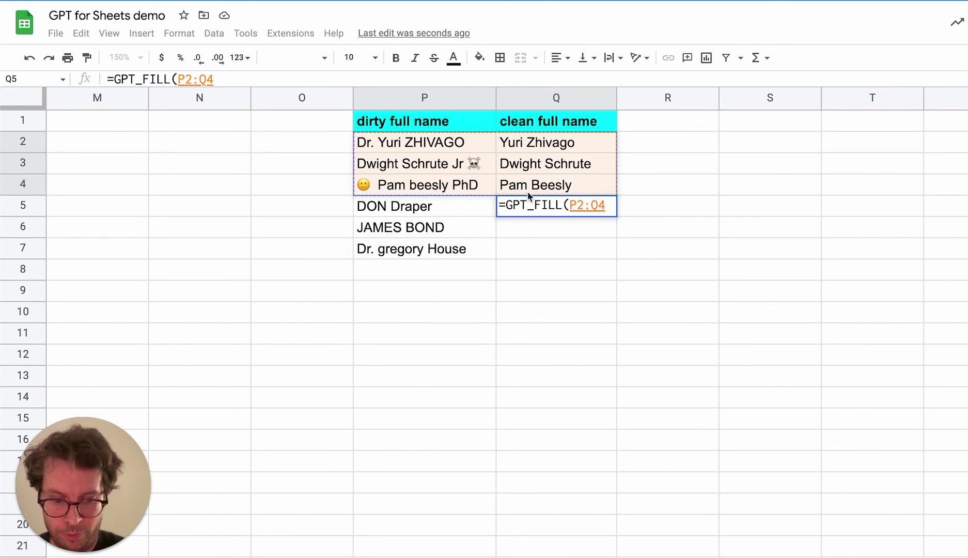
type(",")
left_click_drag(459, 205, 462, 252)
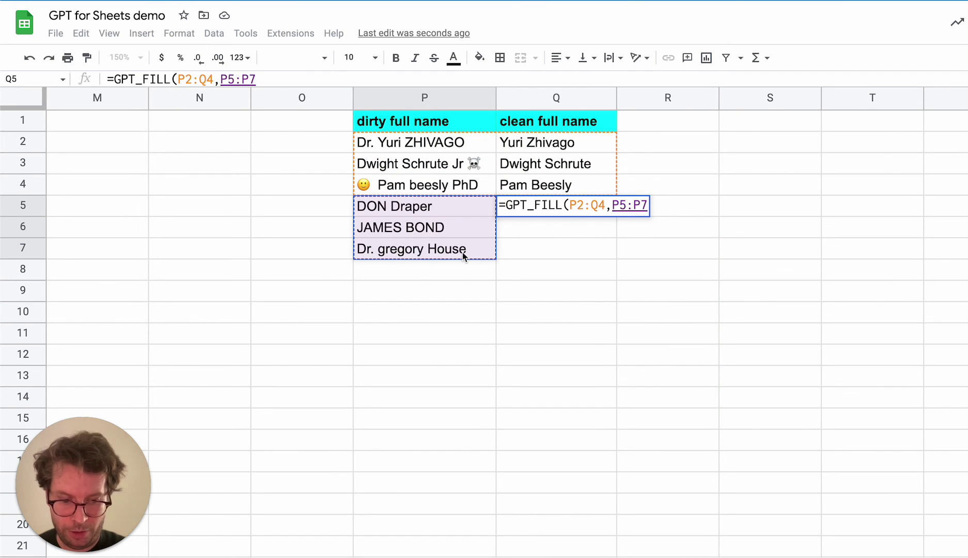
type(")")
key("Return")
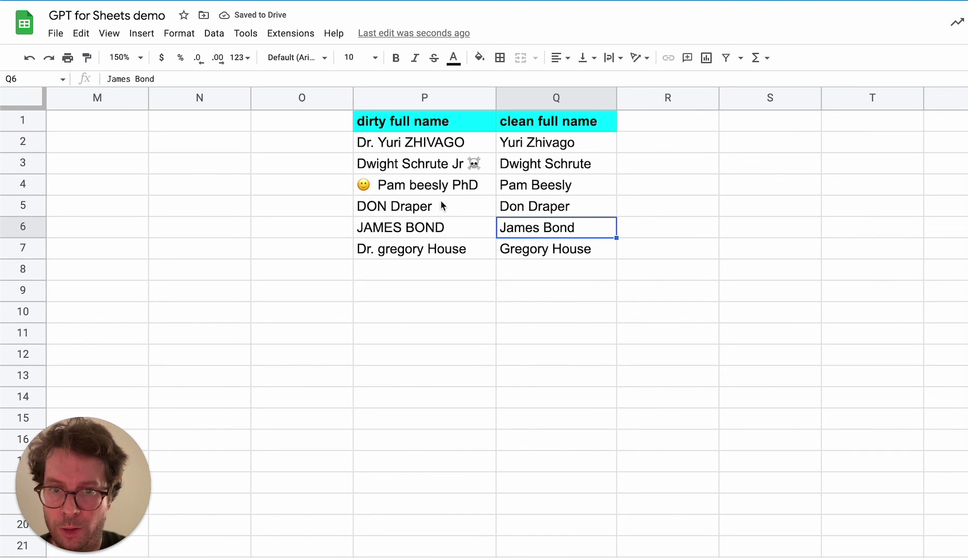
left_click(528, 210)
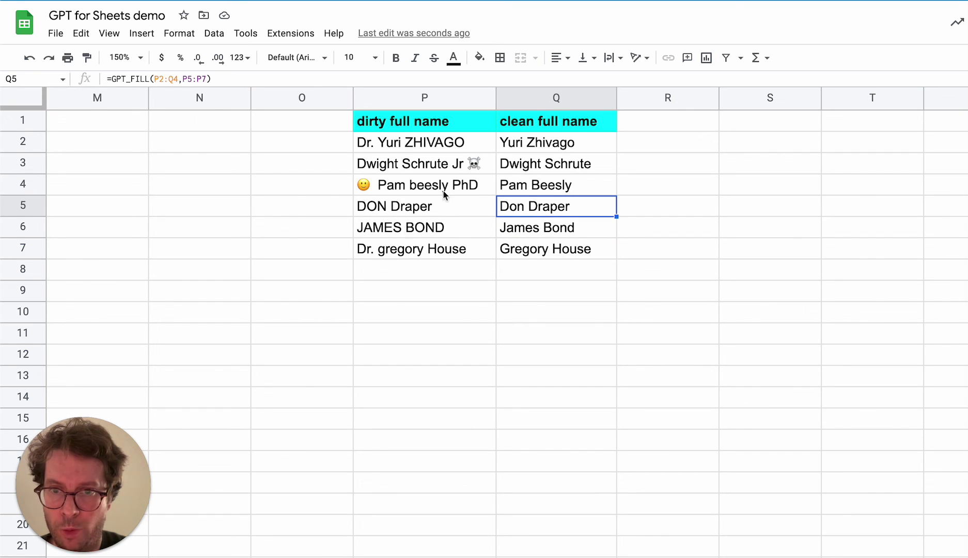
left_click(451, 227)
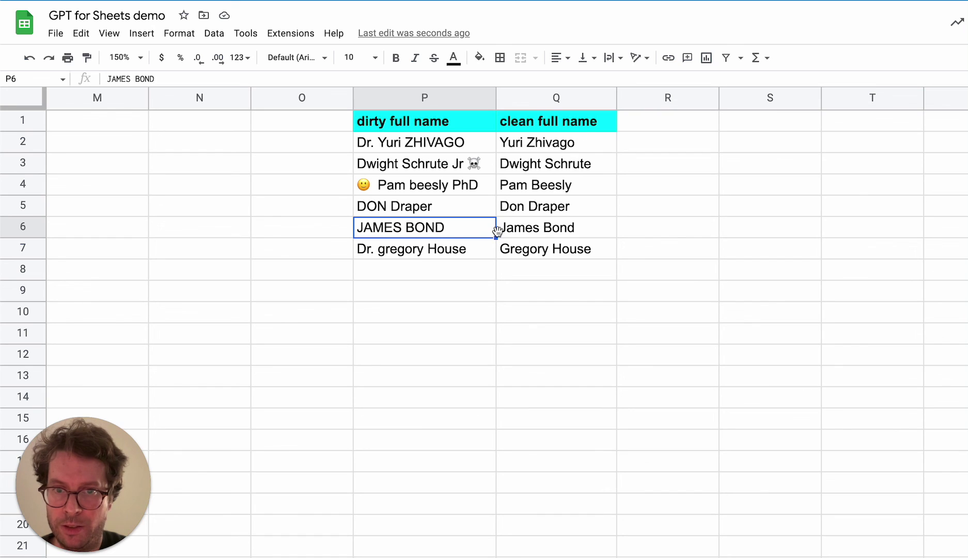
left_click(458, 144)
left_click(543, 144)
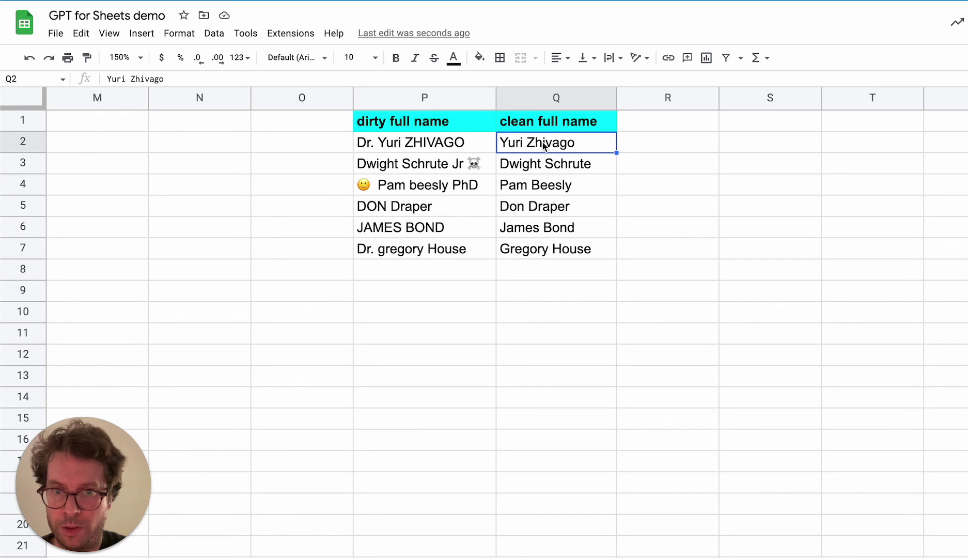
left_click(411, 254)
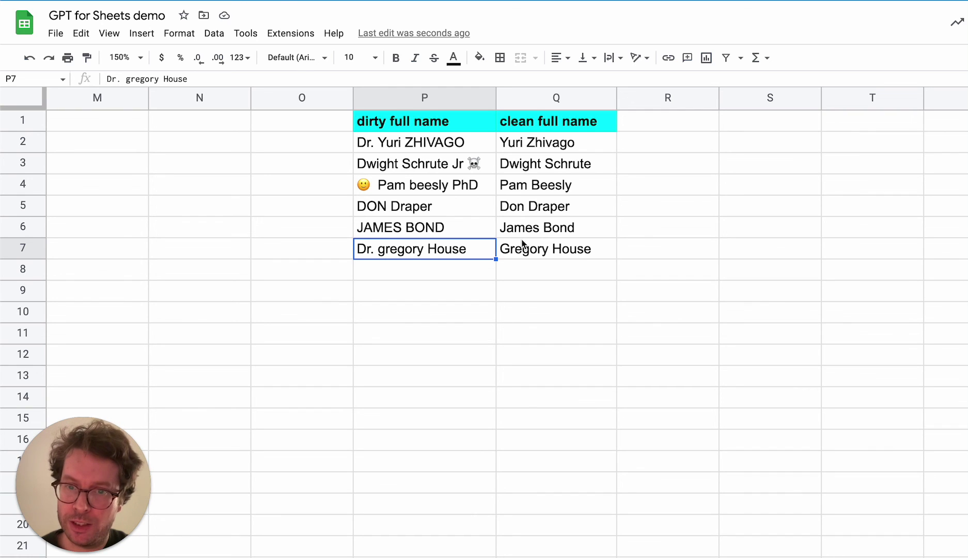
left_click(290, 33)
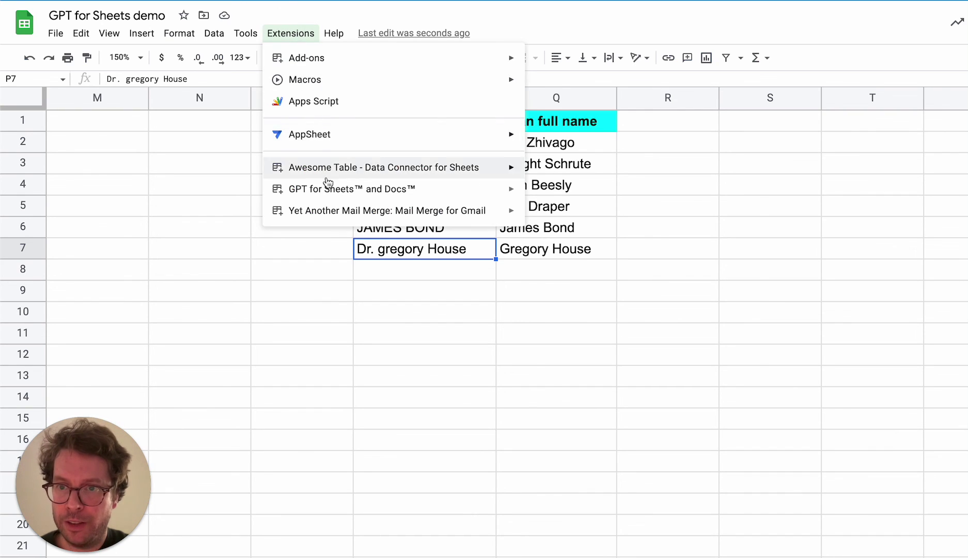
mouse_move(331, 192)
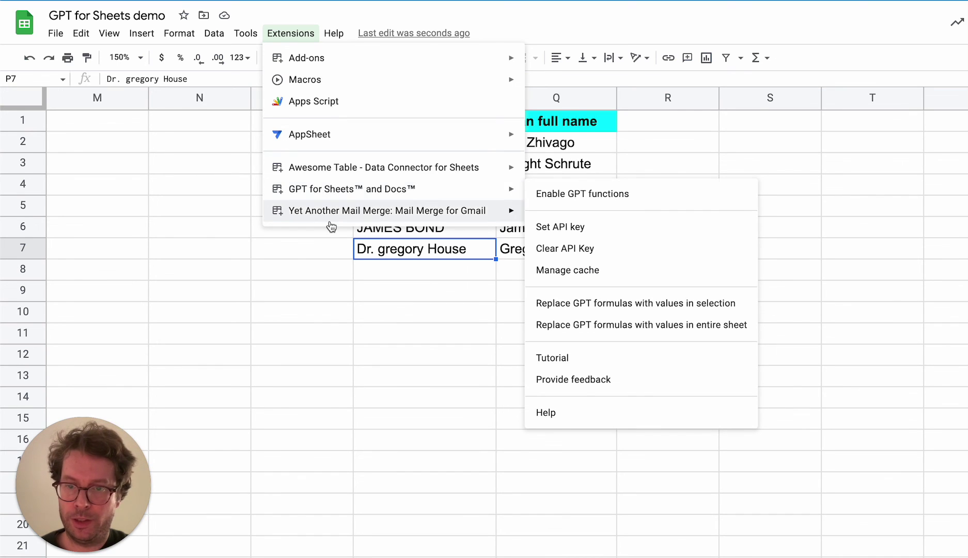
left_click(446, 375)
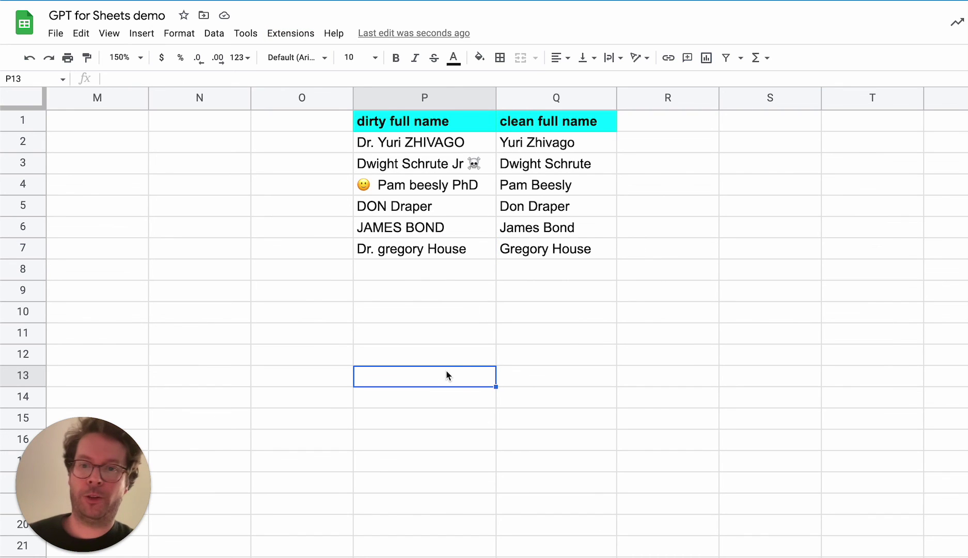